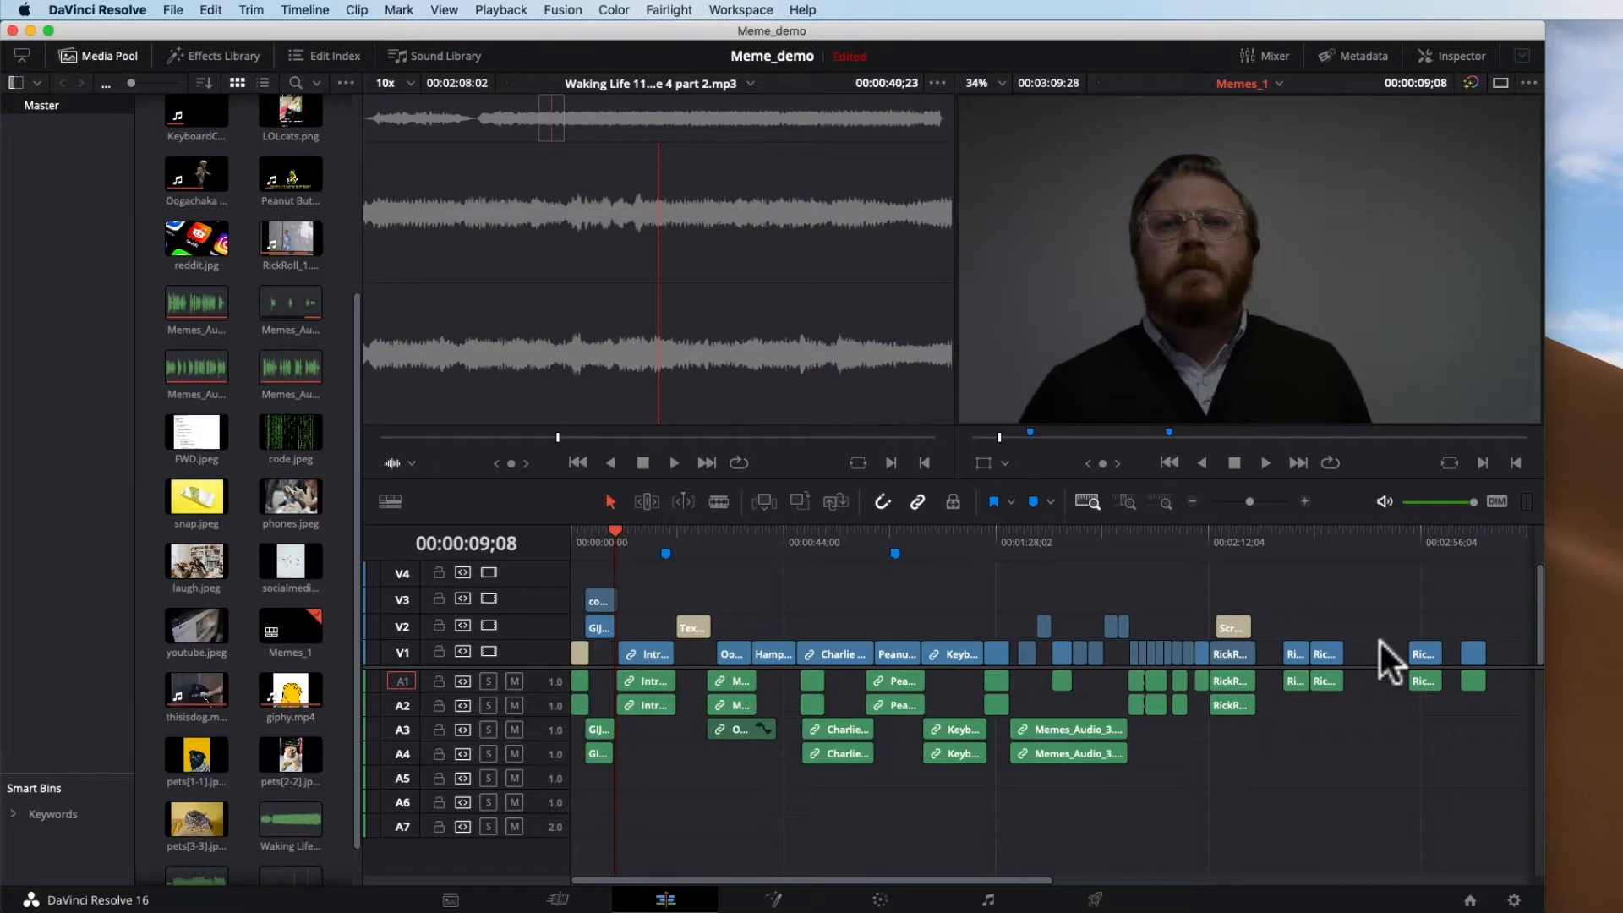
Place Waking Life 05 - Lastima Grande.mp3 from the media pool on audio track 6, aligned with the start of the timeline
{"action": "scroll", "coordinate": [247, 709], "scroll_direction": "down", "scroll_amount": 2}
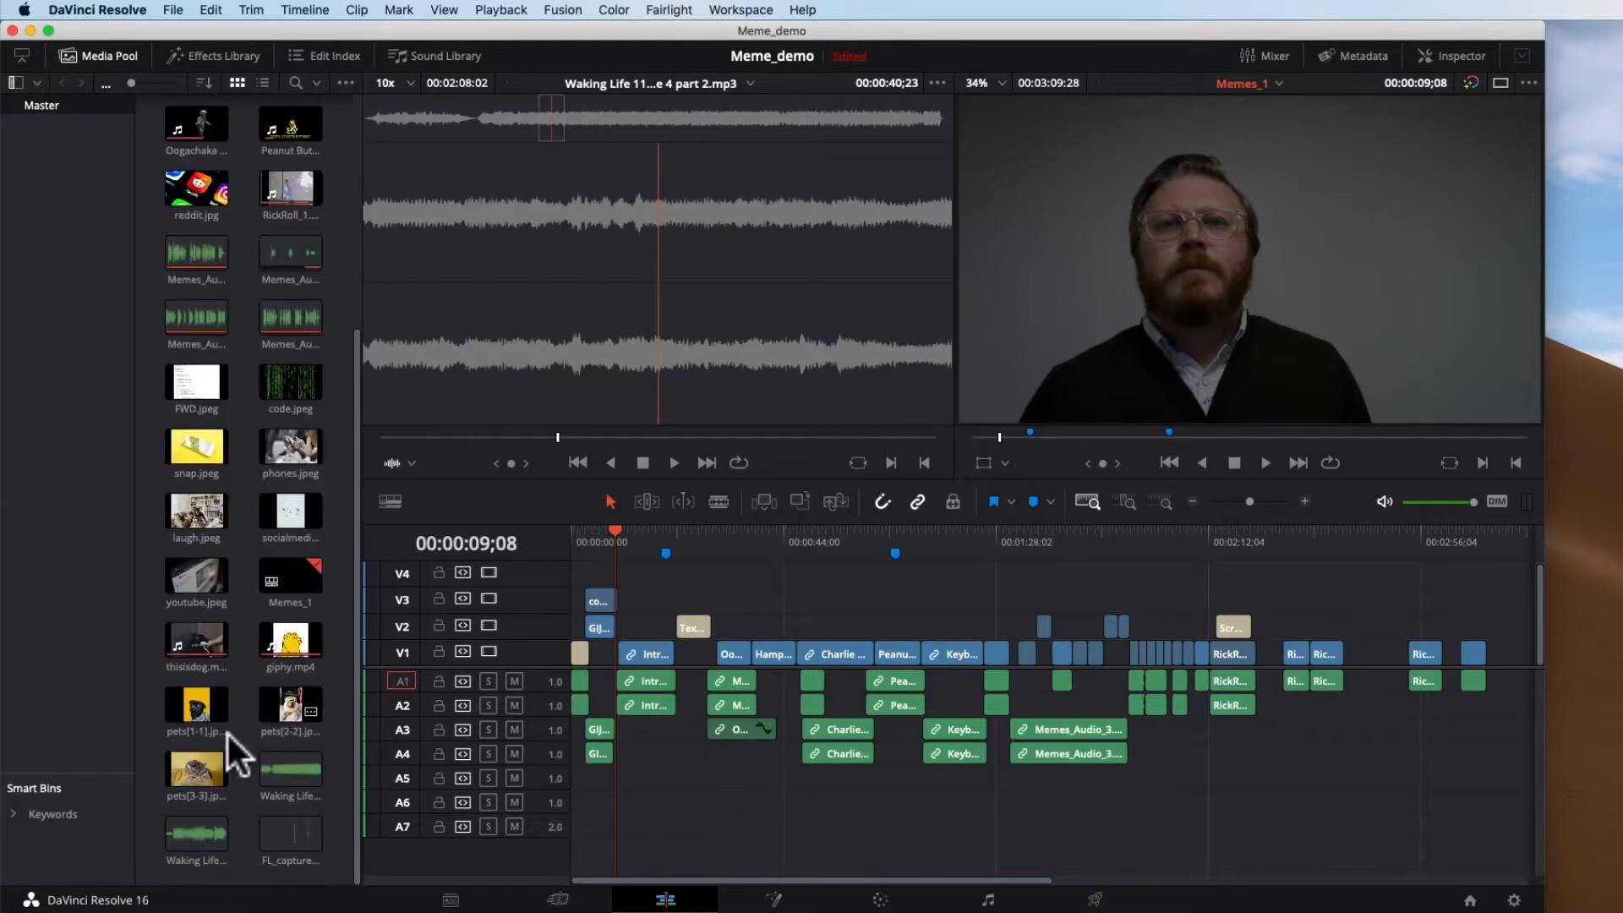
{"action": "left_click", "coordinate": [191, 820]}
{"action": "left_click_drag", "start_coordinate": [191, 820], "coordinate": [575, 798]}
{"action": "left_click", "coordinate": [698, 795]}
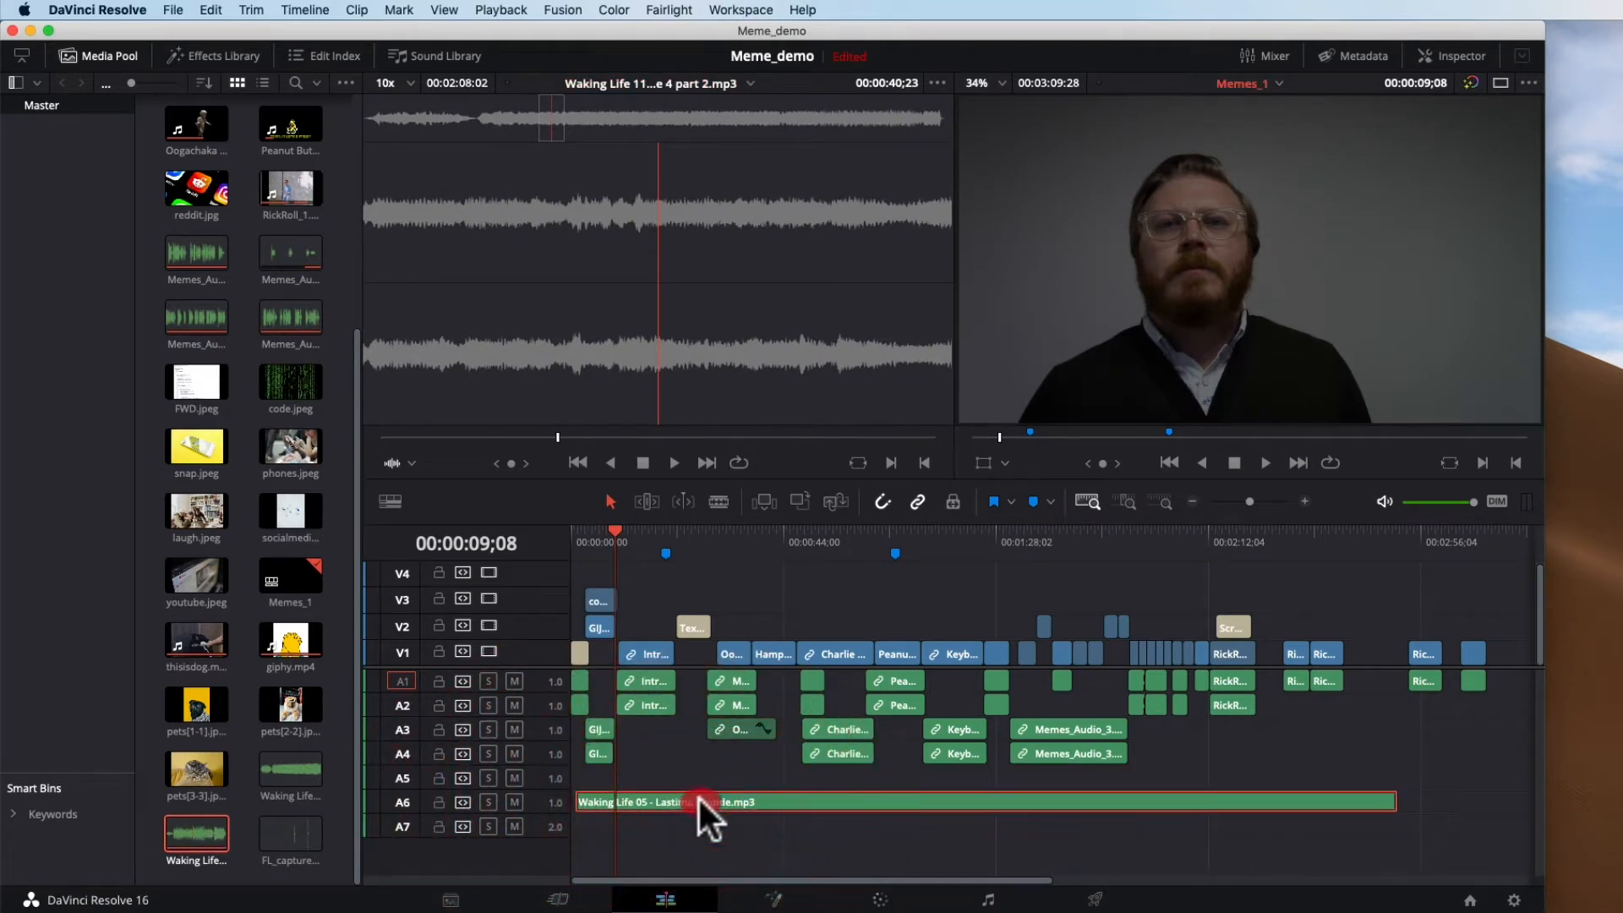
{"action": "left_click_drag", "start_coordinate": [577, 532], "coordinate": [573, 545]}
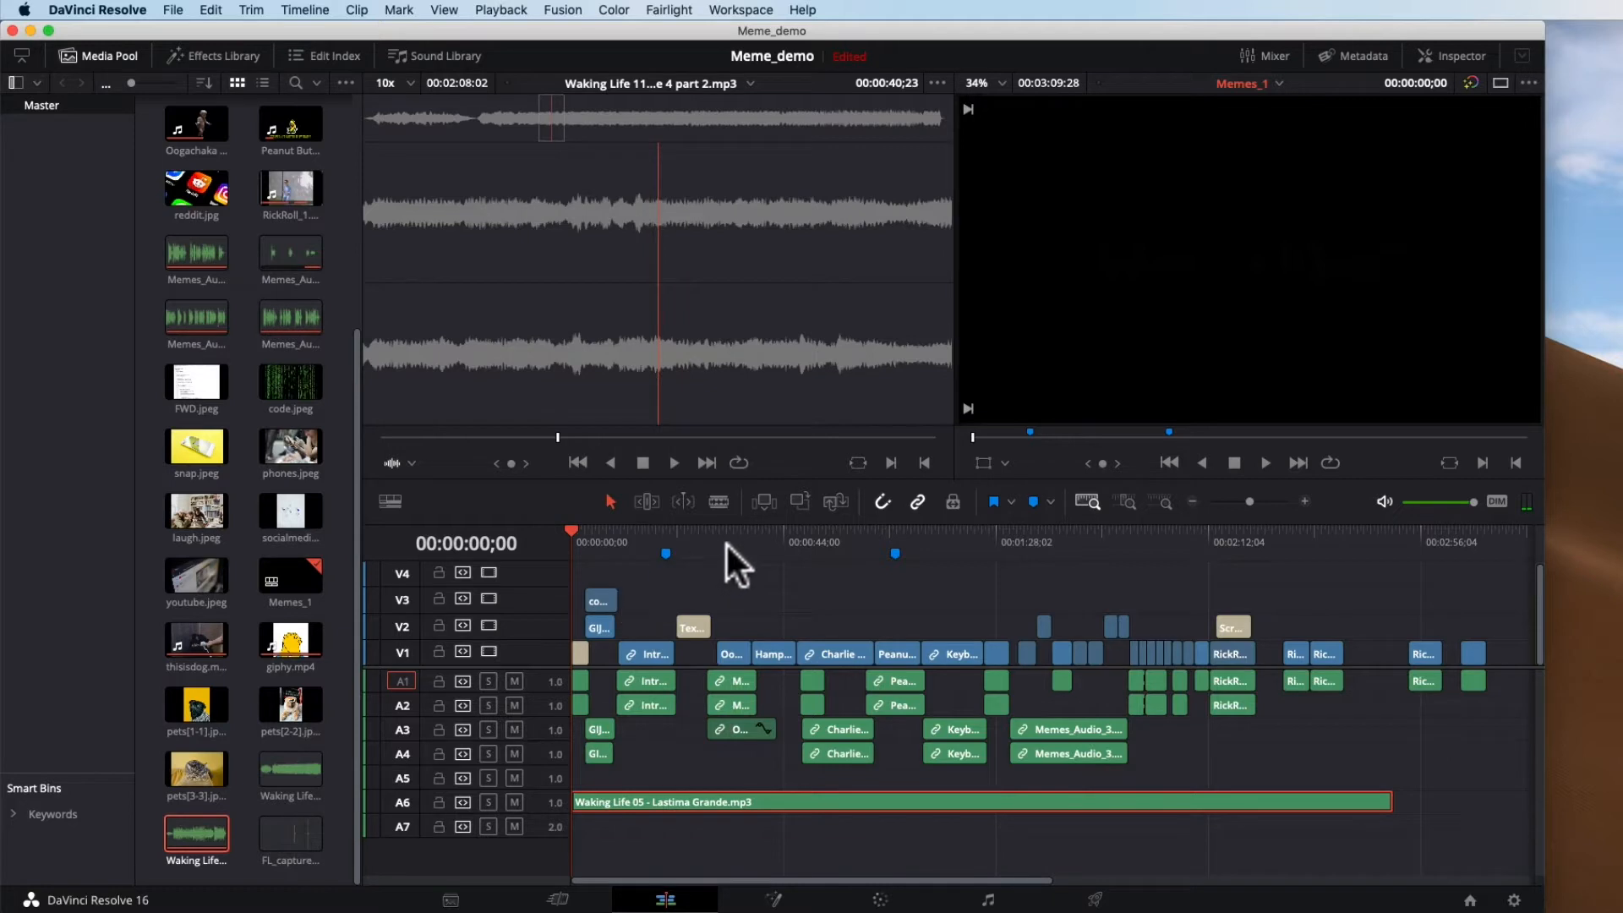
Play back the early part of the timeline around the intro and the meme definition text to hear the music with the clips
{"action": "left_click", "coordinate": [685, 532]}
{"action": "key", "text": "space"}
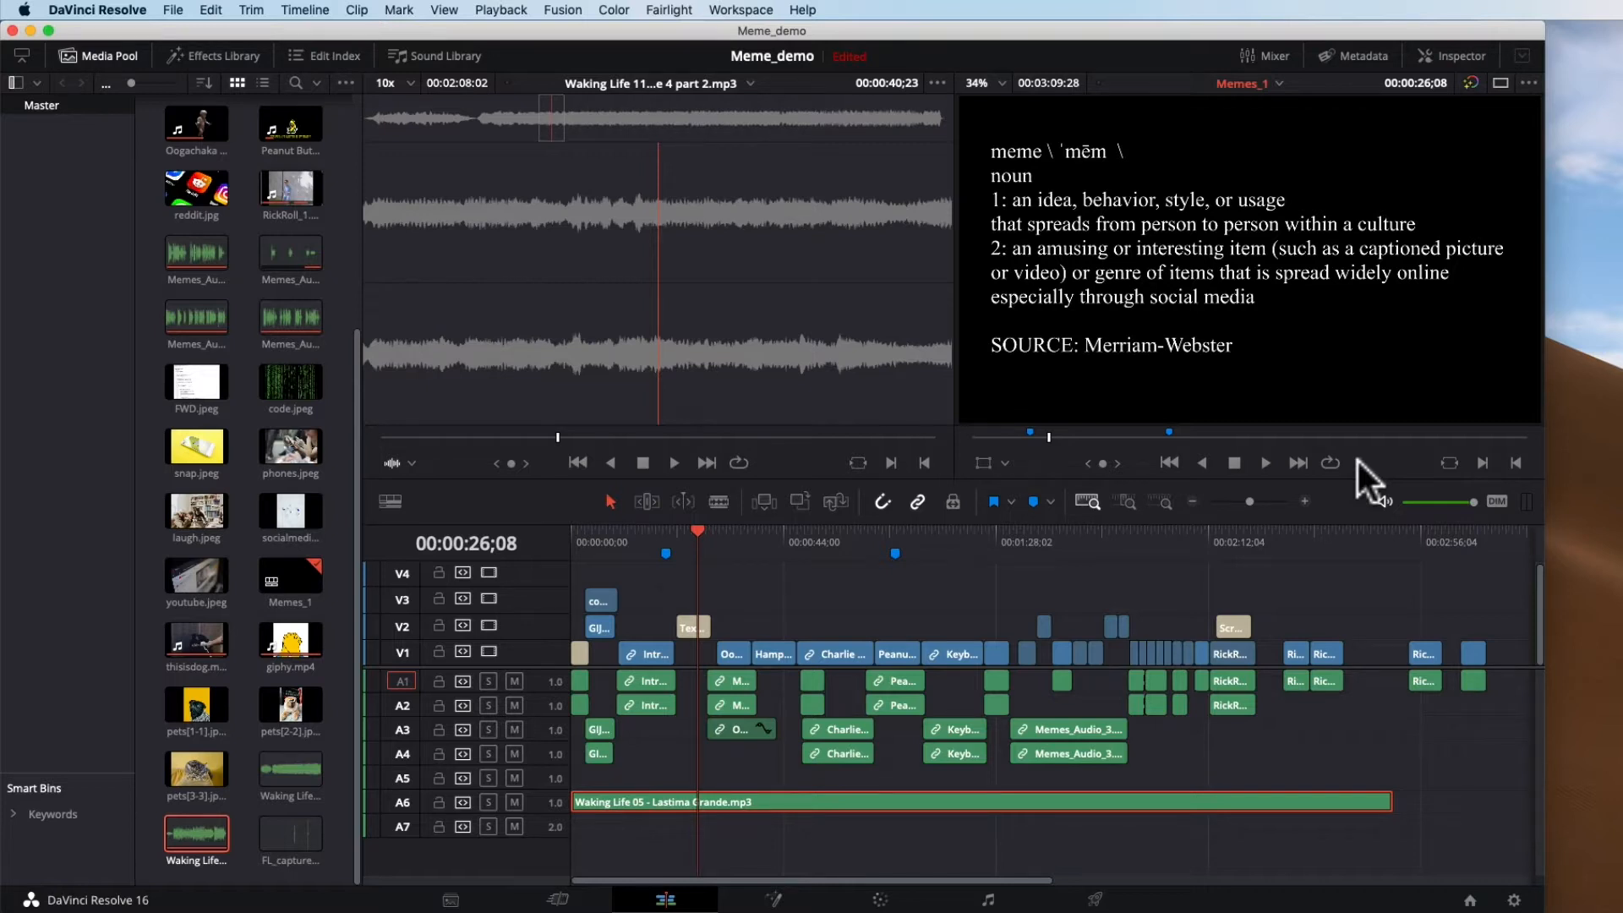
{"action": "left_click", "coordinate": [636, 542]}
{"action": "key", "text": "space"}
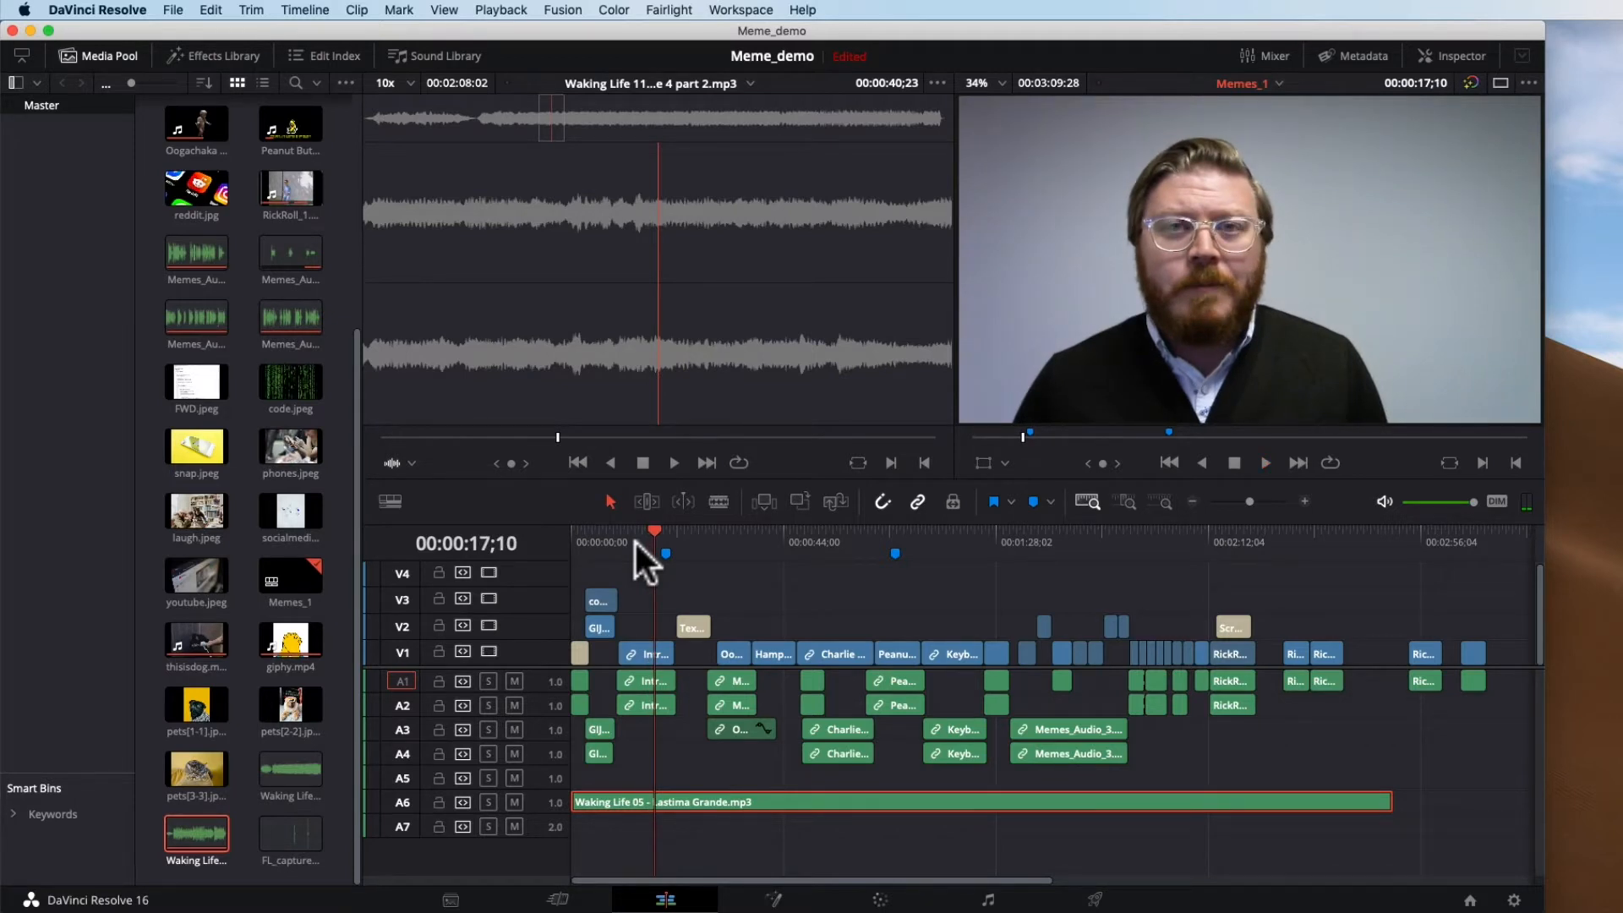
Increase the height of all audio tracks in the timeline view options until the clip waveforms are readable
{"action": "left_click", "coordinate": [1071, 542]}
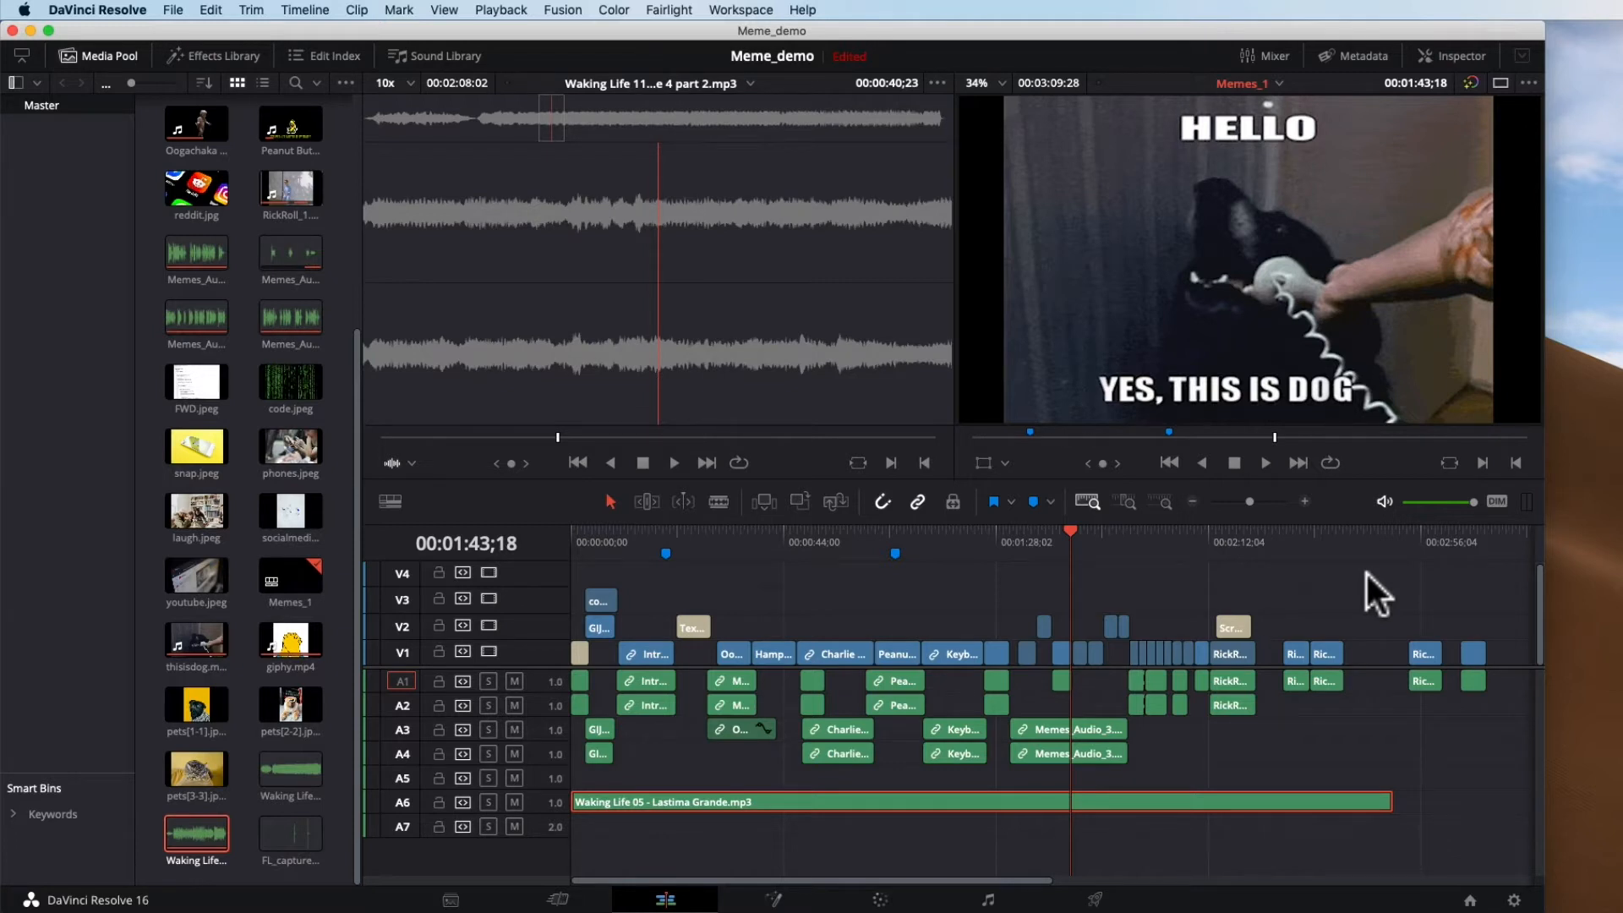
{"action": "key", "text": "shift+z"}
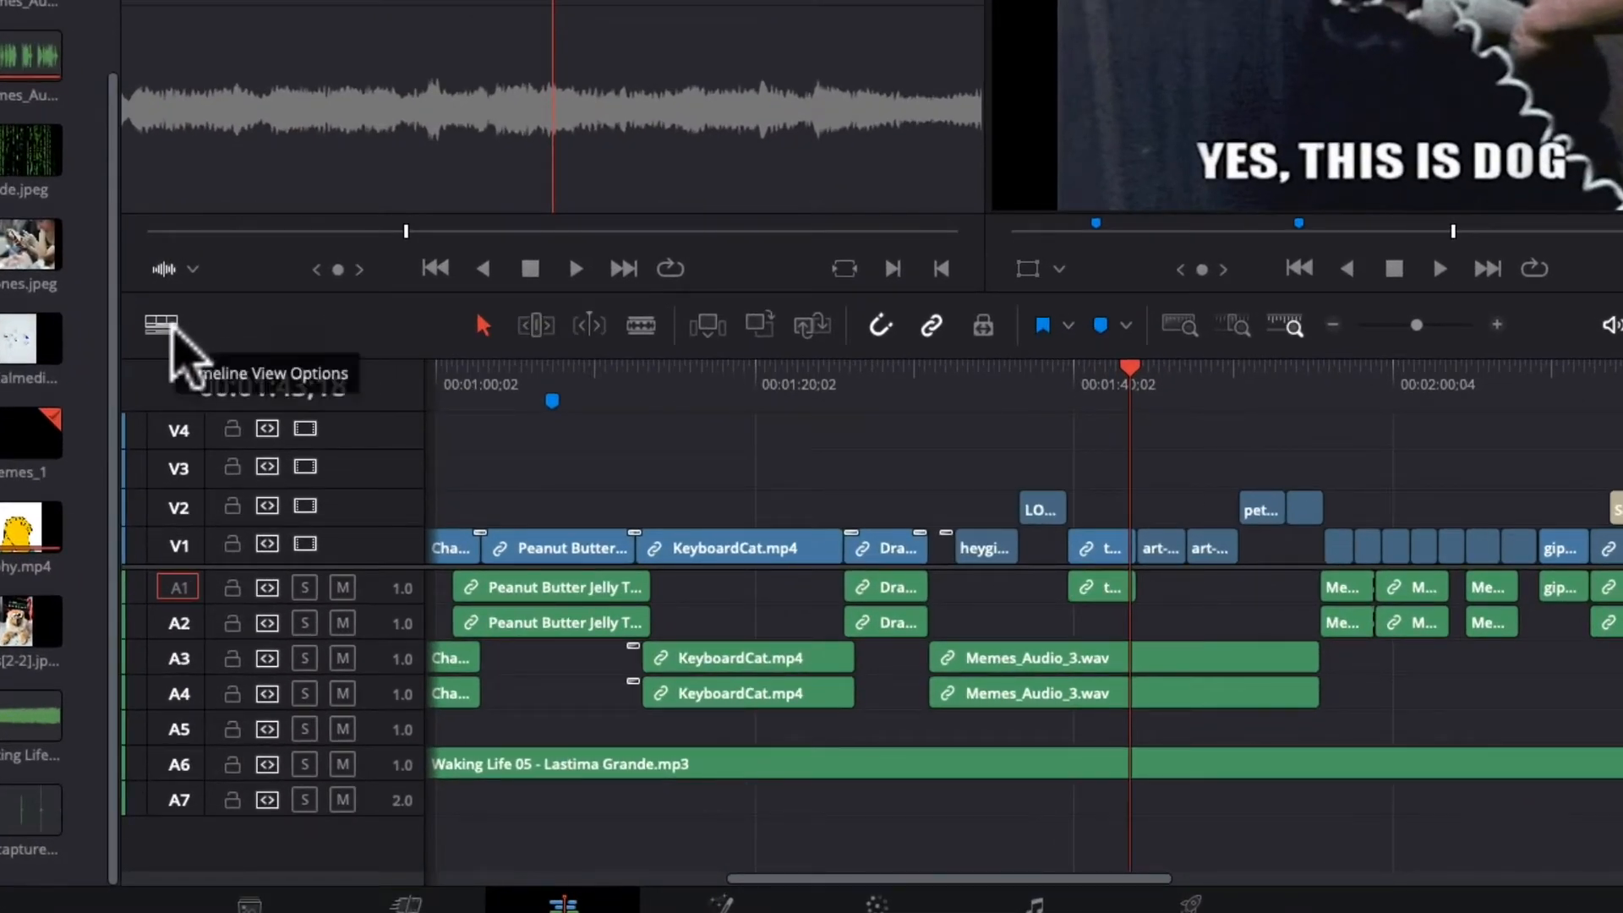
{"action": "left_click", "coordinate": [161, 326]}
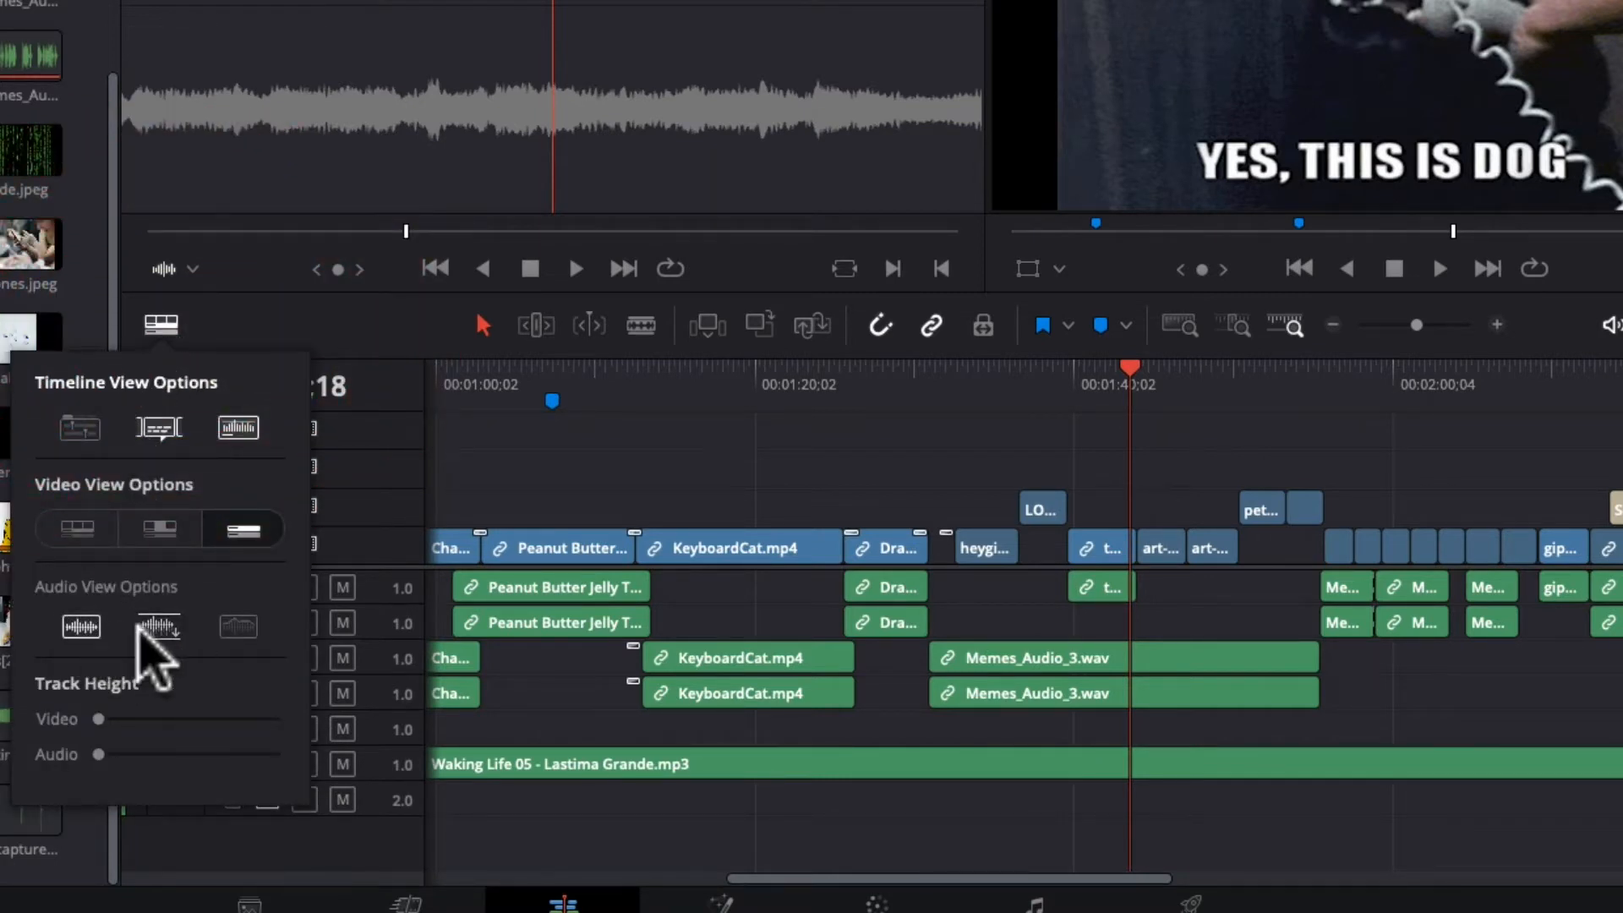
{"action": "left_click", "coordinate": [218, 428]}
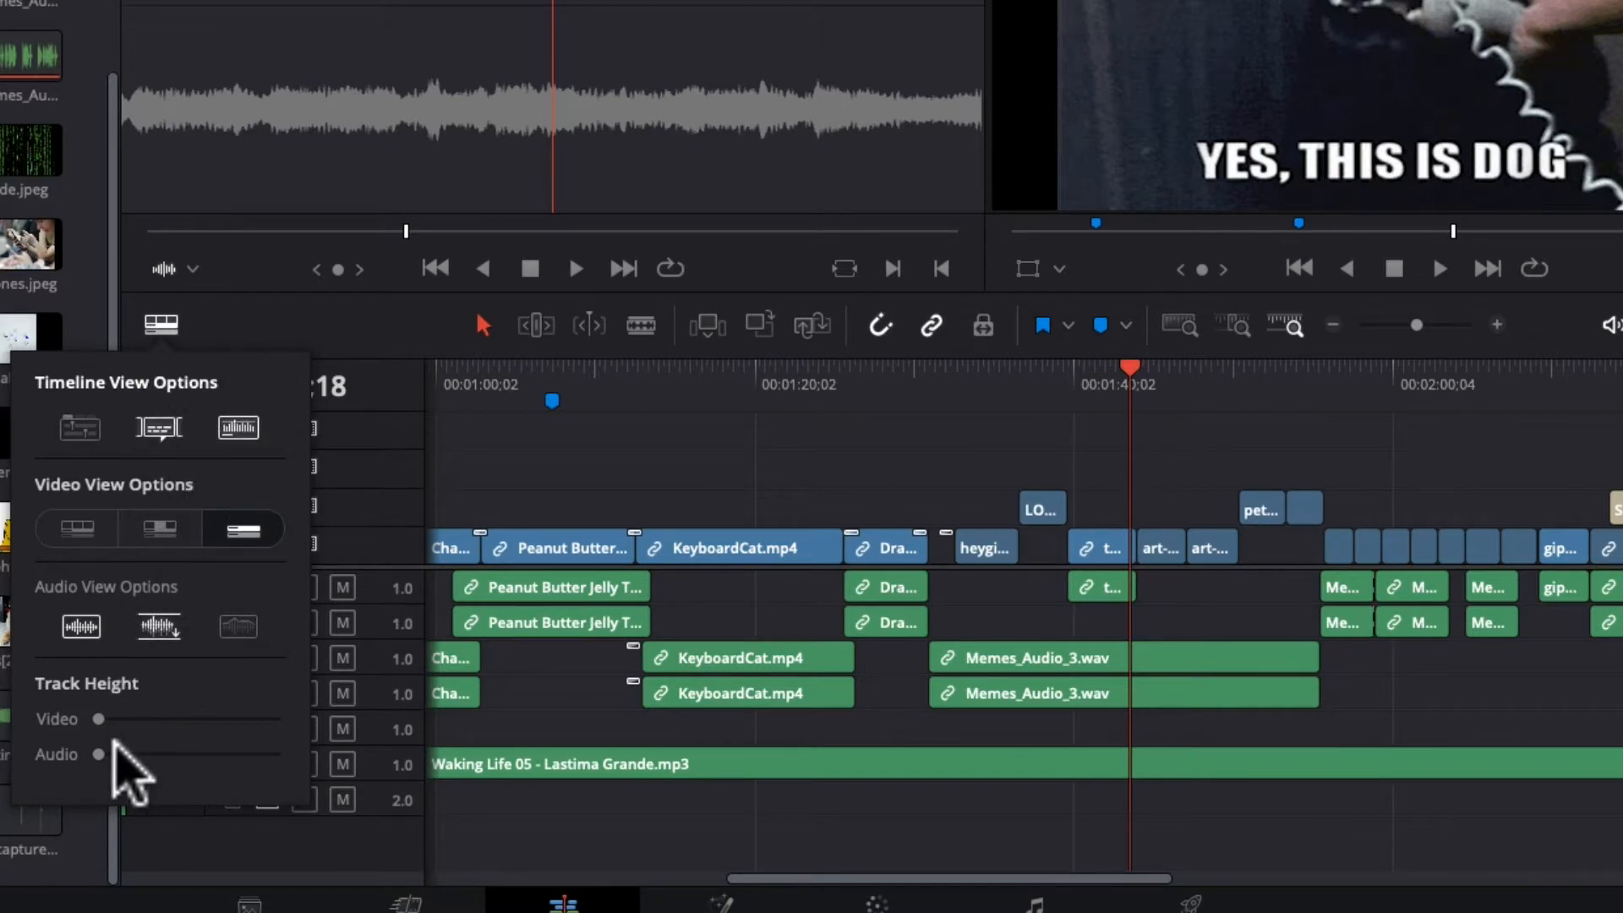
{"action": "left_click_drag", "start_coordinate": [96, 752], "coordinate": [226, 755]}
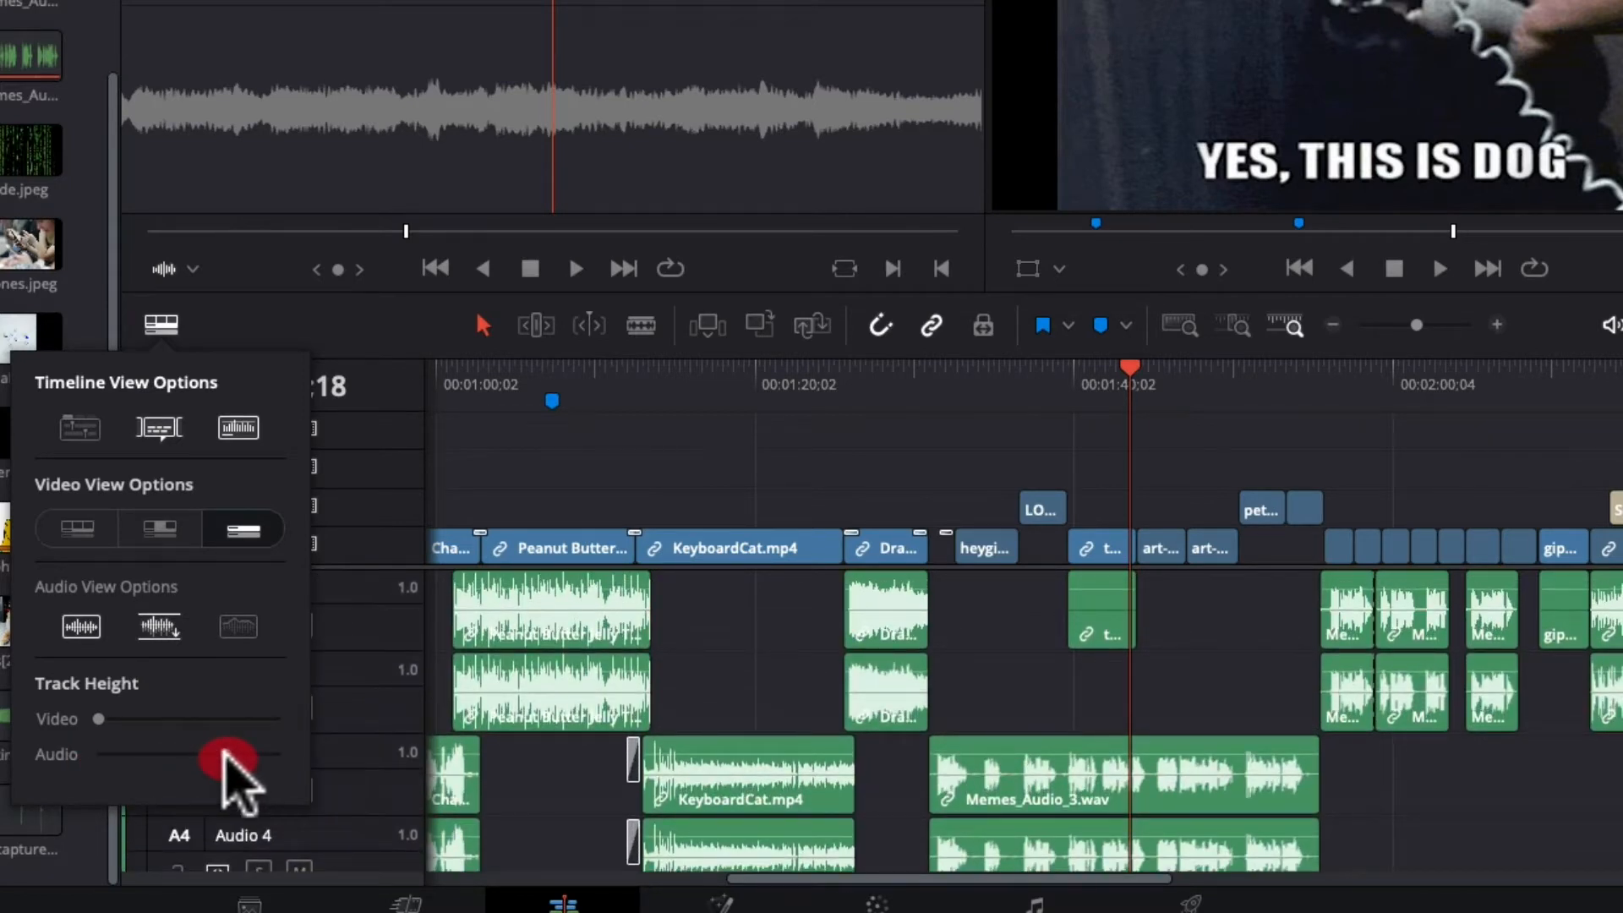
{"action": "left_click_drag", "start_coordinate": [225, 753], "coordinate": [233, 753]}
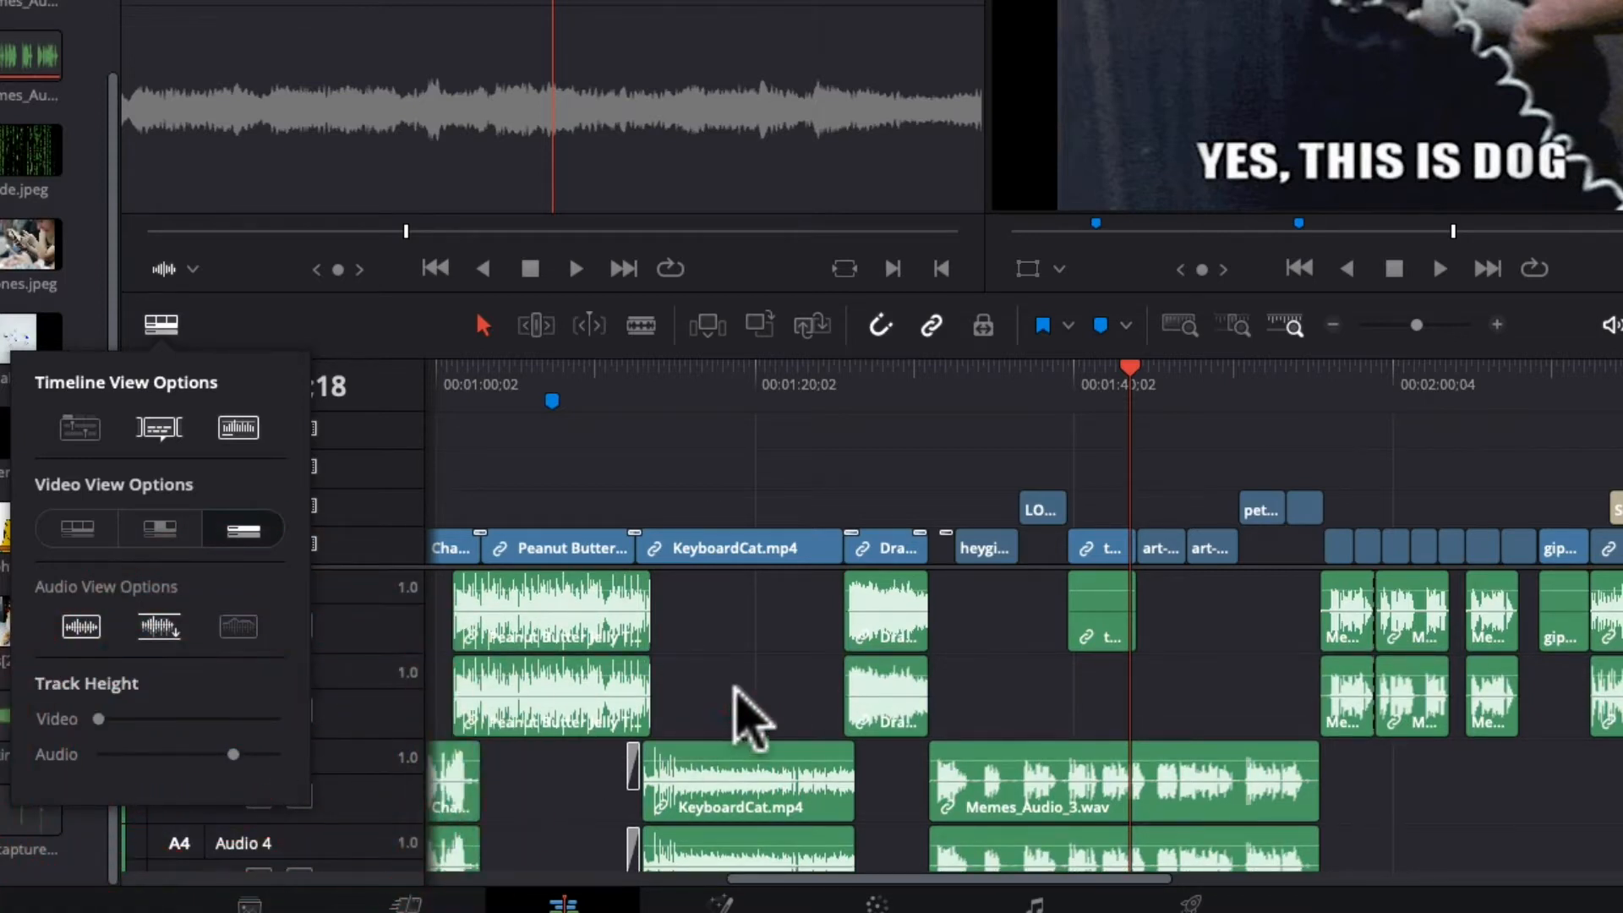
{"action": "left_click", "coordinate": [743, 714]}
Make audio track 1 slightly taller than the others and raise the video/audio divider to give the audio tracks more room
{"action": "left_click_drag", "start_coordinate": [357, 647], "coordinate": [412, 201]}
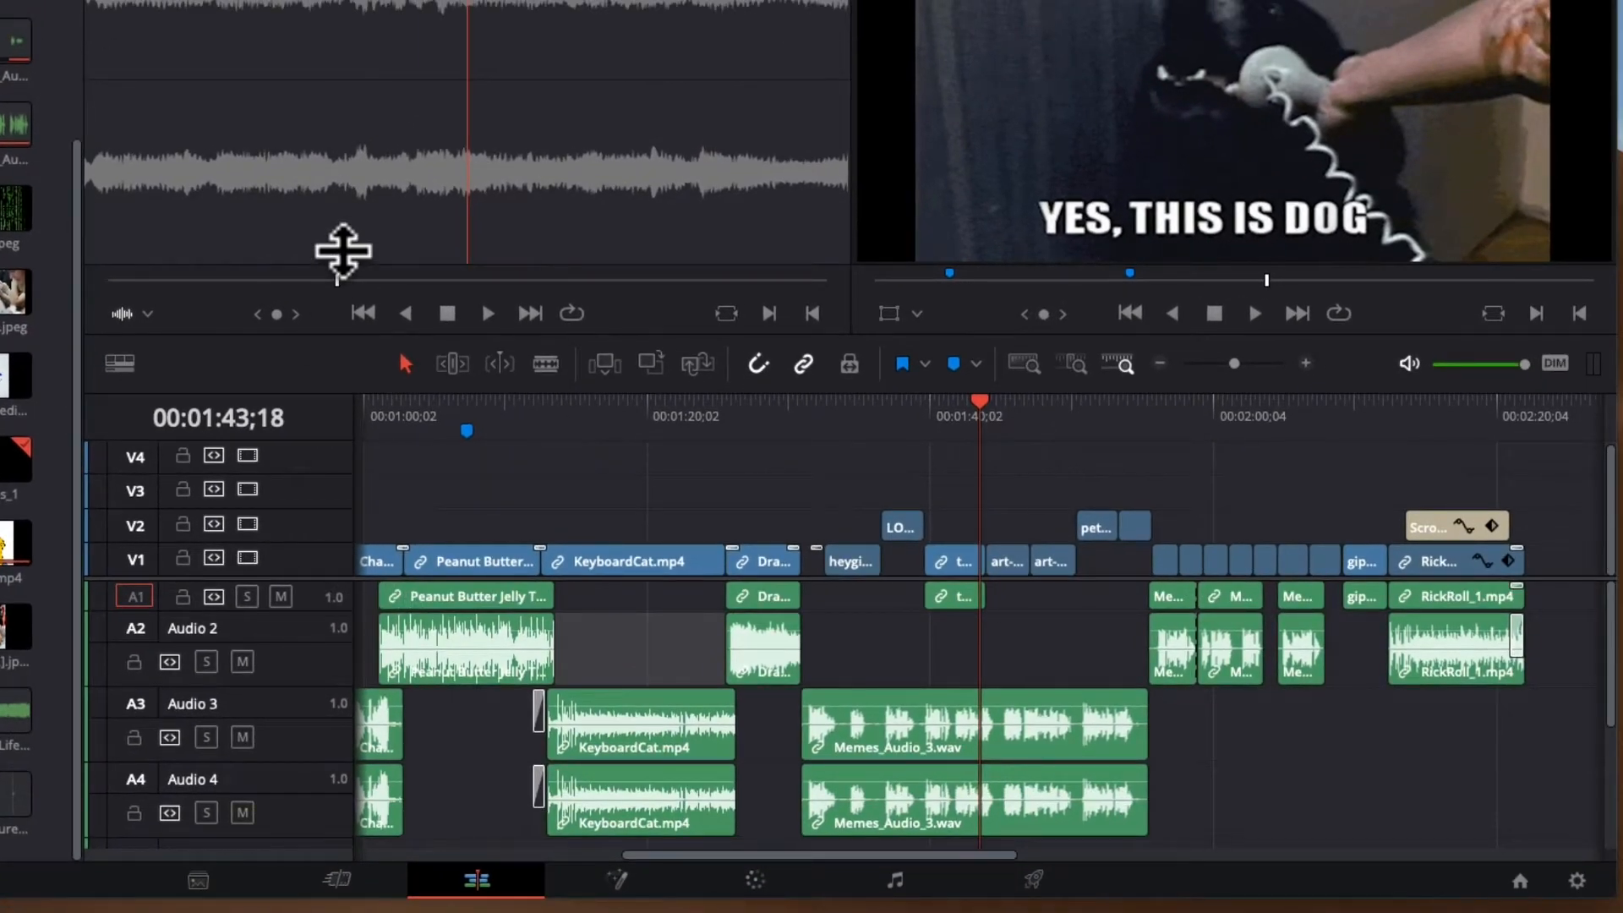
{"action": "left_click_drag", "start_coordinate": [342, 251], "coordinate": [337, 812]}
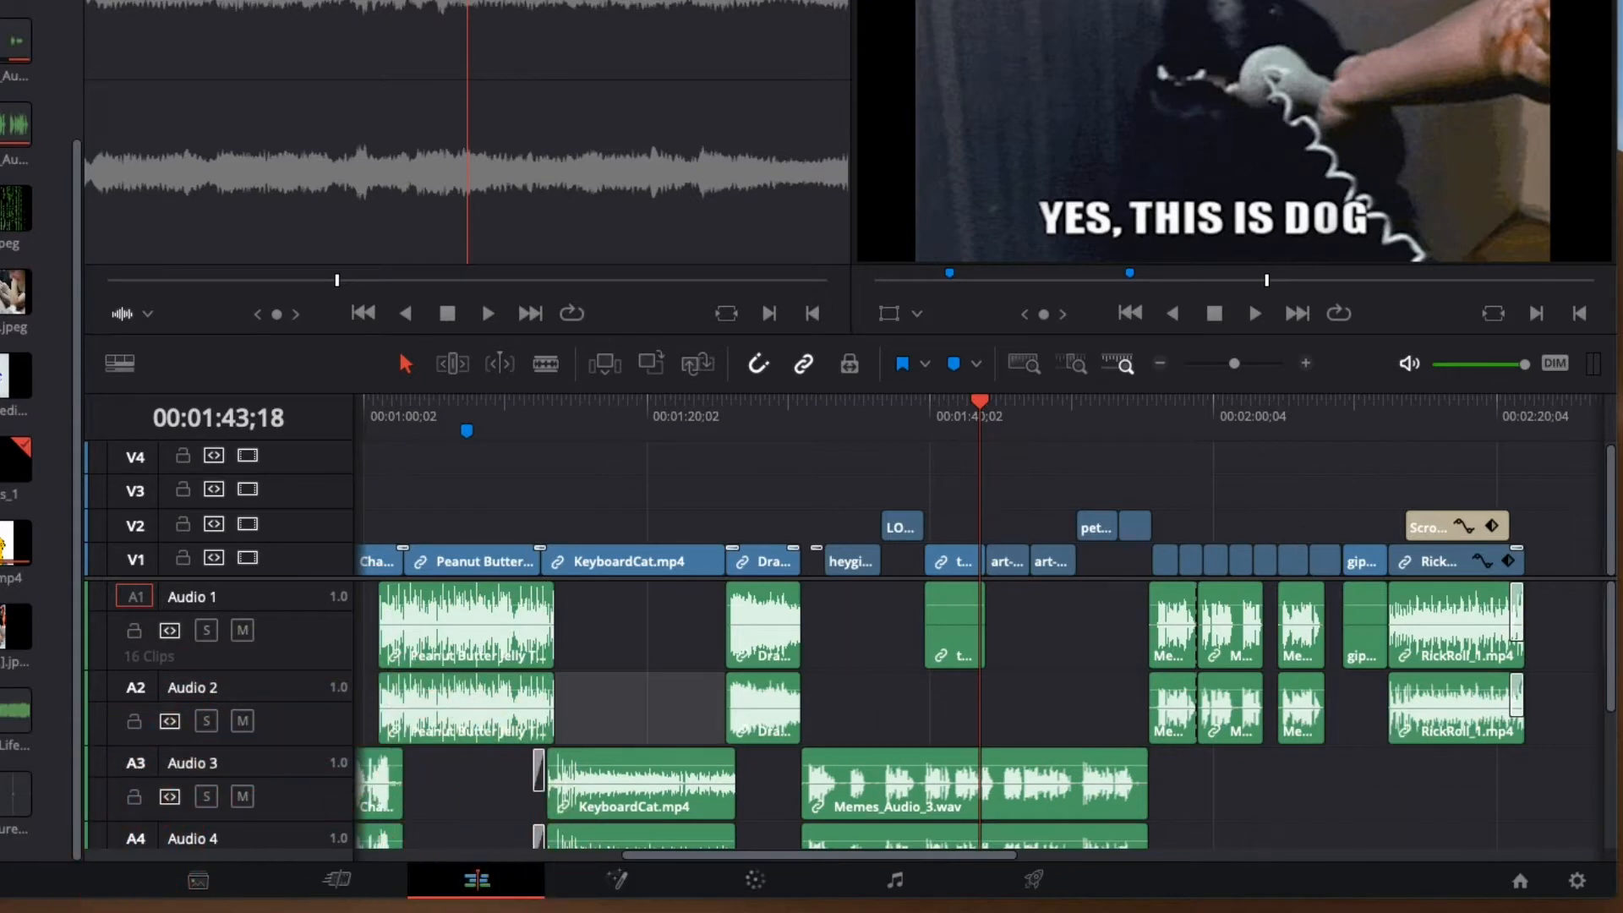
{"action": "left_click_drag", "start_coordinate": [1609, 652], "coordinate": [1609, 608]}
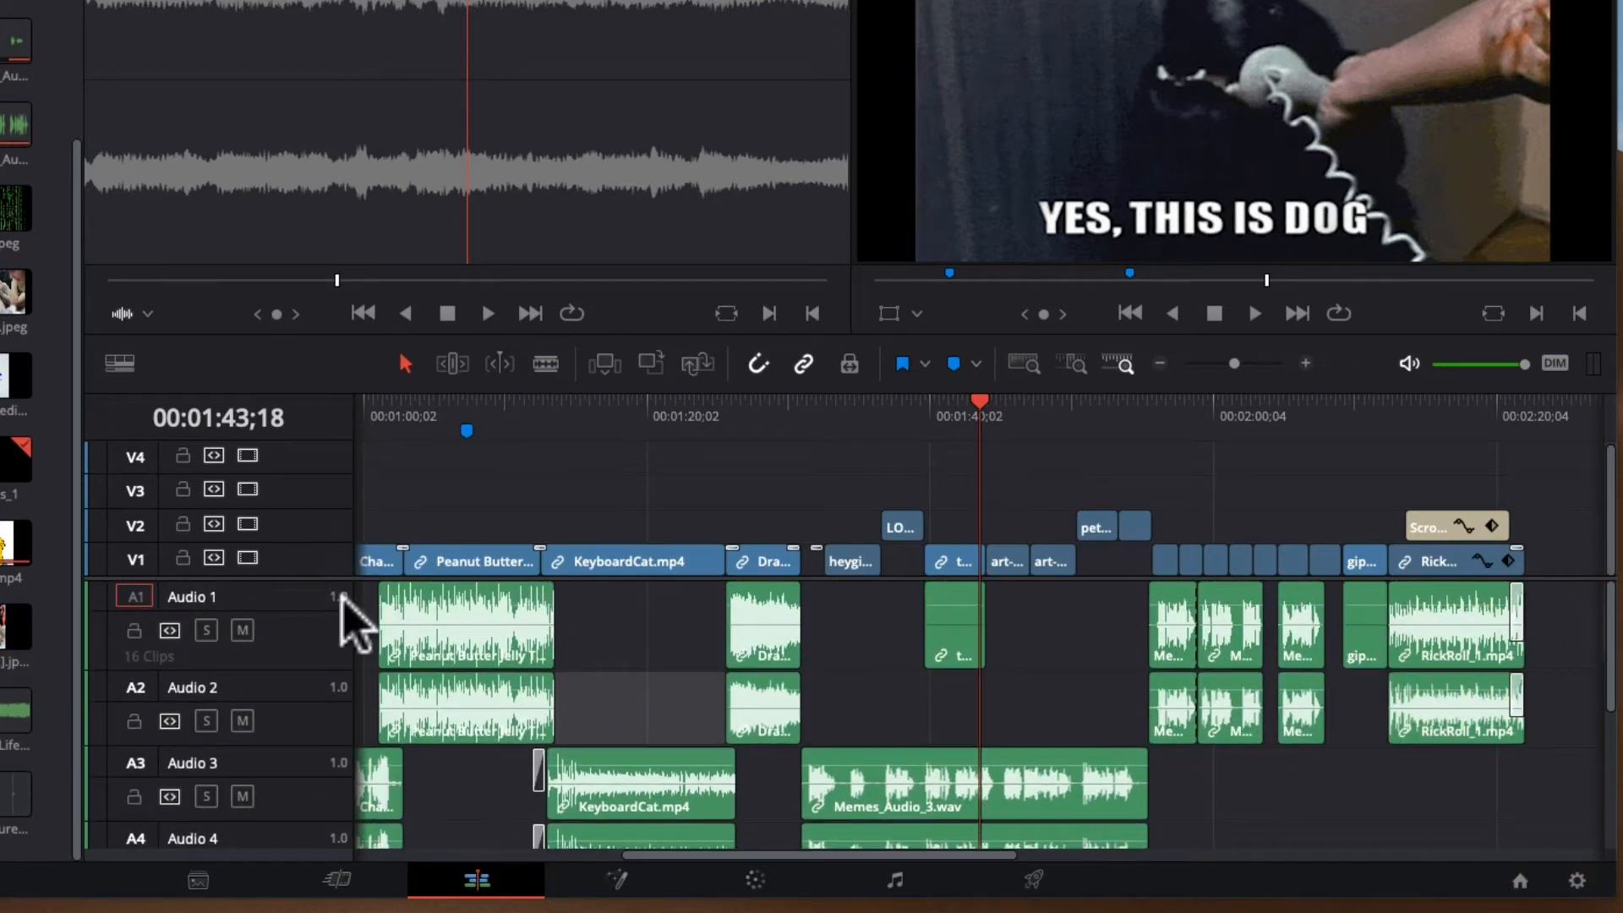
{"action": "left_click_drag", "start_coordinate": [297, 580], "coordinate": [279, 483]}
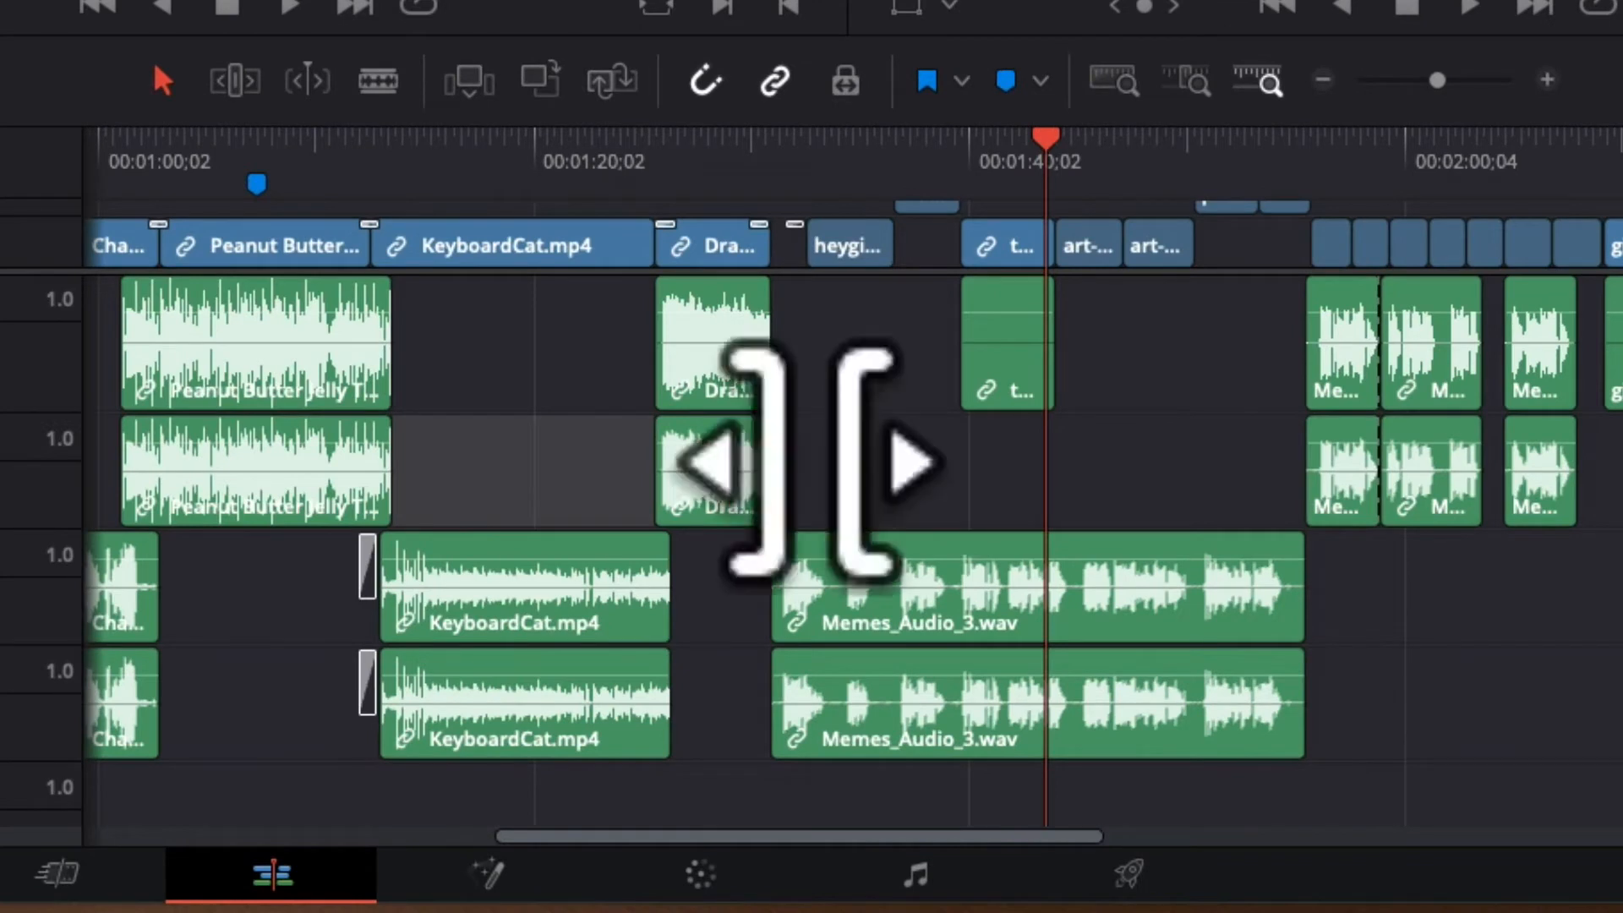
Examine the waveforms of the narration clips around the two-minute mark and compare them with the music on audio track 6
{"action": "left_click", "coordinate": [355, 354]}
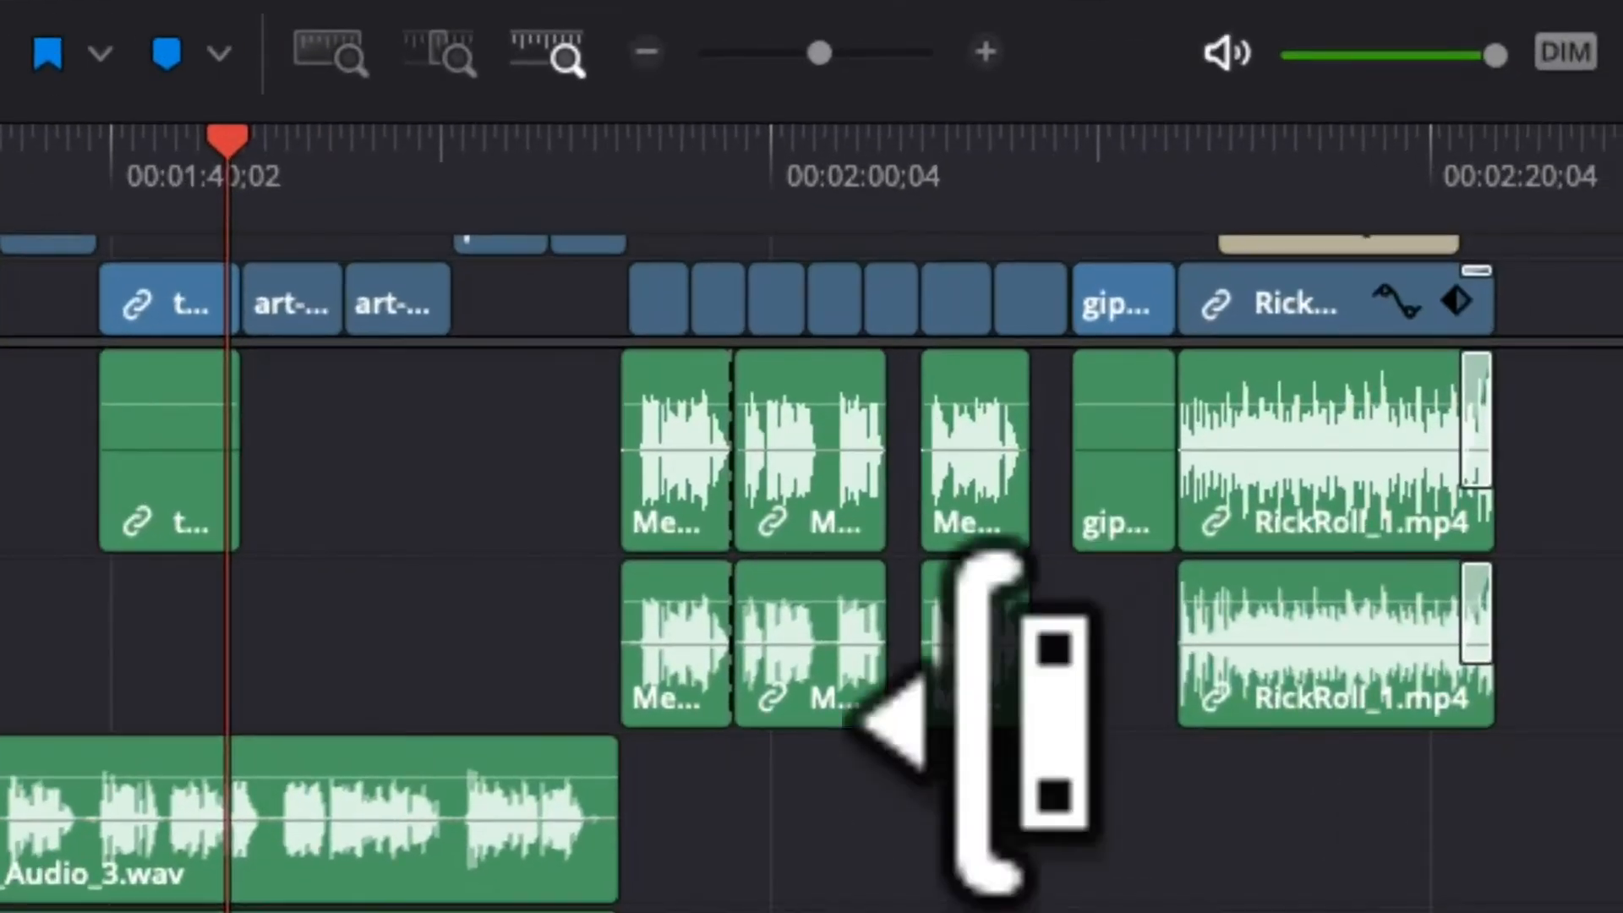
{"action": "left_click", "coordinate": [808, 140]}
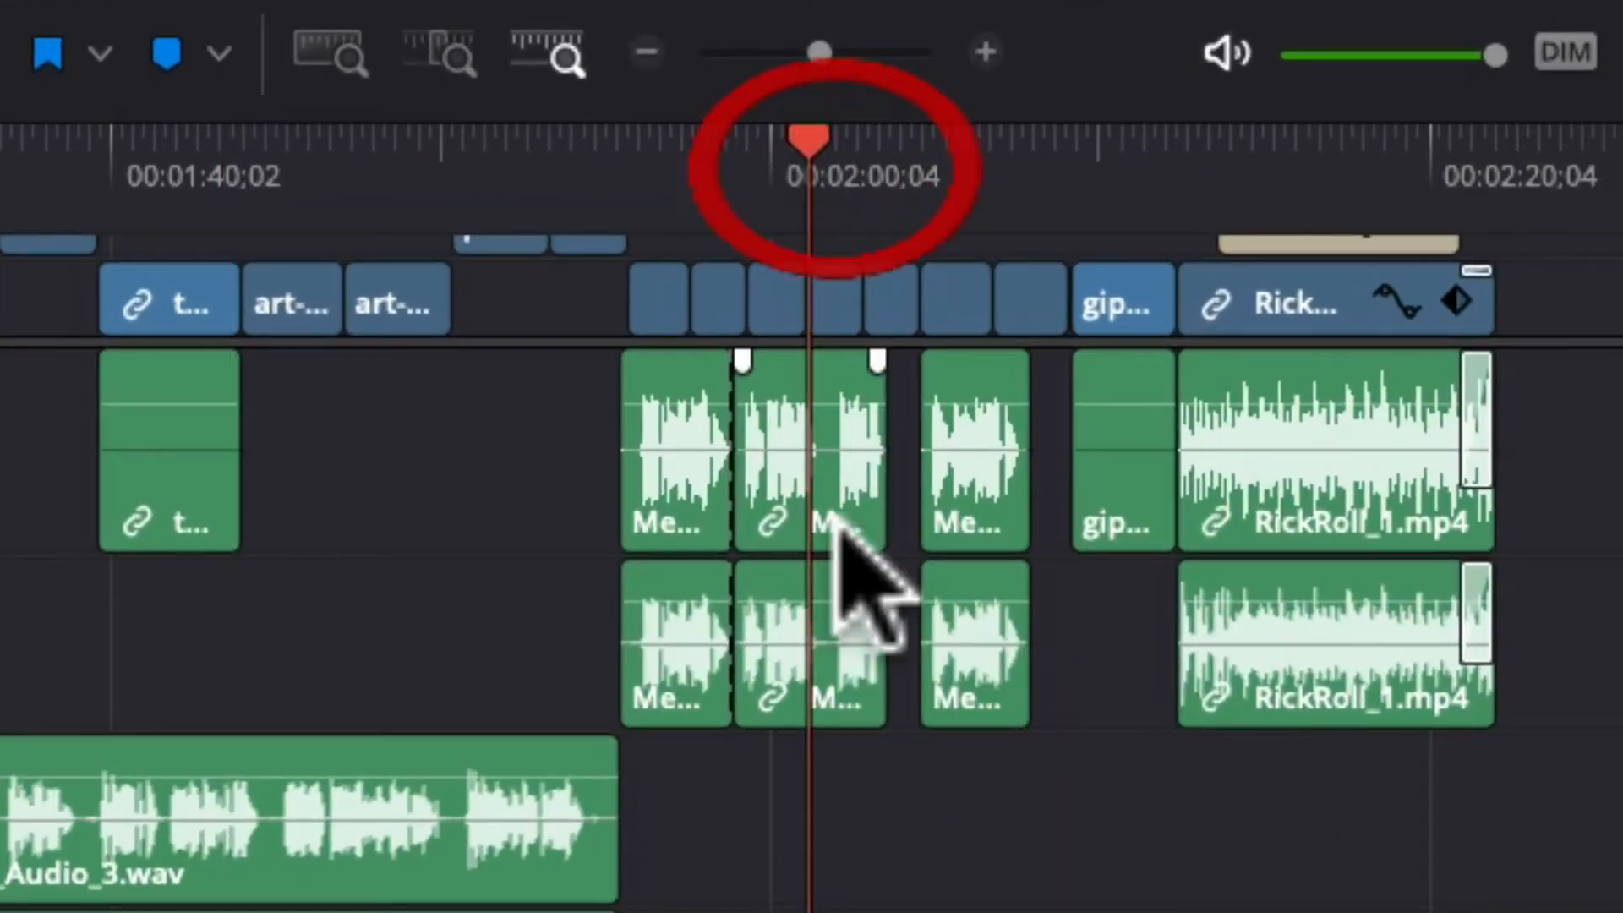
{"action": "left_click", "coordinate": [832, 142]}
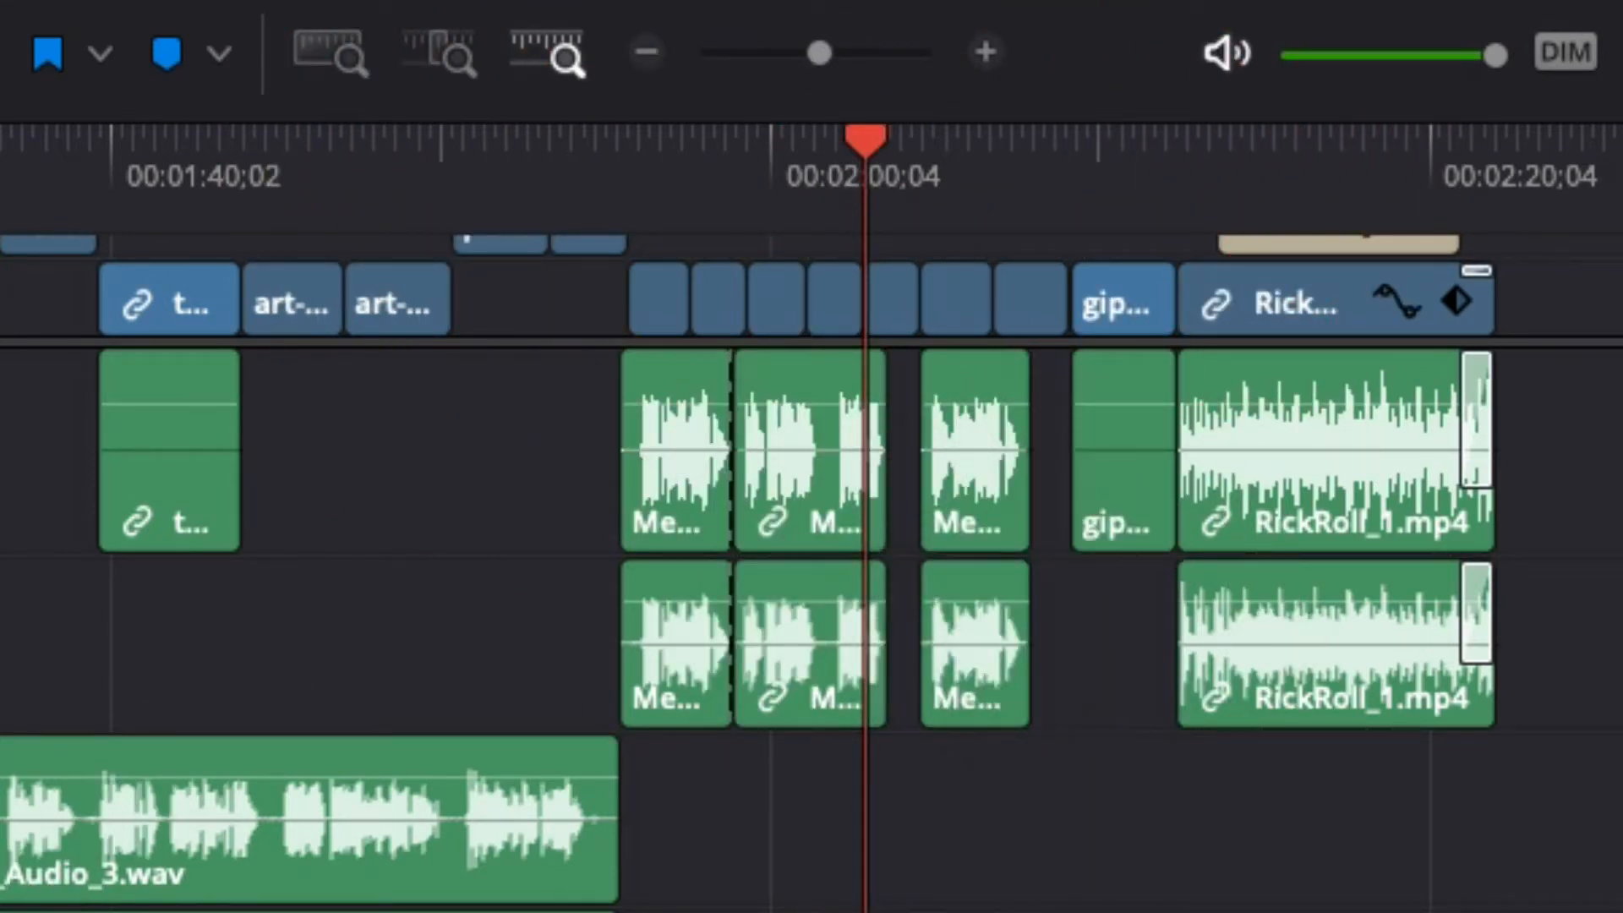
{"action": "scroll", "coordinate": [1134, 905], "scroll_direction": "down", "scroll_amount": 5}
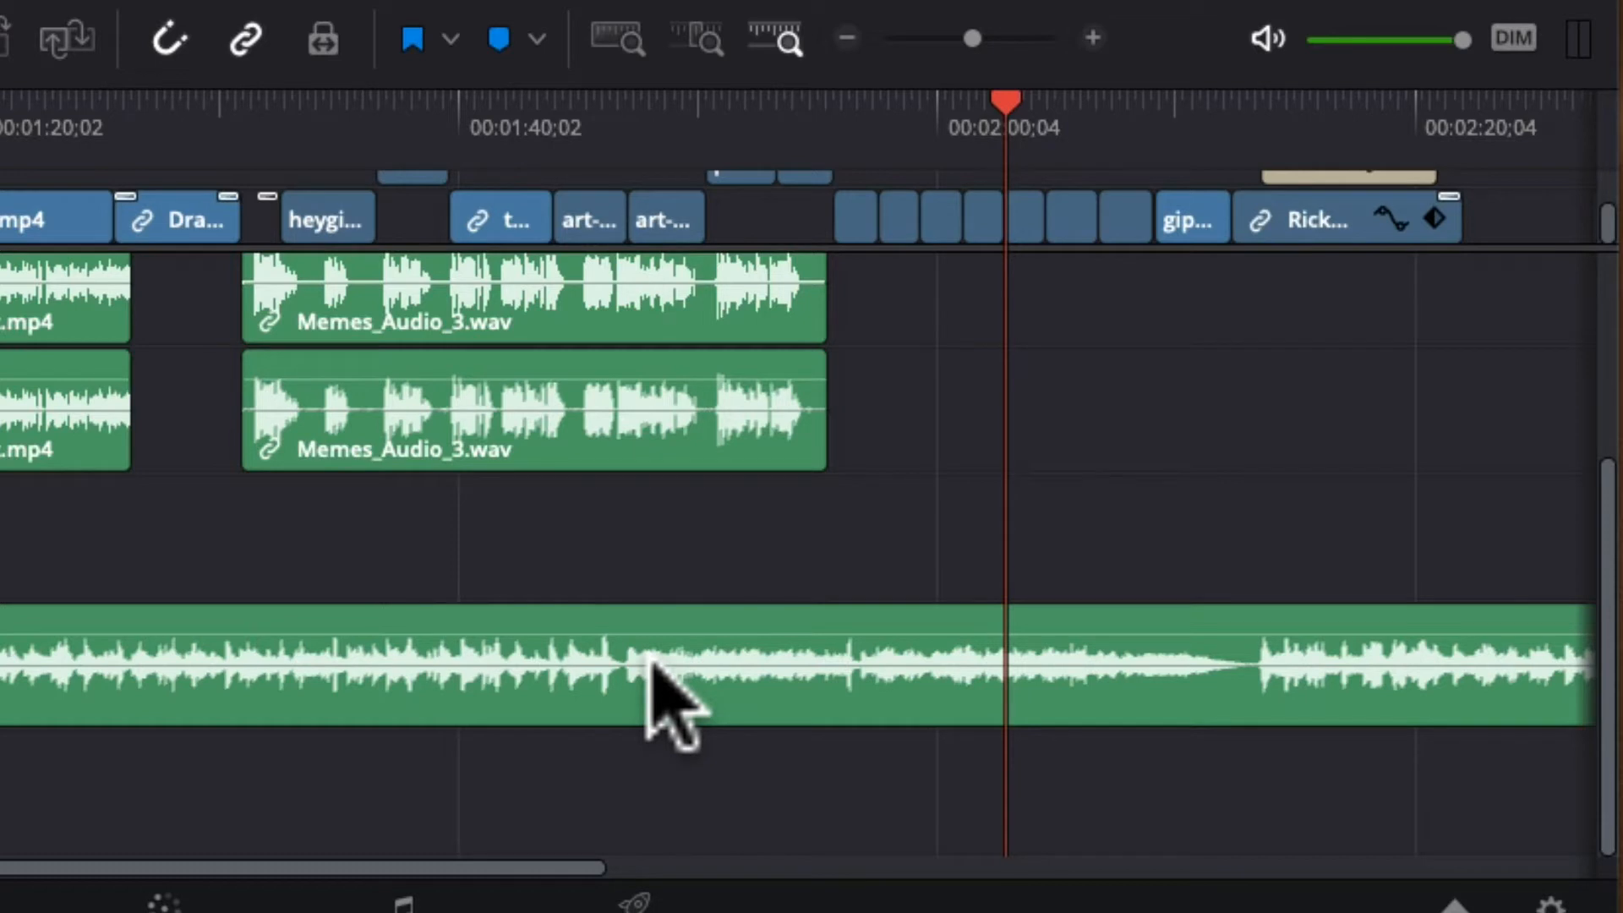
{"action": "scroll", "coordinate": [651, 561], "scroll_direction": "up", "scroll_amount": 4}
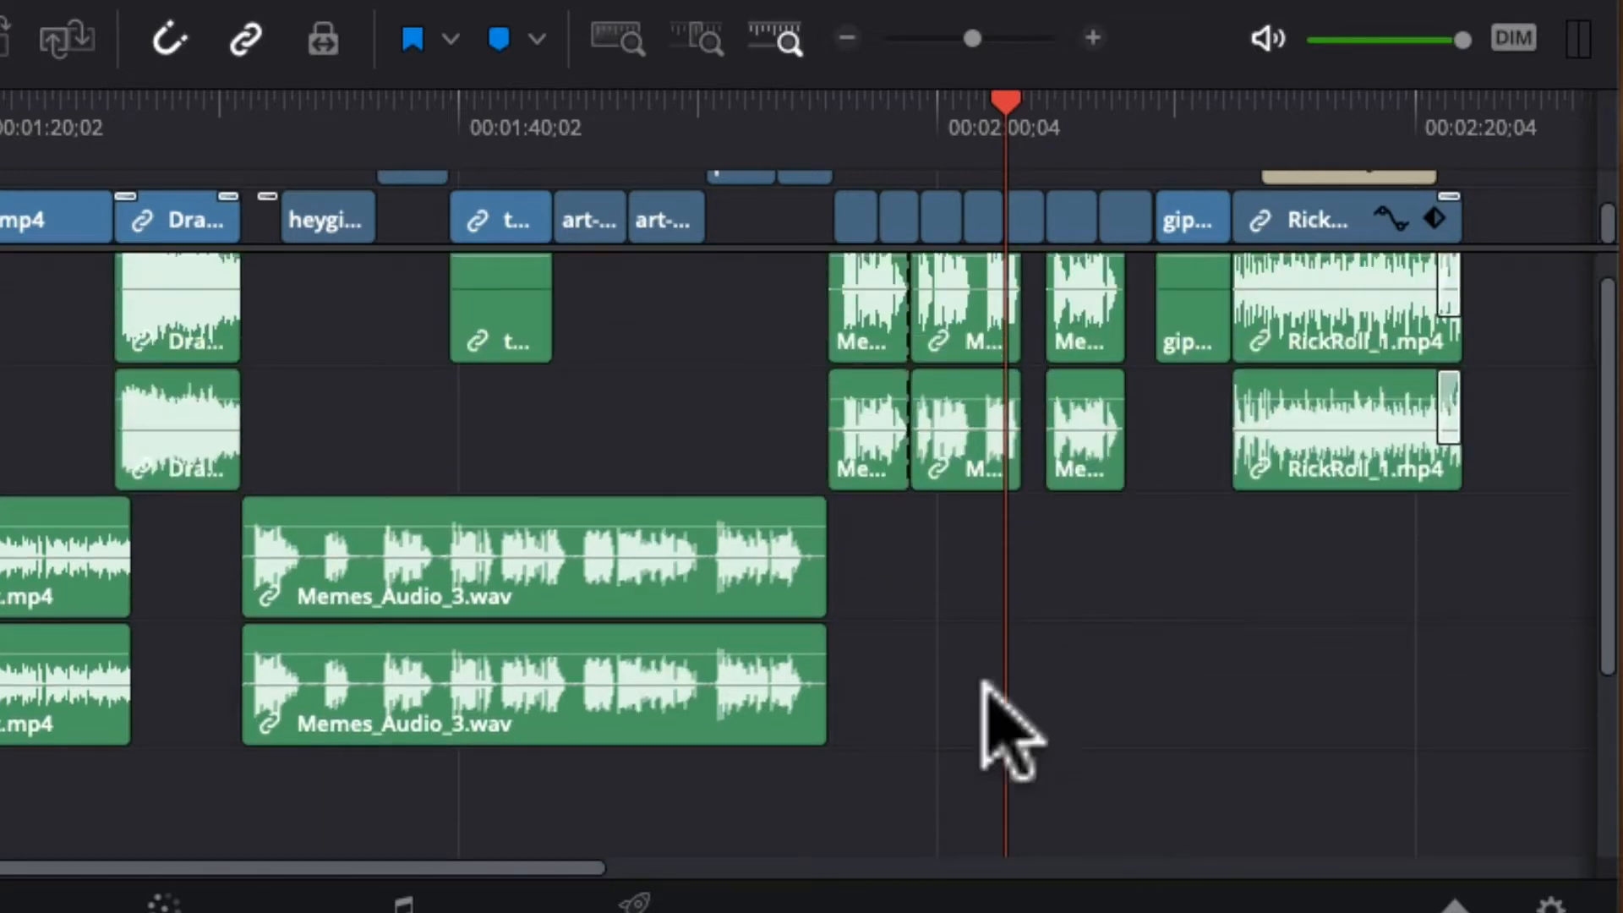
{"action": "scroll", "coordinate": [1063, 653], "scroll_direction": "down", "scroll_amount": 3}
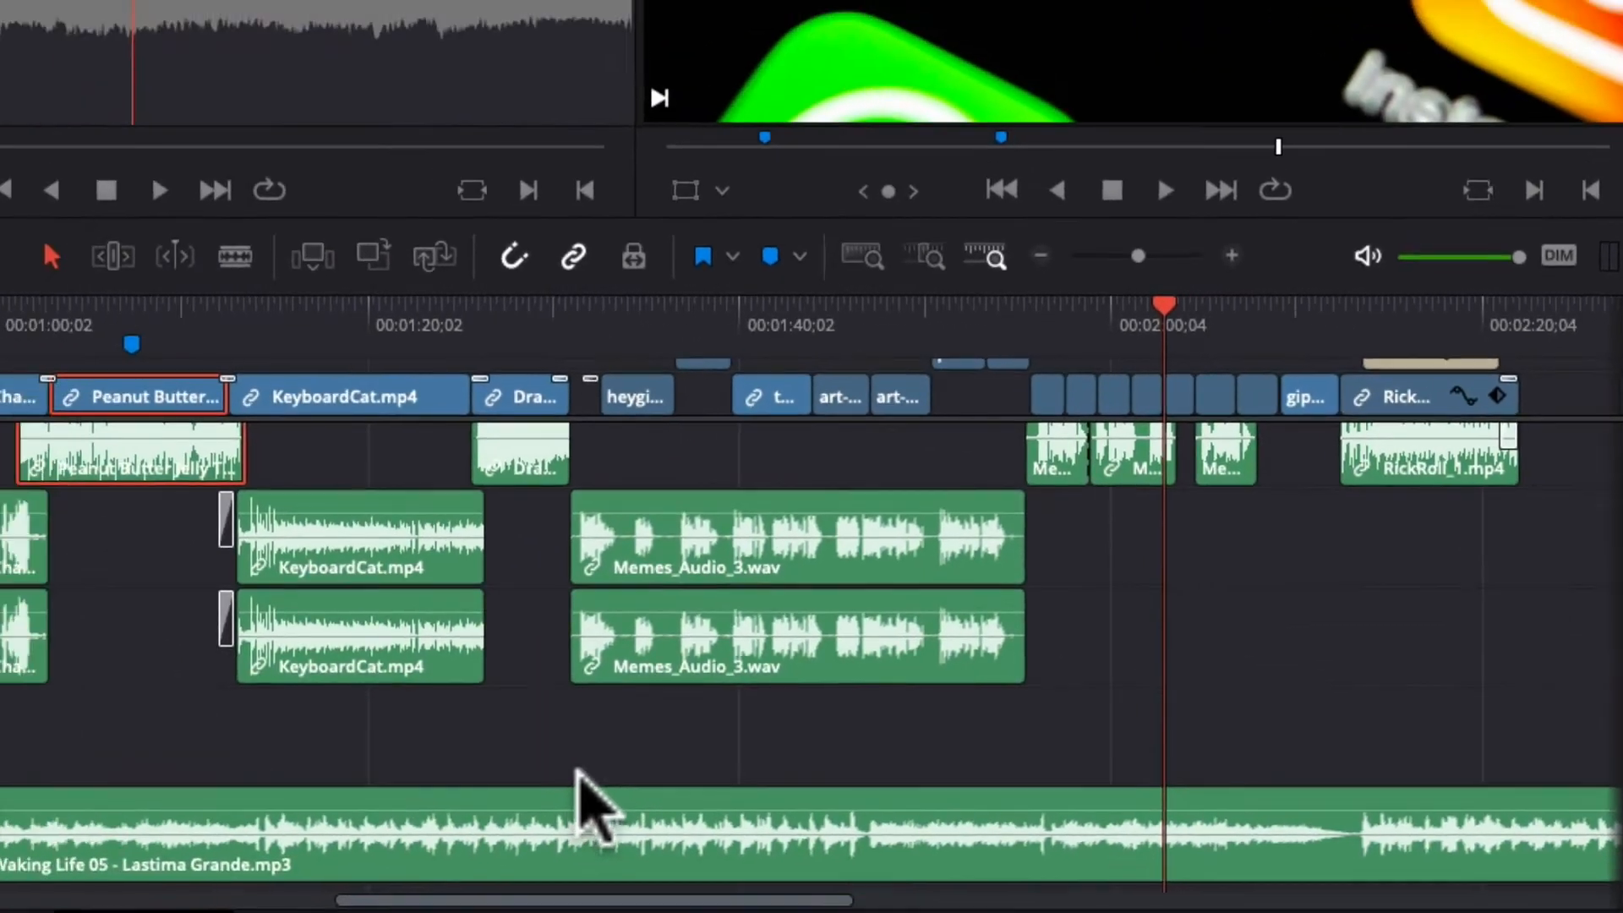
{"action": "scroll", "coordinate": [355, 727], "scroll_direction": "up", "scroll_amount": 3}
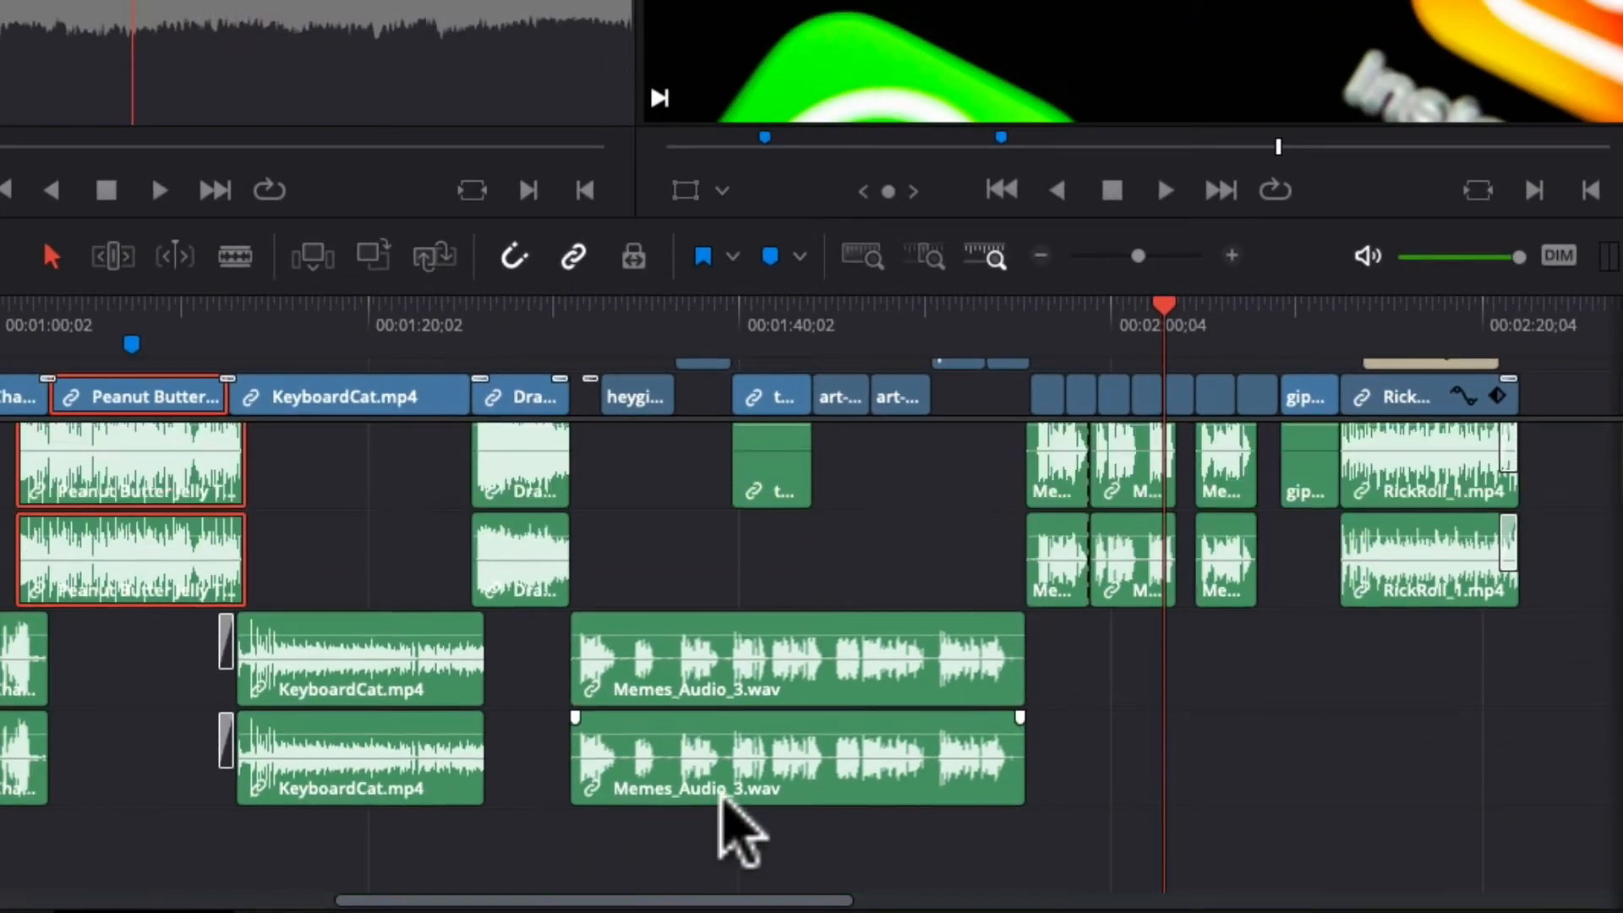
Adjust the volume of the Memes_Audio_3.wav narration near the start of thisisdog.mp4, raising its audio track 4 part slightly
{"action": "left_click", "coordinate": [854, 702]}
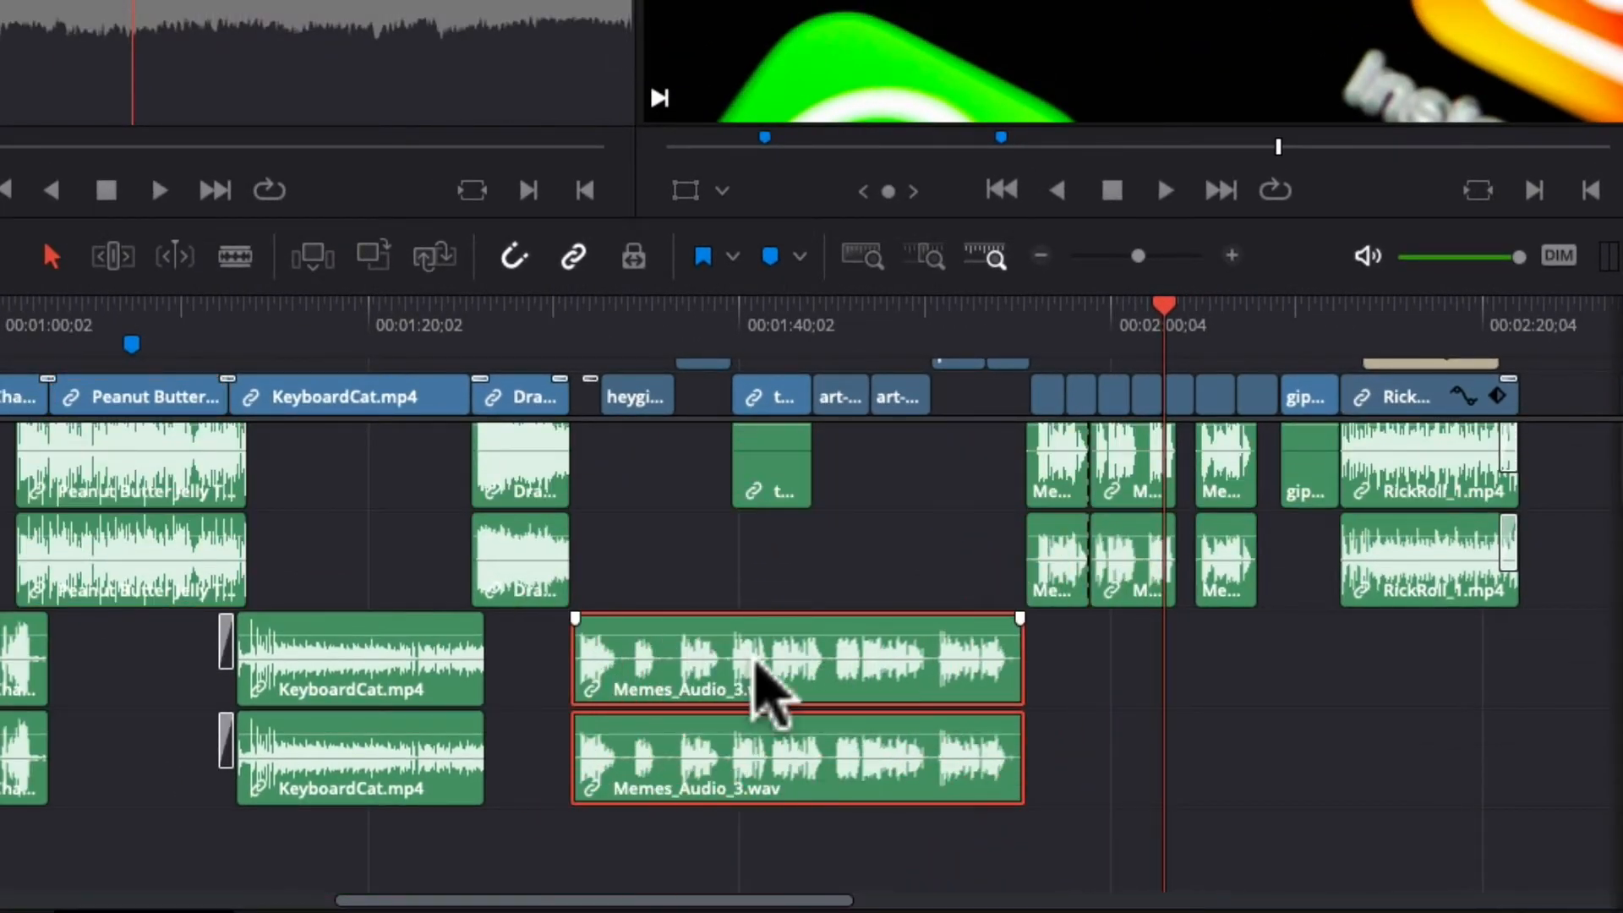
{"action": "left_click", "coordinate": [755, 330]}
{"action": "left_click", "coordinate": [925, 255]}
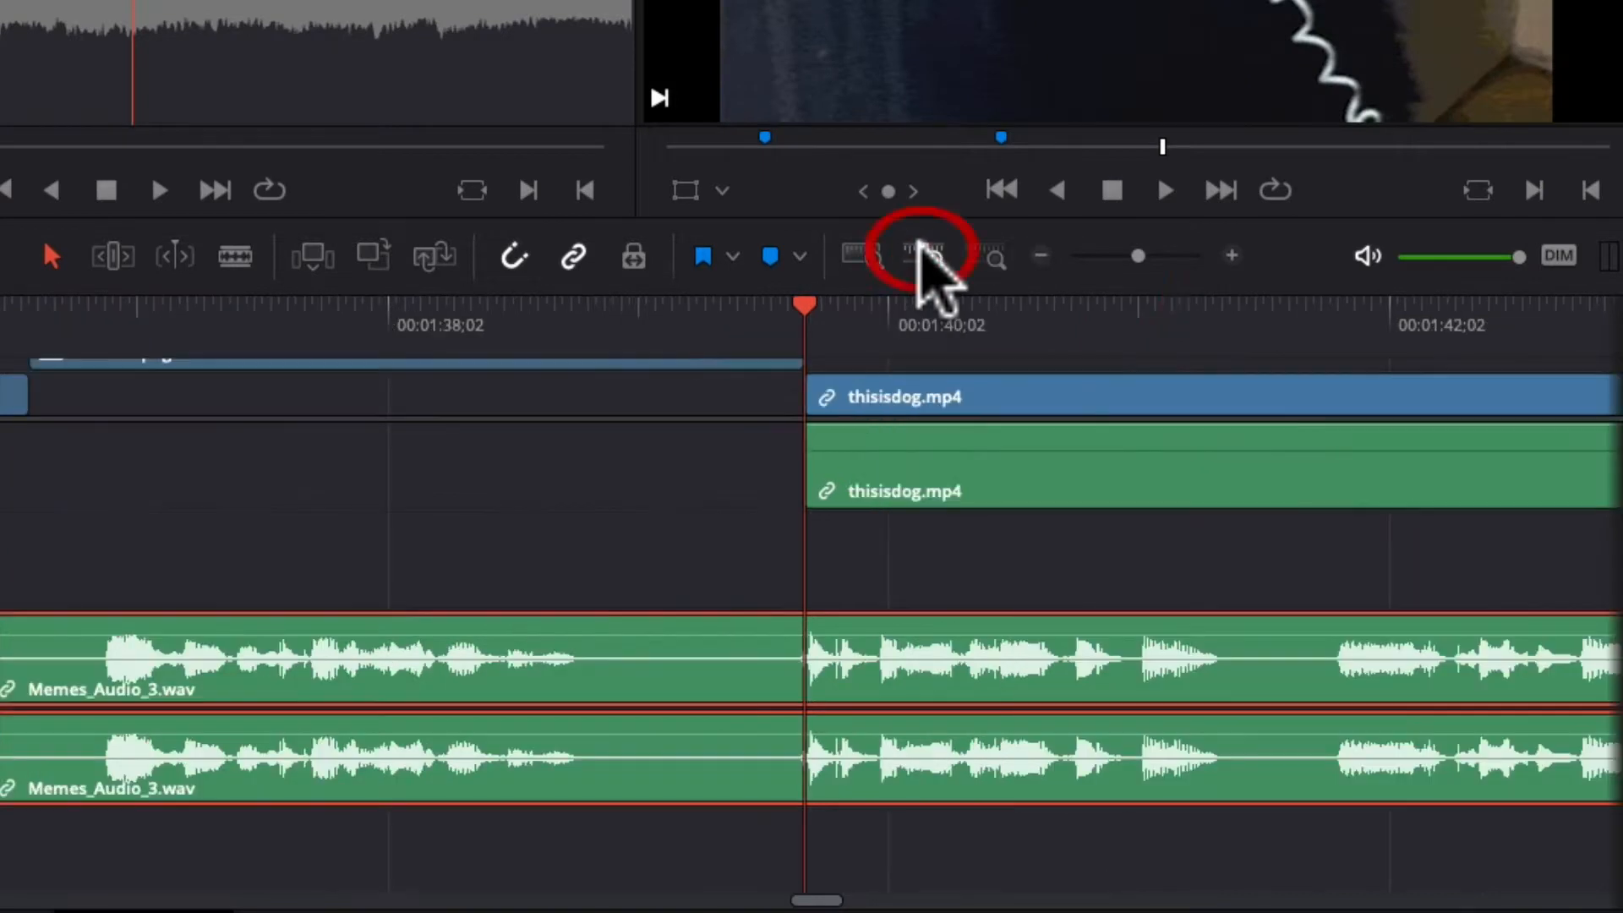
{"action": "left_click", "coordinate": [735, 642]}
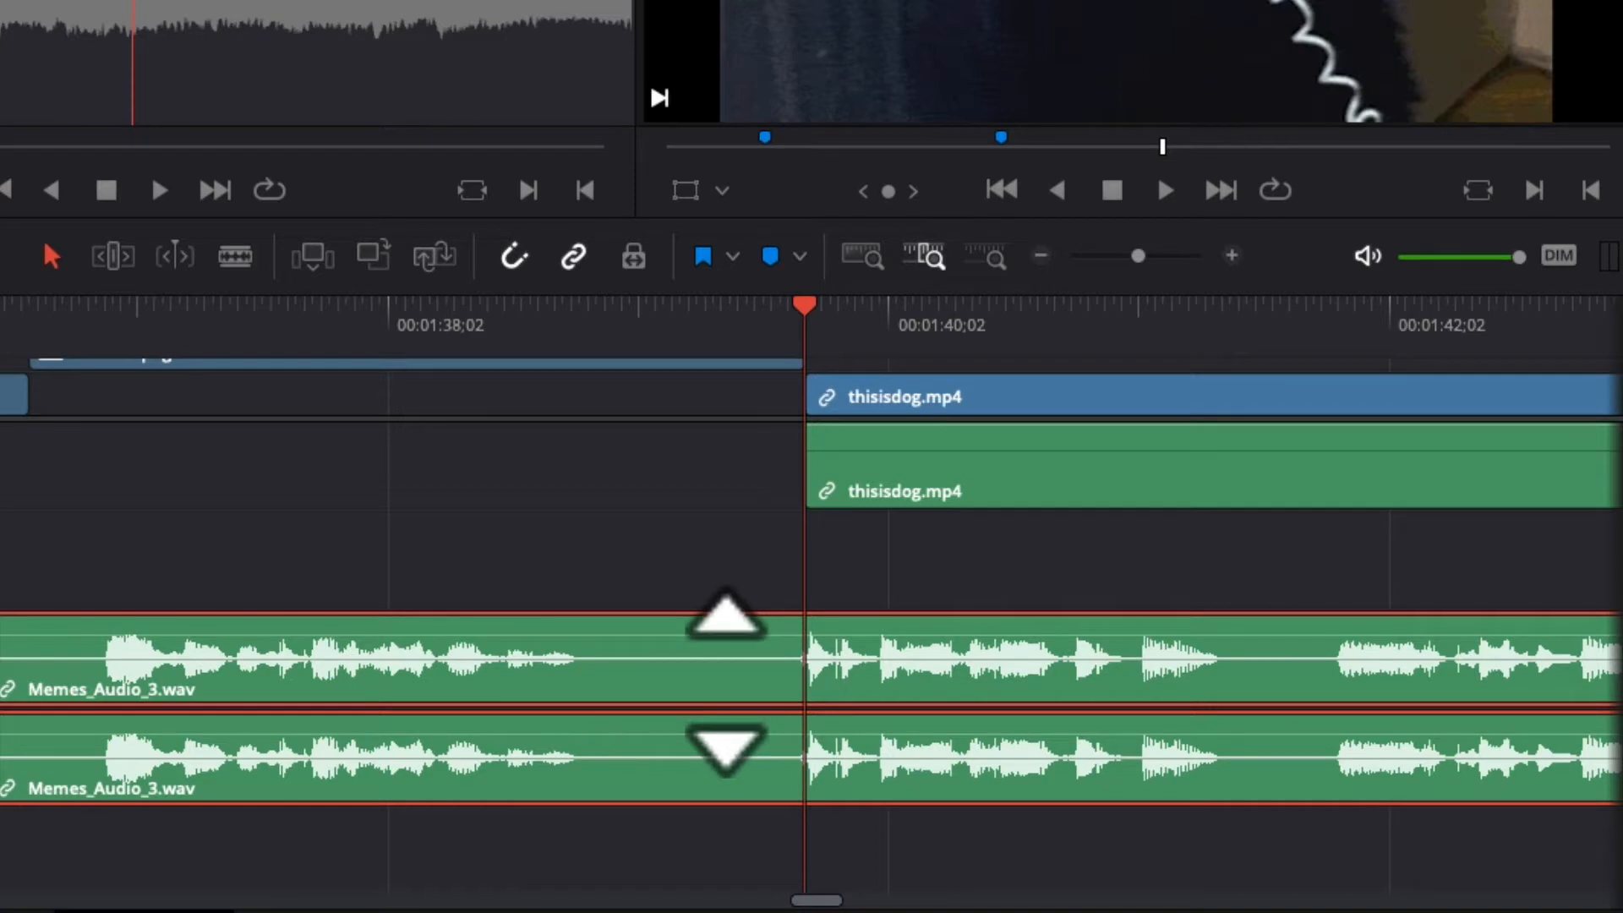
{"action": "left_click_drag", "start_coordinate": [707, 635], "coordinate": [724, 677]}
{"action": "mouse_move", "coordinate": [724, 761]}
{"action": "left_mouse_down"}
{"action": "mouse_move", "coordinate": [722, 786]}
{"action": "mouse_move", "coordinate": [724, 744]}
{"action": "left_mouse_up"}
Lower the volume of the Waking Life 05 - Lastima Grande.mp3 music clip on audio track 6
{"action": "scroll", "coordinate": [802, 725], "scroll_direction": "down", "scroll_amount": 3}
{"action": "left_click", "coordinate": [761, 718]}
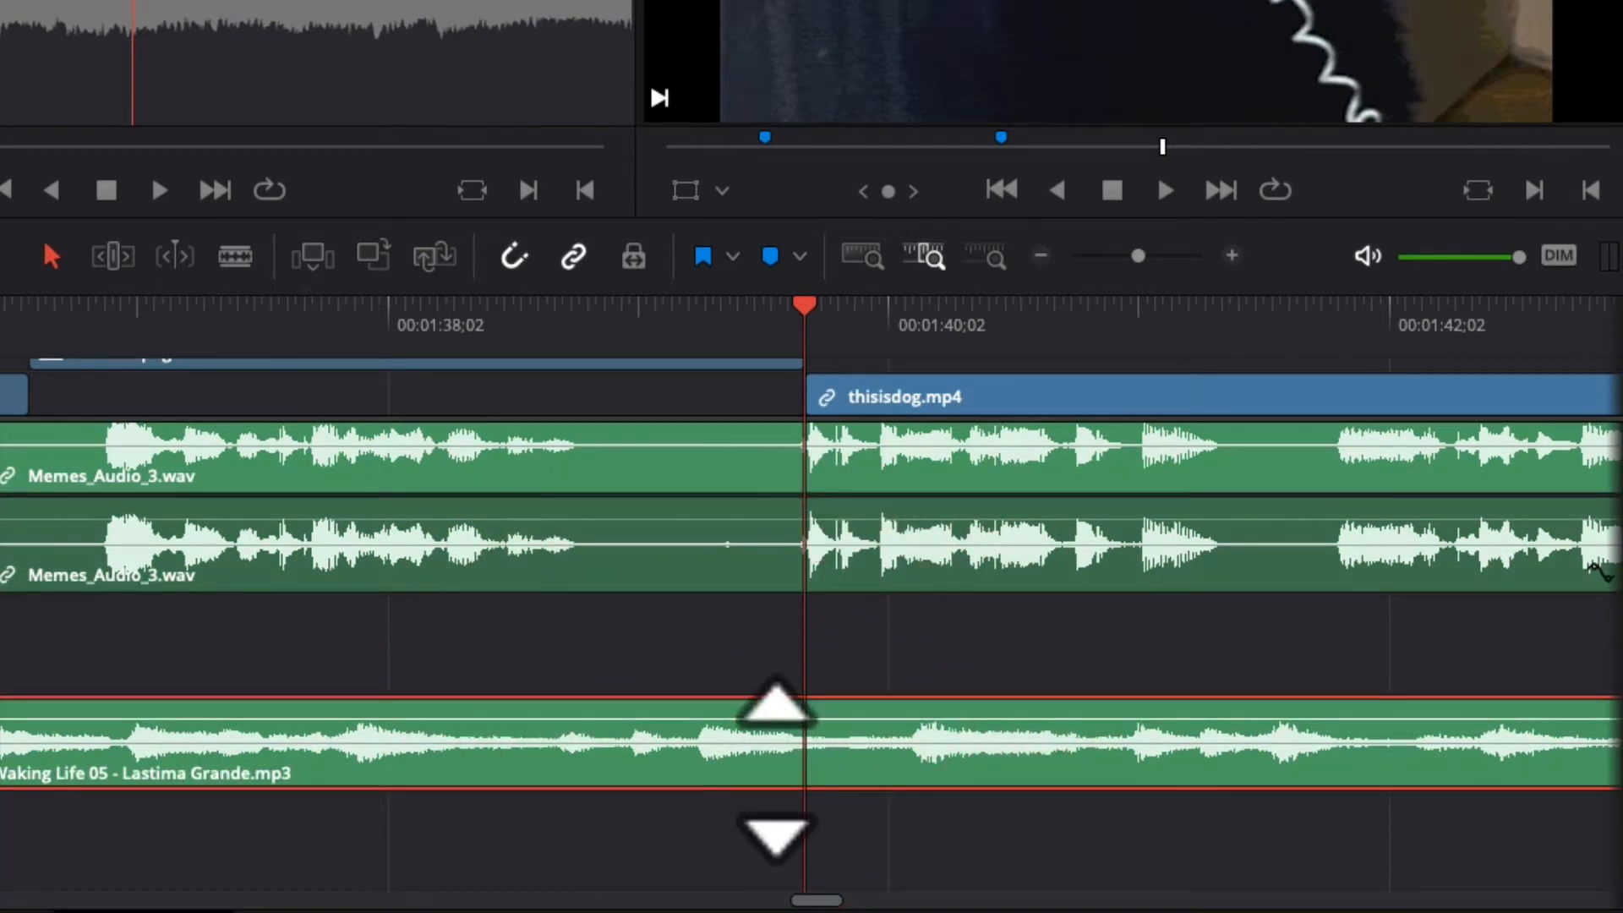
{"action": "left_click_drag", "start_coordinate": [775, 721], "coordinate": [744, 734]}
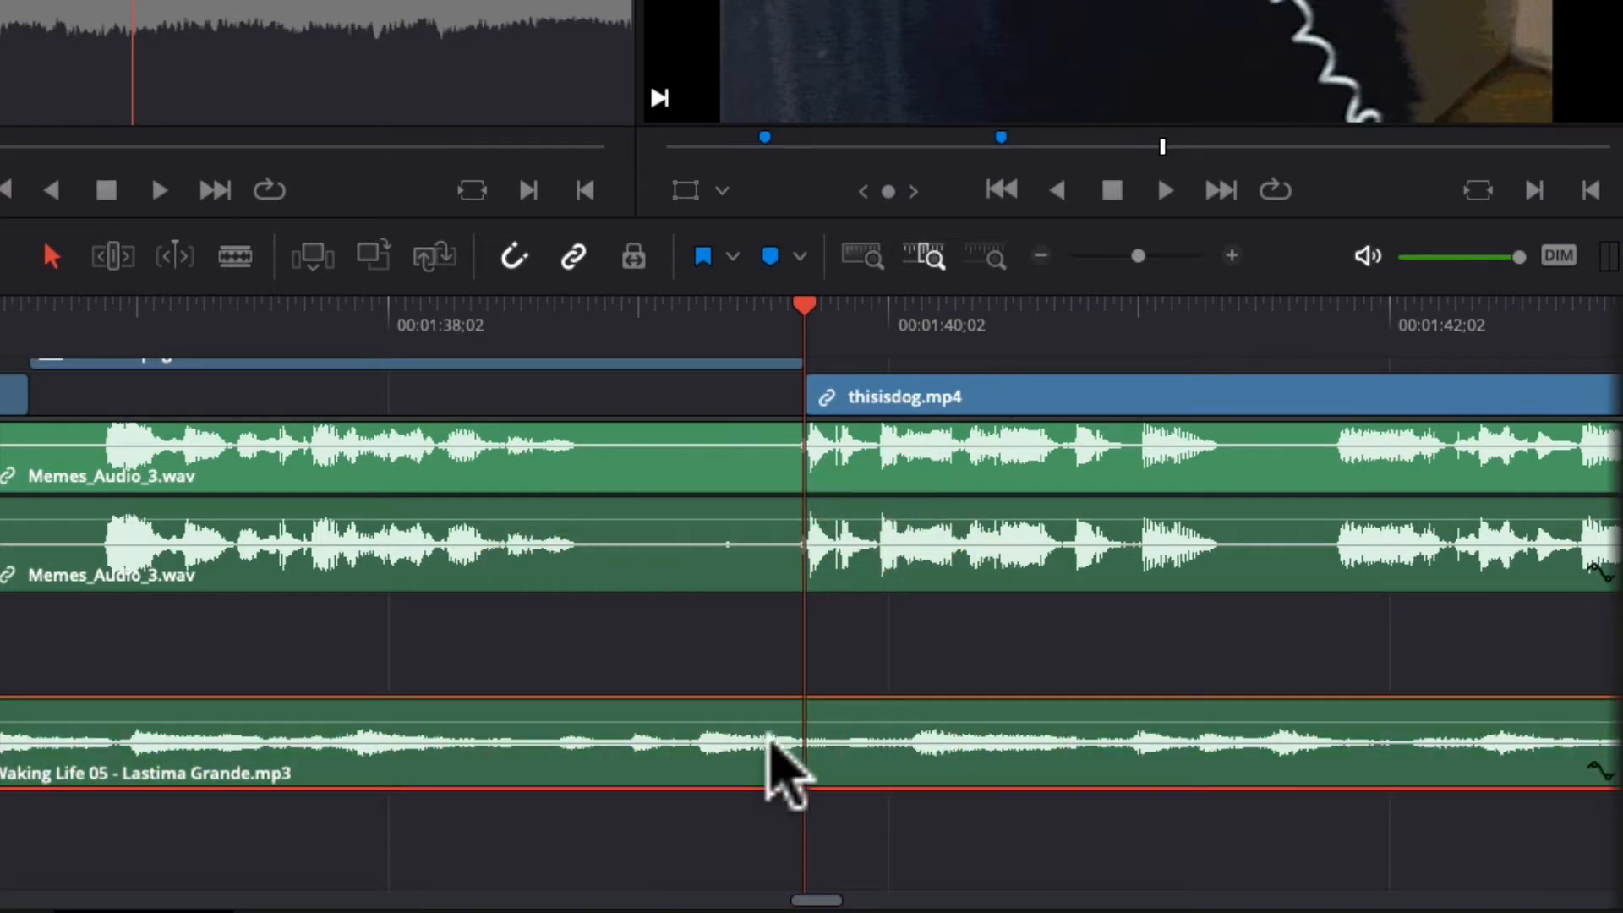
Add a fade-in of about half a second to the start of Memes_Audio_3.wav on audio track 3
{"action": "scroll", "coordinate": [762, 756], "scroll_direction": "up", "scroll_amount": 3}
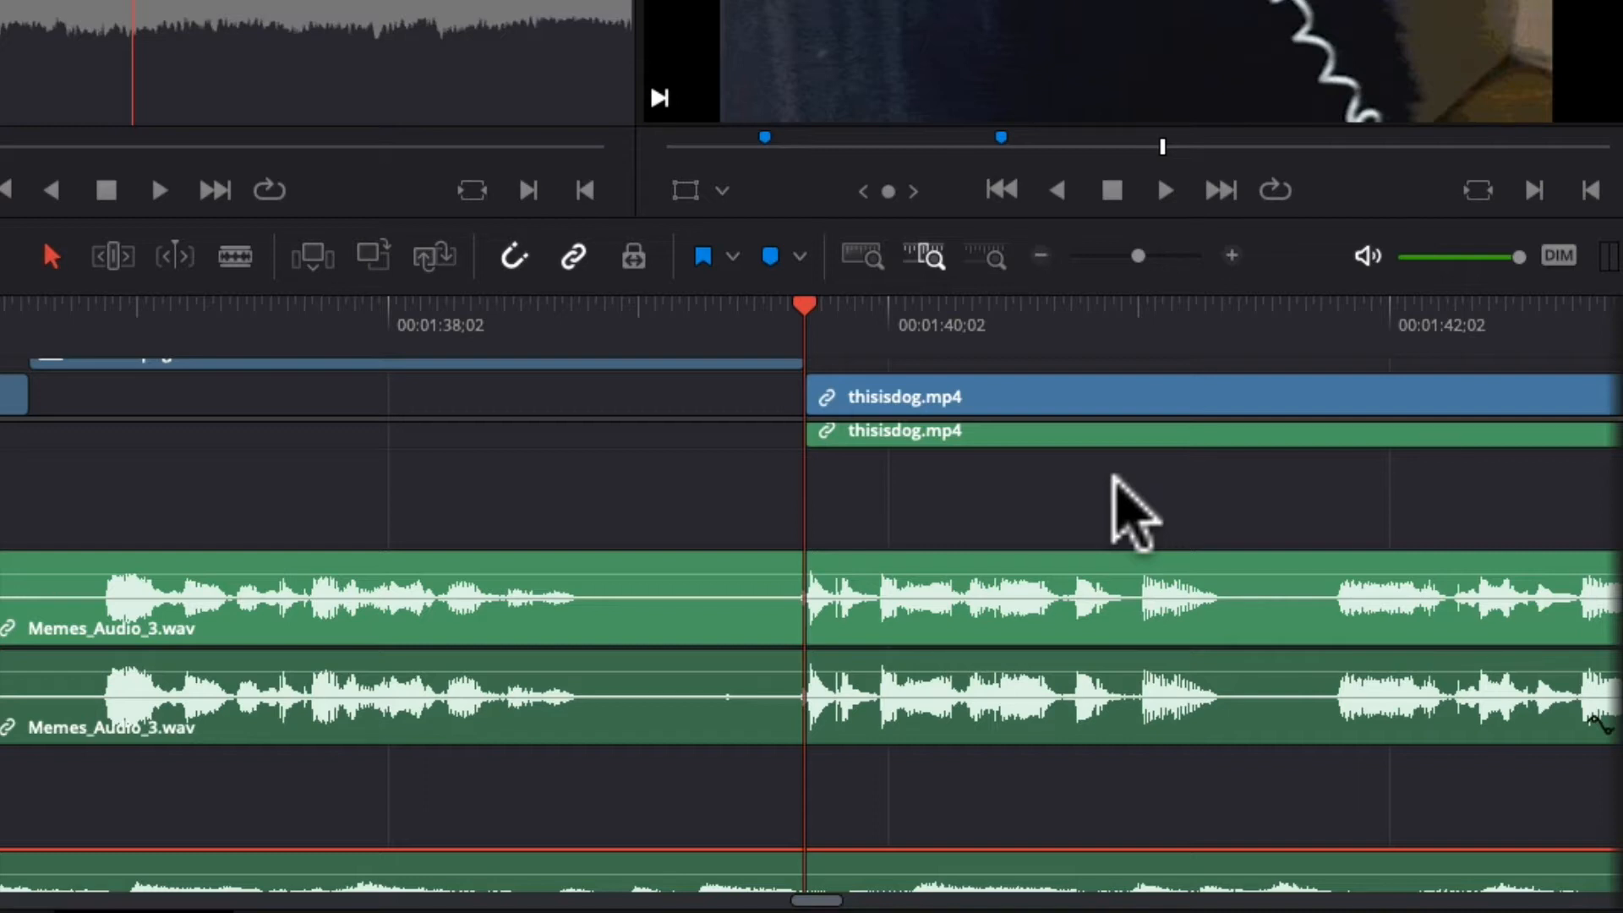
{"action": "left_click_drag", "start_coordinate": [818, 898], "coordinate": [739, 896]}
{"action": "left_click", "coordinate": [699, 617]}
{"action": "mouse_move", "coordinate": [442, 573]}
{"action": "left_mouse_down"}
{"action": "mouse_move", "coordinate": [476, 563]}
{"action": "mouse_move", "coordinate": [439, 572]}
{"action": "left_mouse_up"}
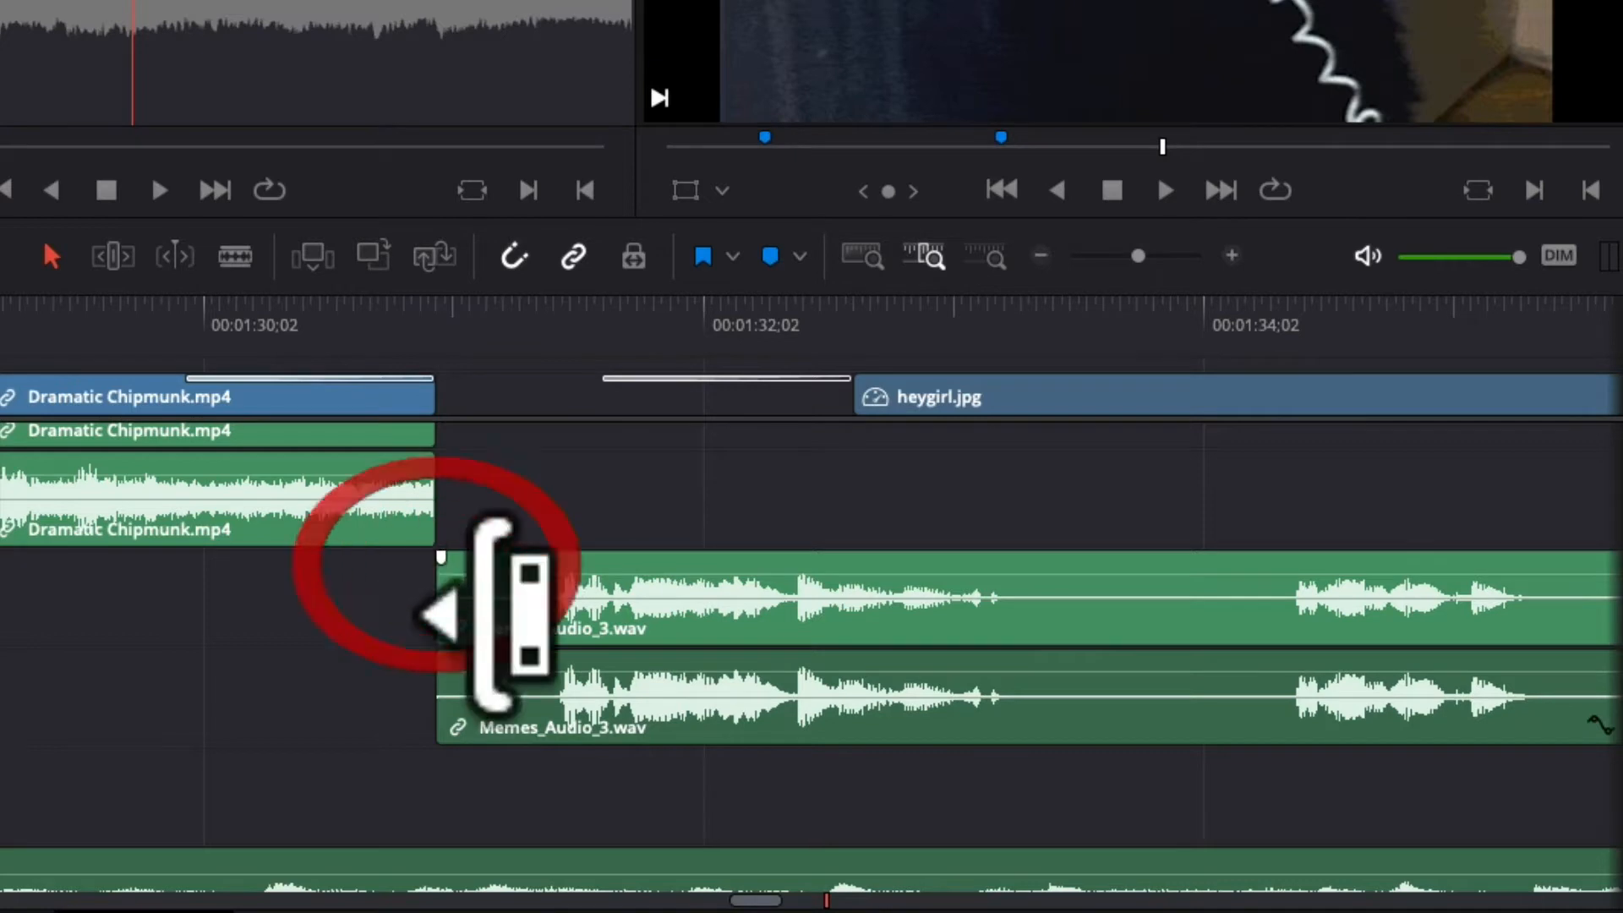
{"action": "left_click", "coordinate": [458, 676]}
{"action": "left_click", "coordinate": [464, 580]}
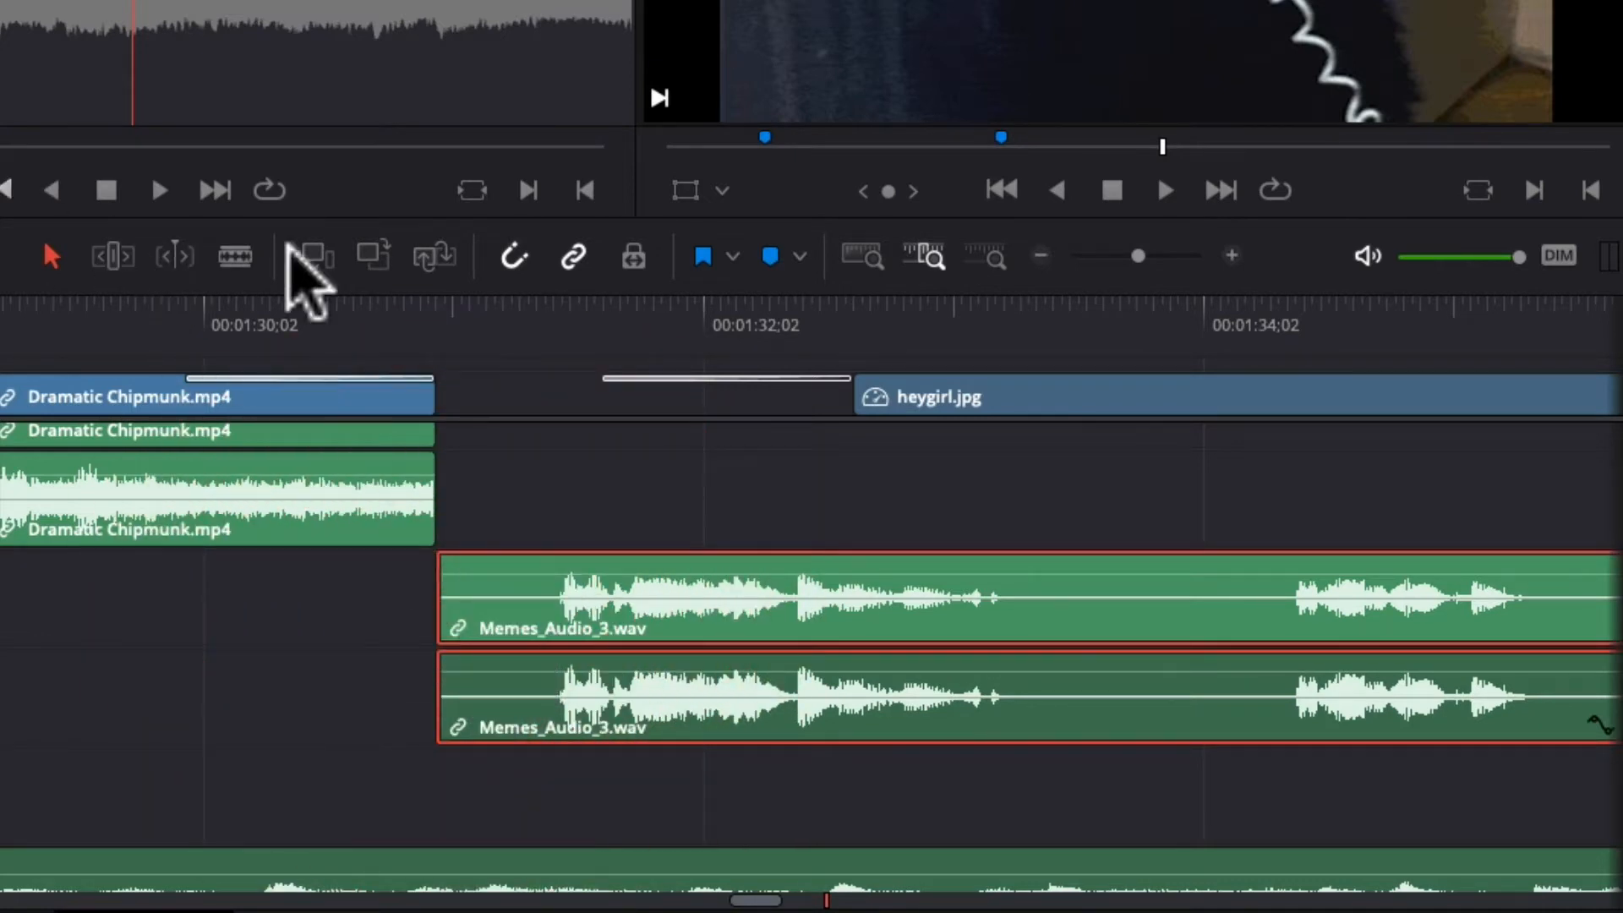
{"action": "left_click", "coordinate": [51, 256]}
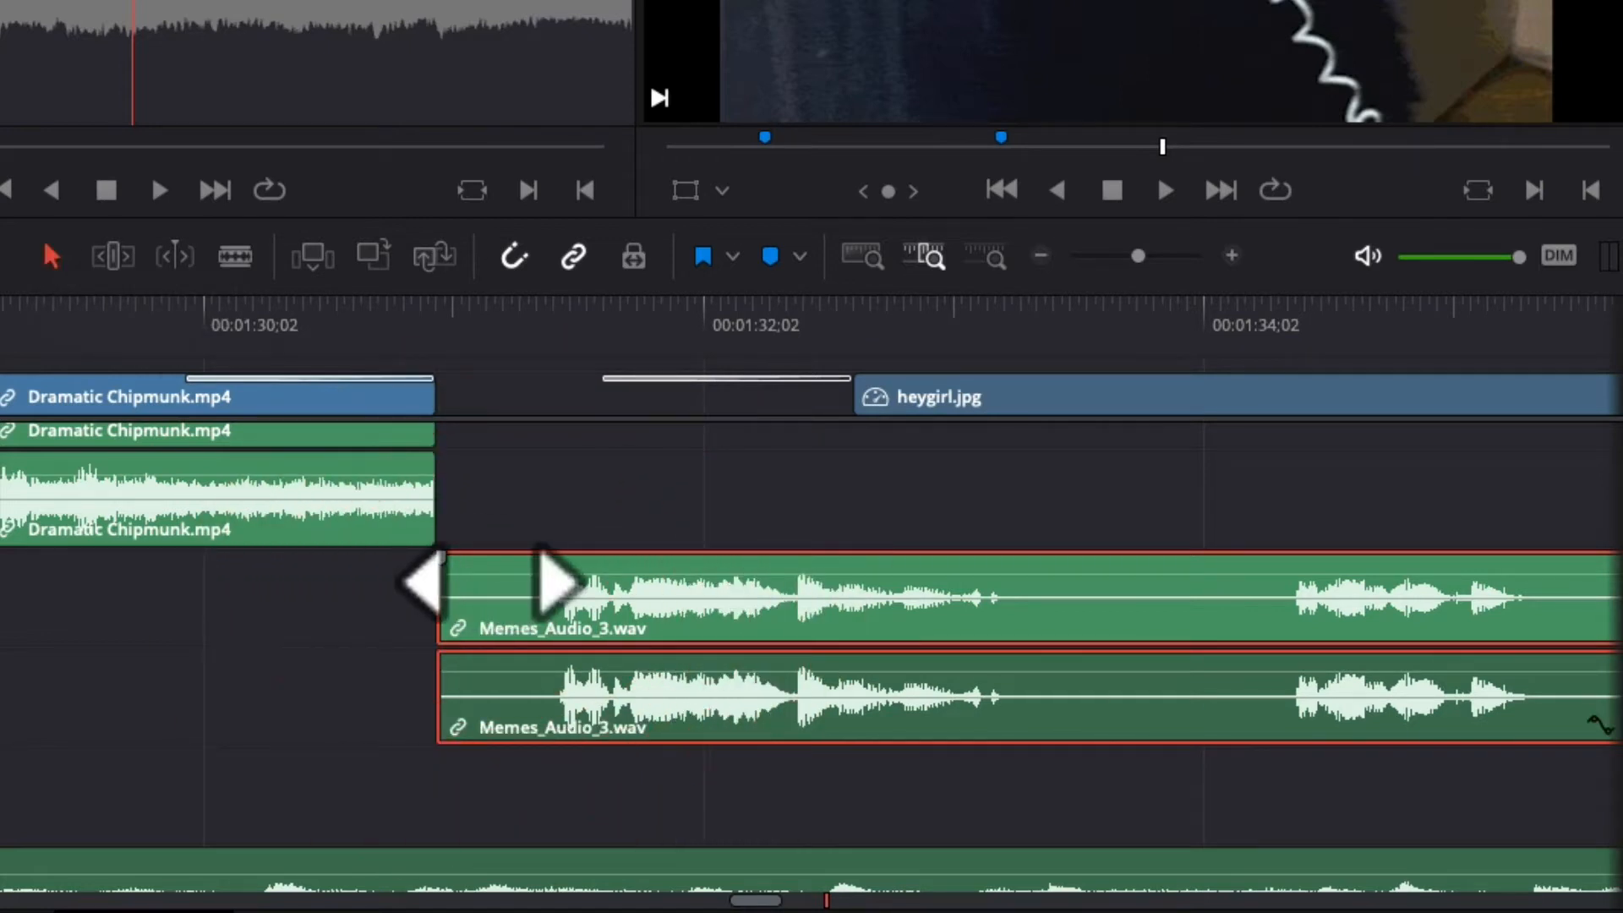
{"action": "left_click_drag", "start_coordinate": [440, 556], "coordinate": [583, 565]}
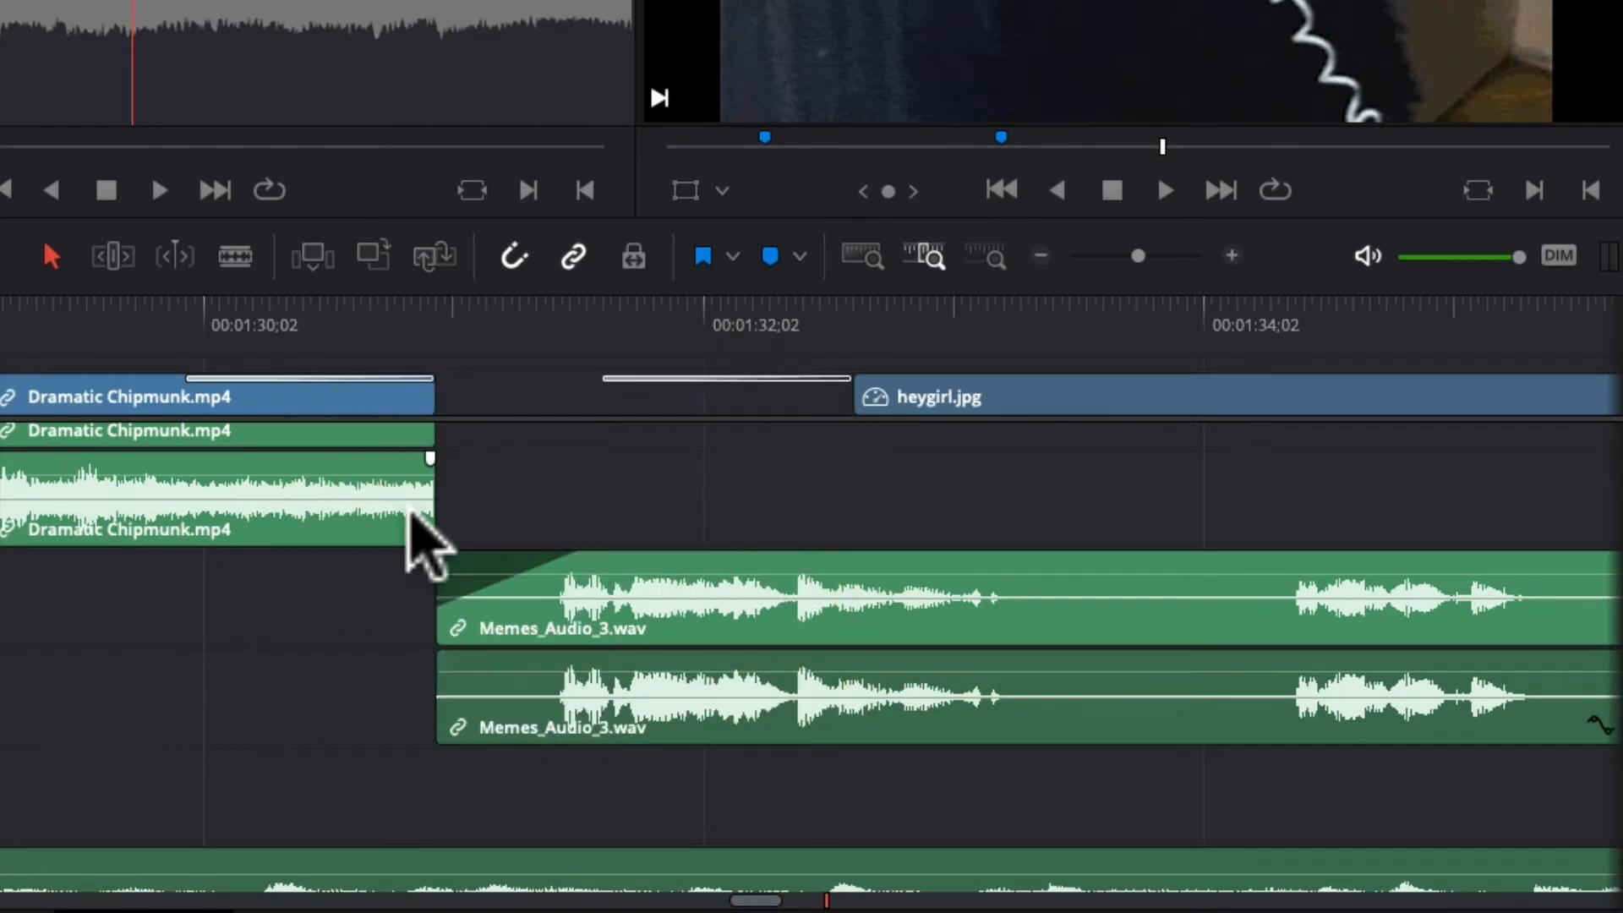
Add a short fade-out to the Dramatic Chipmunk.mp4 audio on track 2 and shape the curves of that fade and the narration's fade-in
{"action": "left_click_drag", "start_coordinate": [429, 458], "coordinate": [354, 459]}
{"action": "left_click_drag", "start_coordinate": [353, 459], "coordinate": [349, 459]}
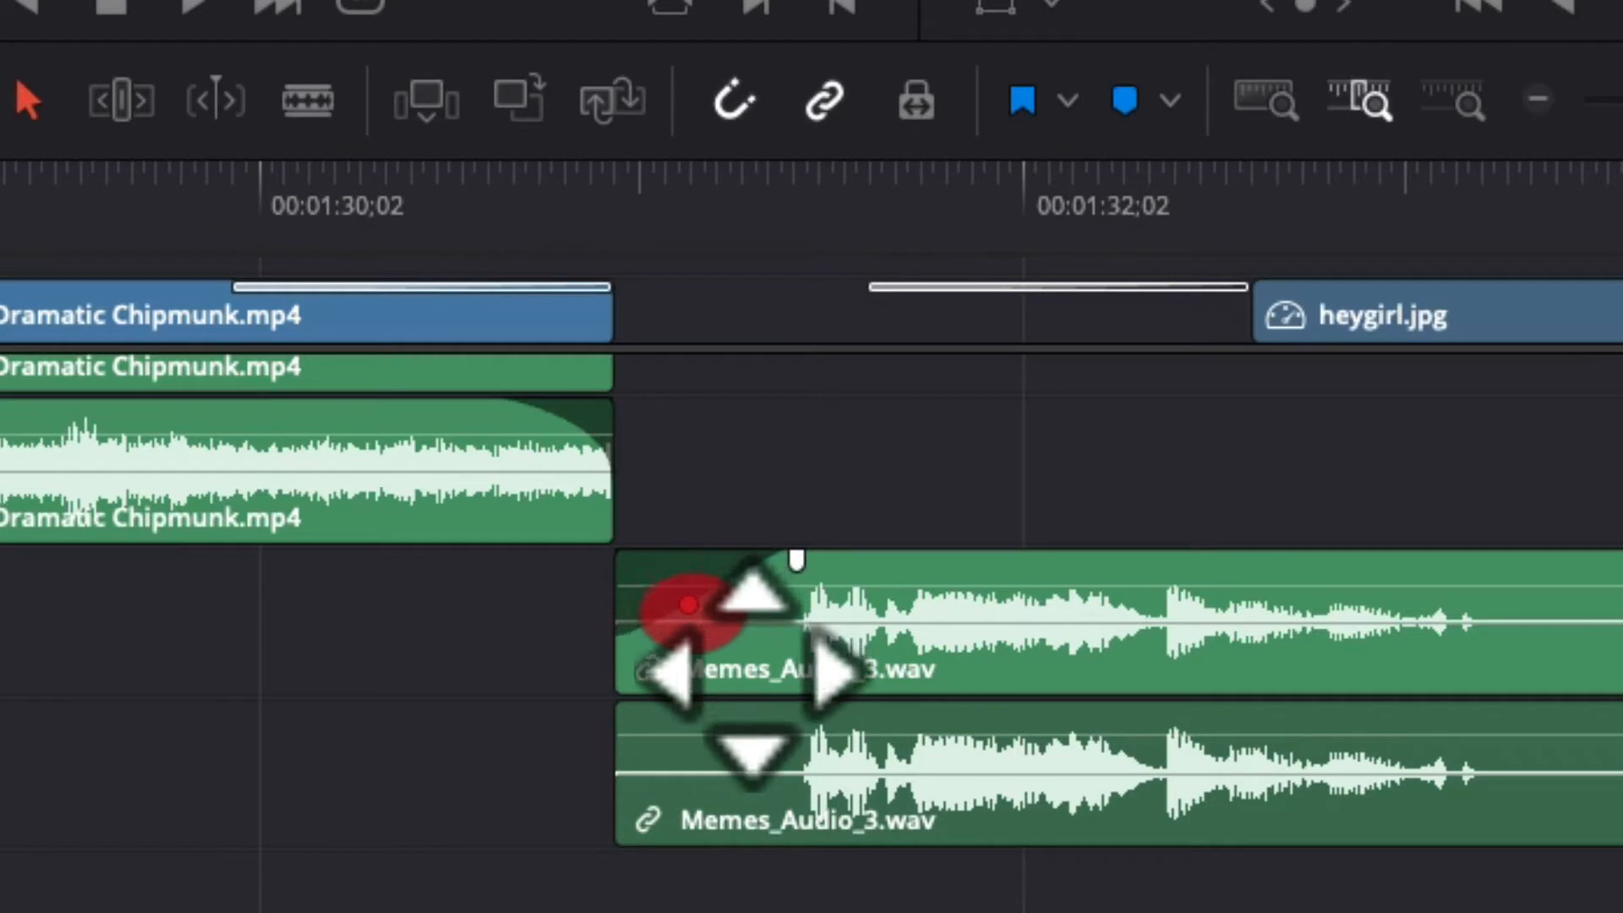
{"action": "mouse_move", "coordinate": [746, 642]}
{"action": "left_mouse_down"}
{"action": "mouse_move", "coordinate": [762, 717]}
{"action": "mouse_move", "coordinate": [750, 643]}
{"action": "left_mouse_up"}
{"action": "left_click", "coordinate": [582, 477]}
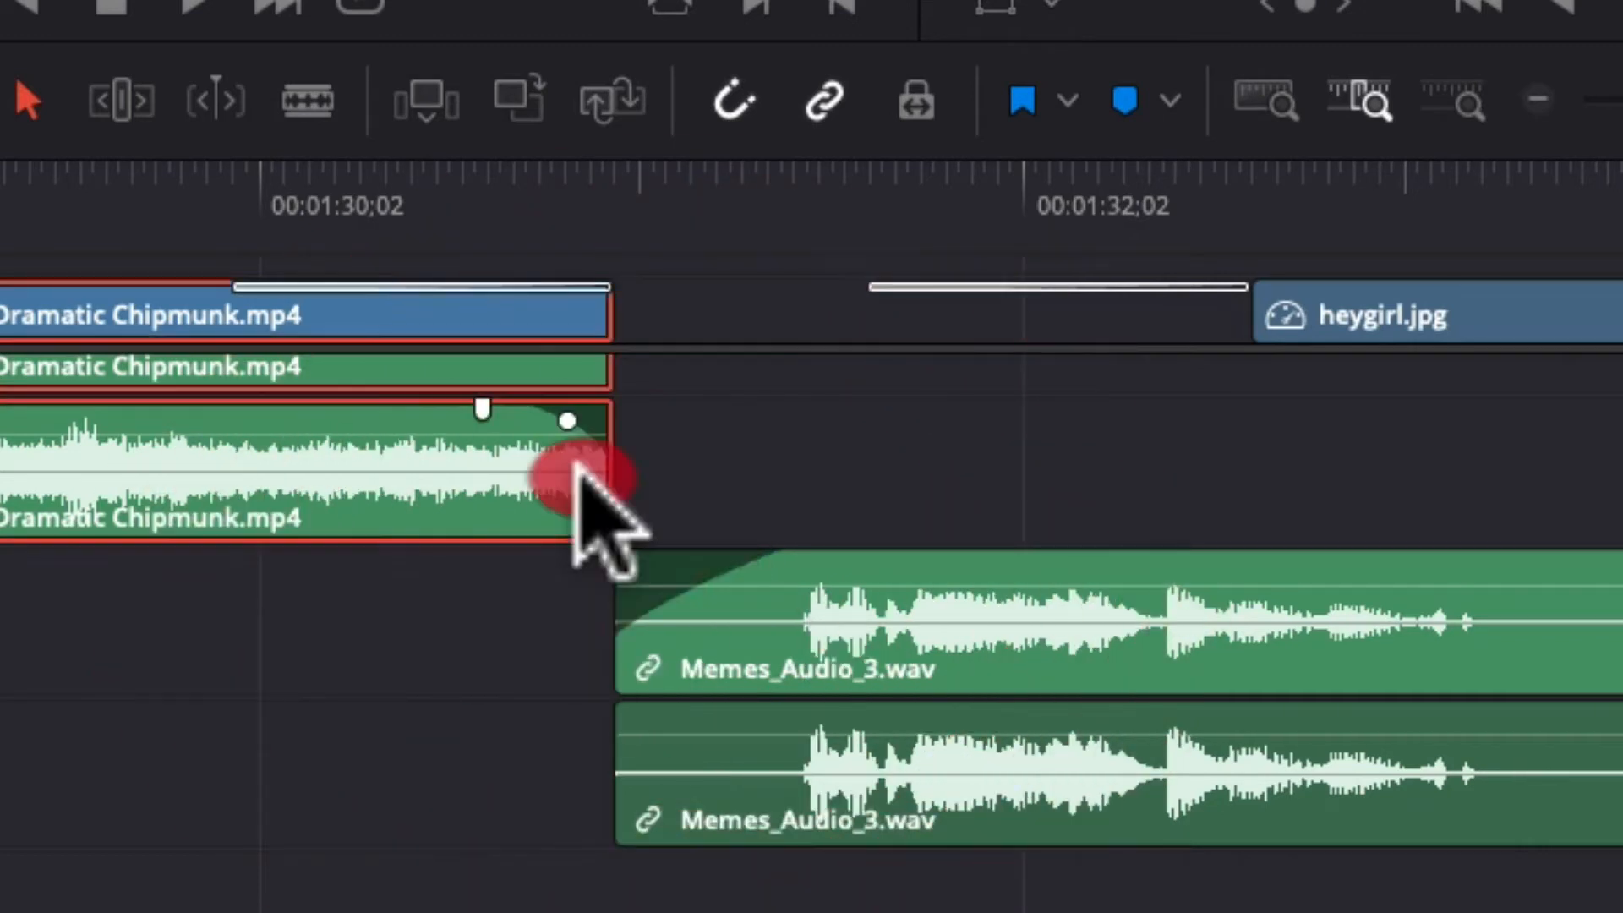
{"action": "left_click_drag", "start_coordinate": [567, 420], "coordinate": [463, 409]}
Add a short fade-in to the start of Memes_Audio_3.wav on audio track 4, like the one on audio track 3
{"action": "left_click", "coordinate": [663, 735]}
{"action": "left_click_drag", "start_coordinate": [667, 744], "coordinate": [791, 725]}
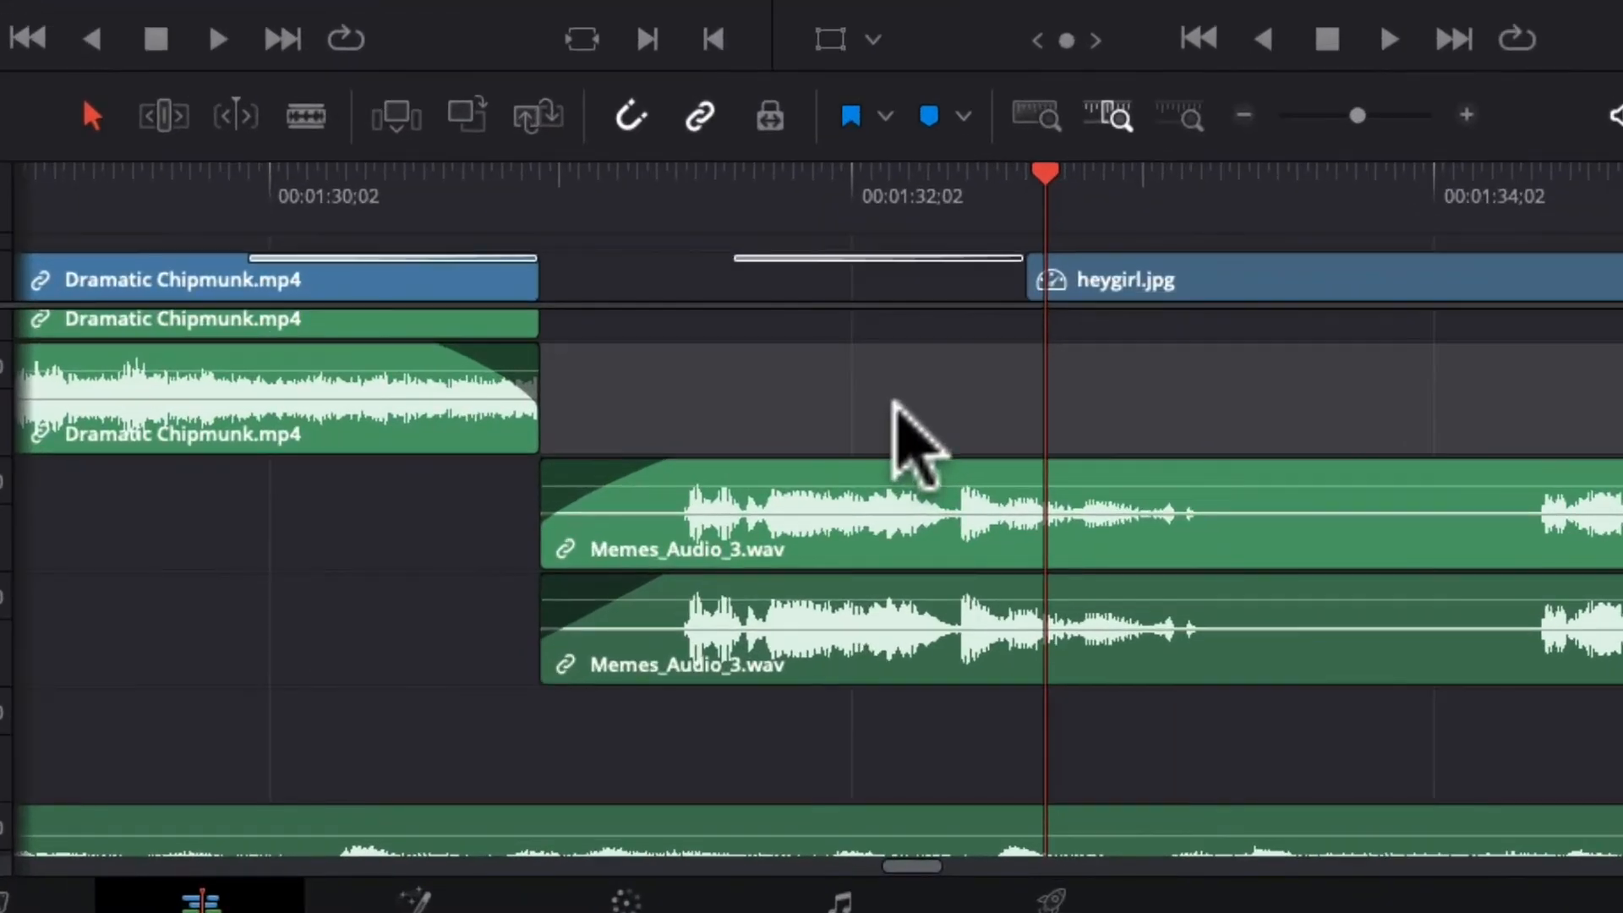
Add two volume keyframes to the music clip around the start of Memes_Audio_3.wav, louder before it and dipping under the narration
{"action": "scroll", "coordinate": [1026, 668], "scroll_direction": "down", "scroll_amount": 3}
{"action": "left_click", "coordinate": [826, 692]}
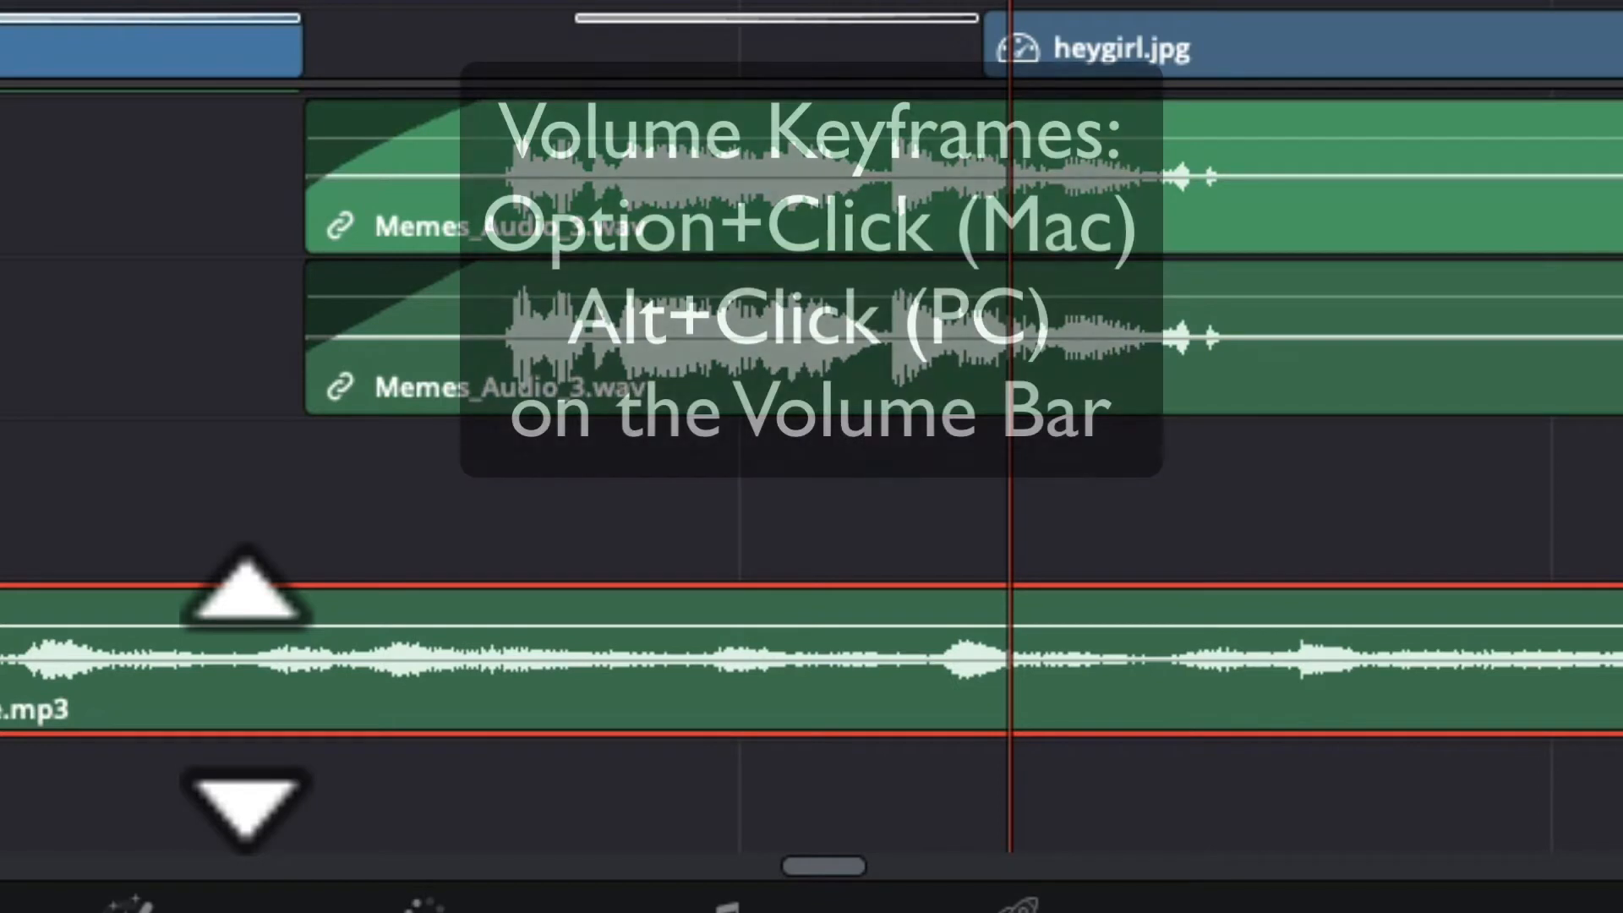
{"action": "left_click", "coordinate": [187, 626], "text": "alt"}
{"action": "left_click", "coordinate": [267, 632]}
{"action": "left_click", "coordinate": [283, 626], "text": "alt"}
{"action": "mouse_move", "coordinate": [283, 626]}
{"action": "left_mouse_down"}
{"action": "mouse_move", "coordinate": [271, 663]}
{"action": "mouse_move", "coordinate": [312, 663]}
{"action": "mouse_move", "coordinate": [307, 635]}
{"action": "left_mouse_up"}
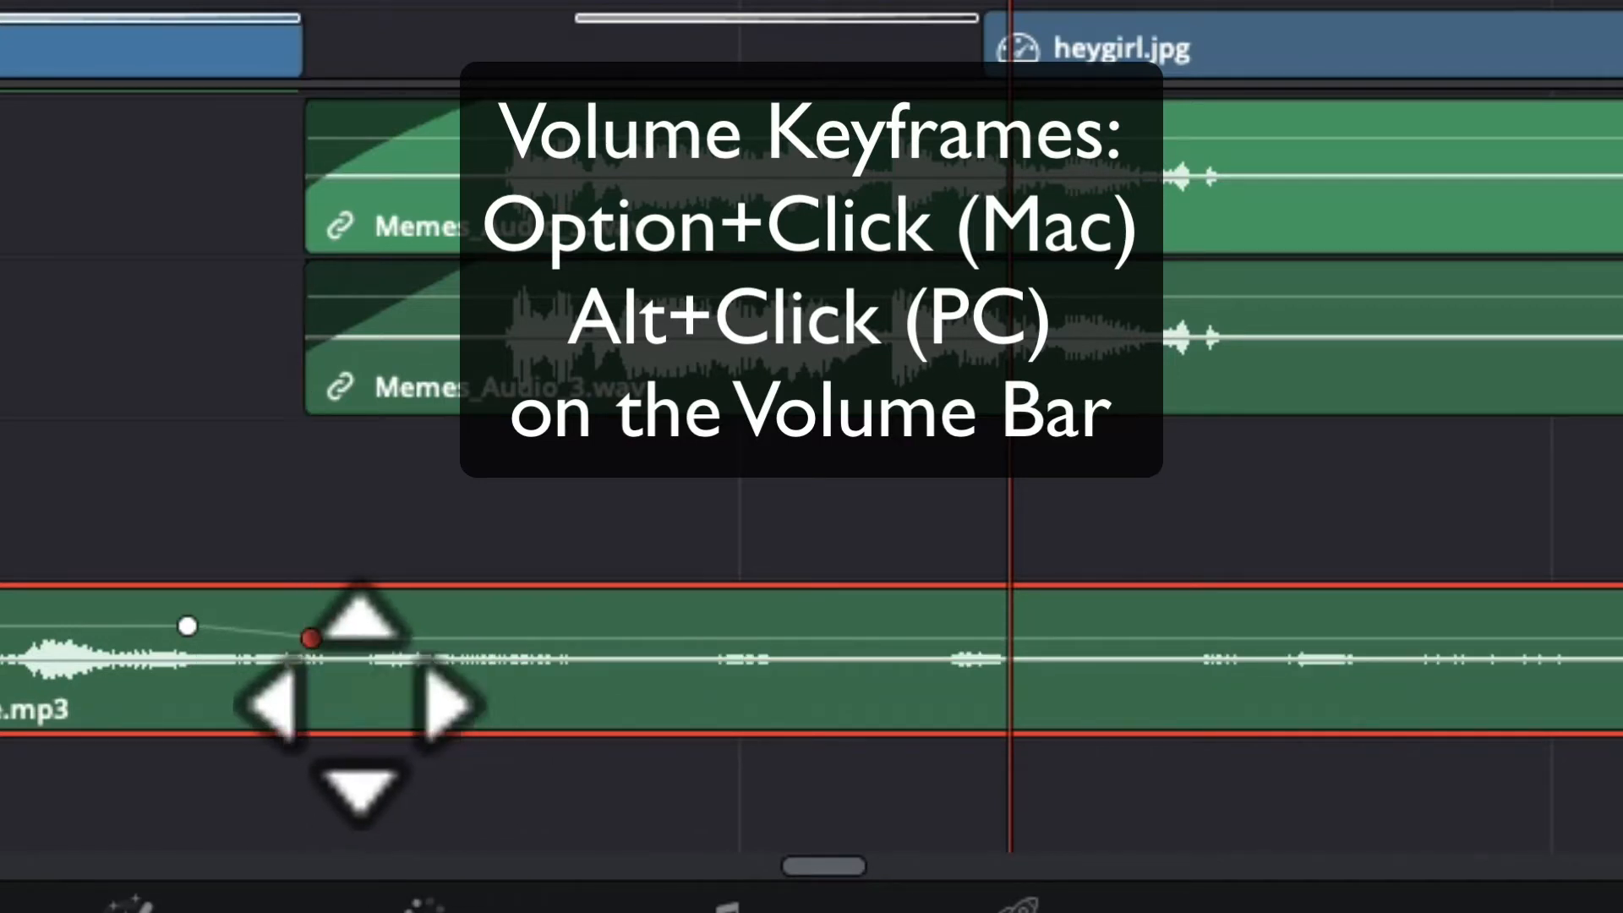
{"action": "left_click_drag", "start_coordinate": [188, 625], "coordinate": [188, 616]}
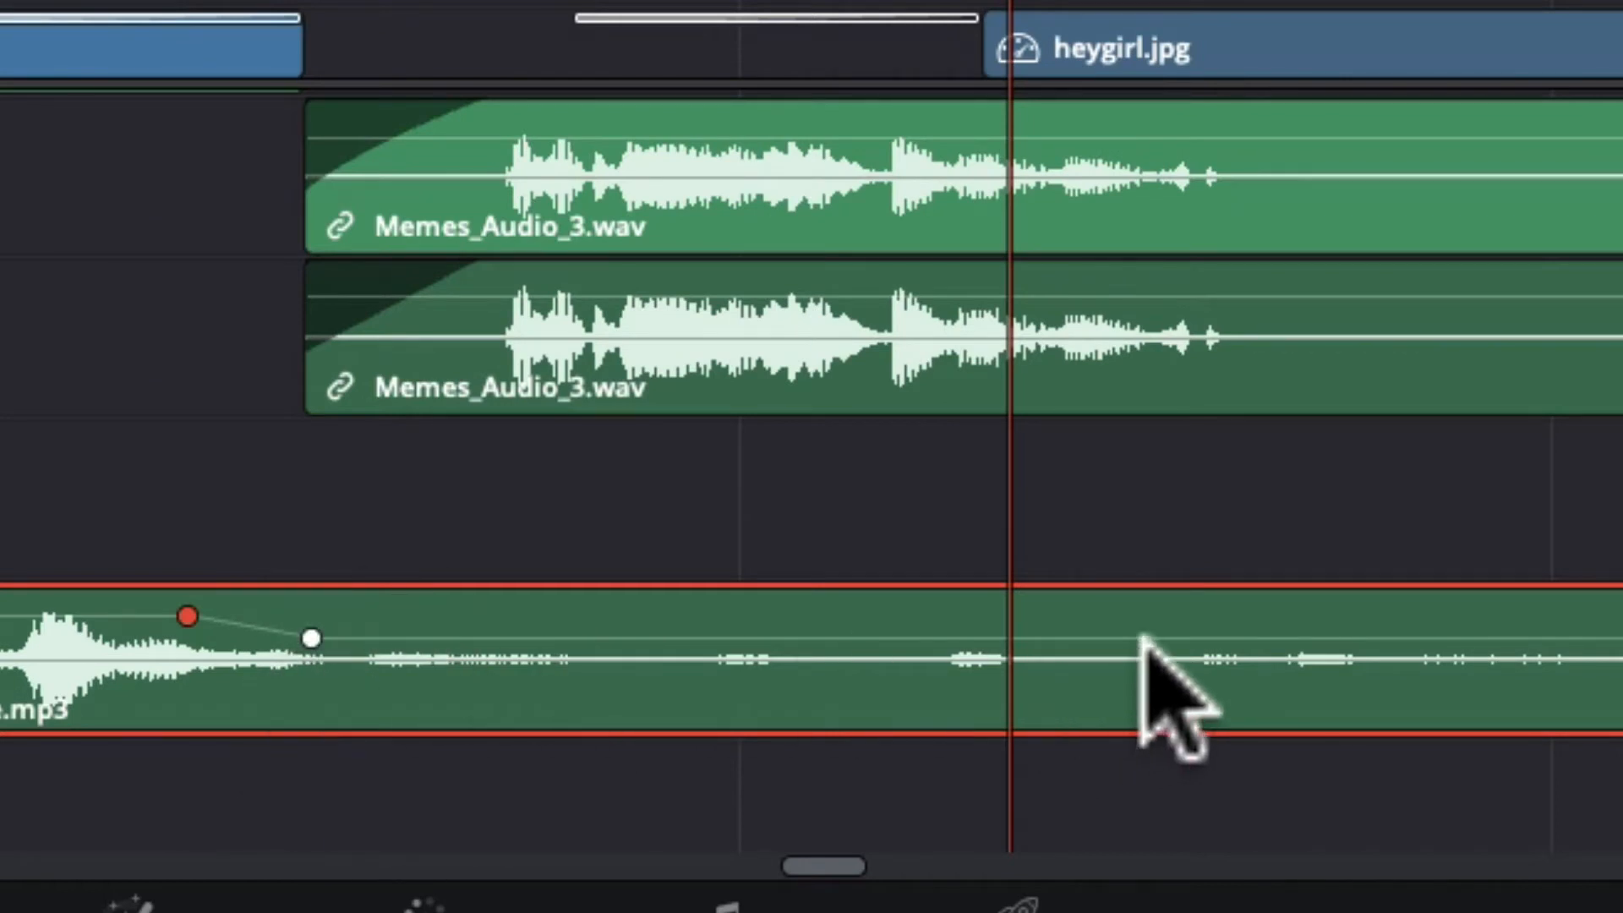
Add two more volume keyframes after the first narration phrase to bring the music back up, and slightly raise the ducked section between
{"action": "left_click", "coordinate": [1217, 637], "text": "alt"}
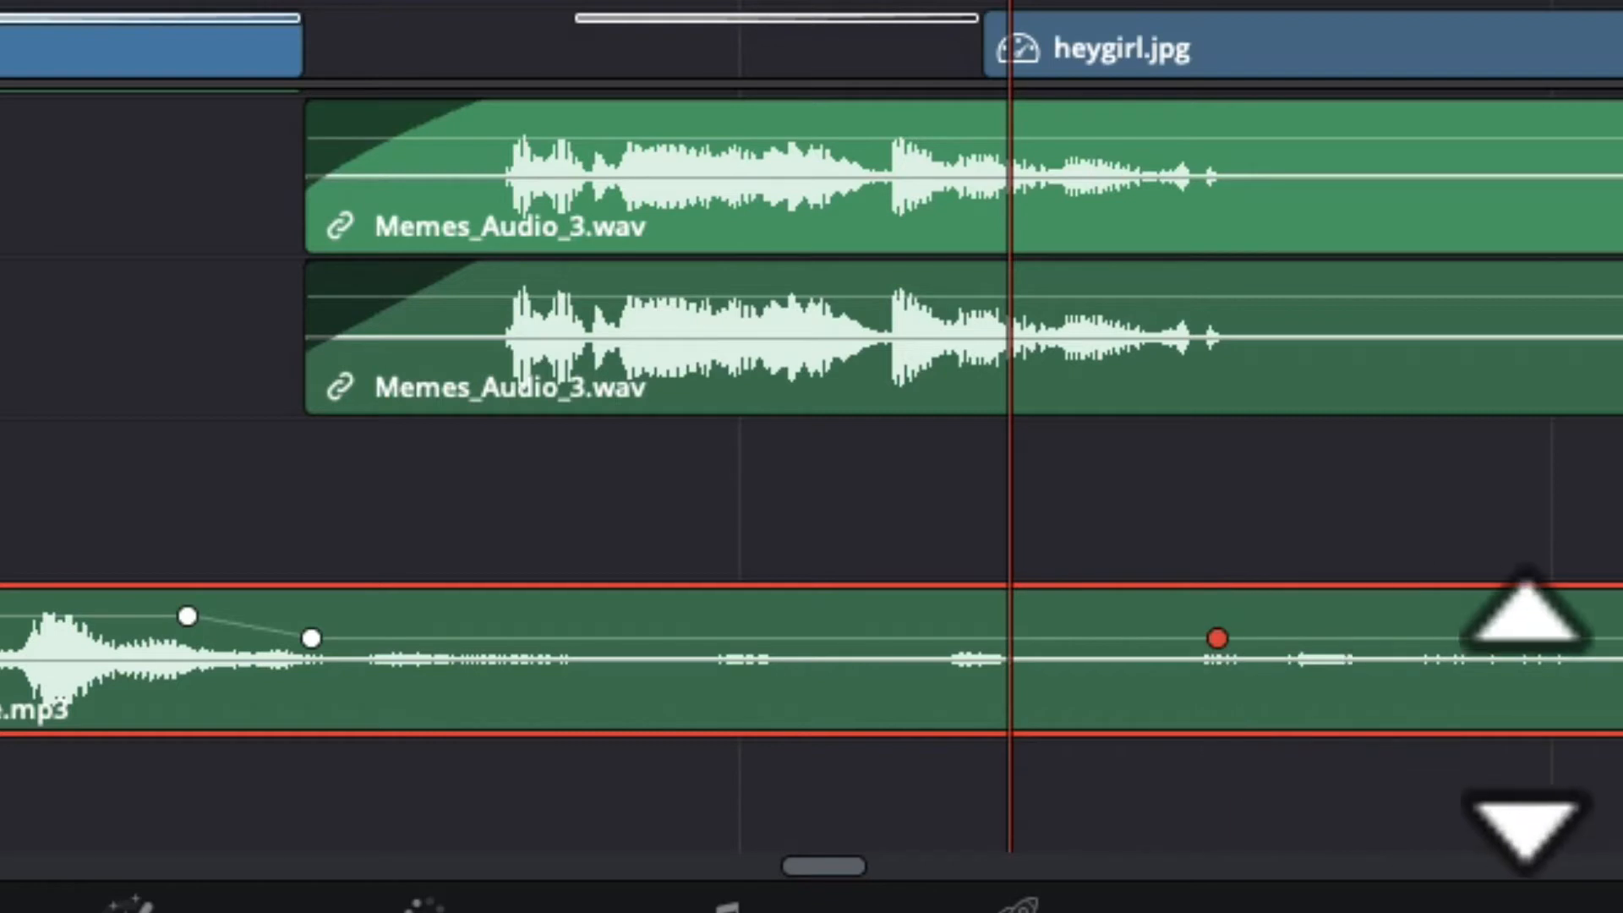
{"action": "left_click", "coordinate": [1323, 644]}
{"action": "left_click", "coordinate": [1311, 637], "text": "alt"}
{"action": "mouse_move", "coordinate": [1311, 637]}
{"action": "left_mouse_down"}
{"action": "mouse_move", "coordinate": [1294, 609]}
{"action": "mouse_move", "coordinate": [1299, 622]}
{"action": "left_mouse_up"}
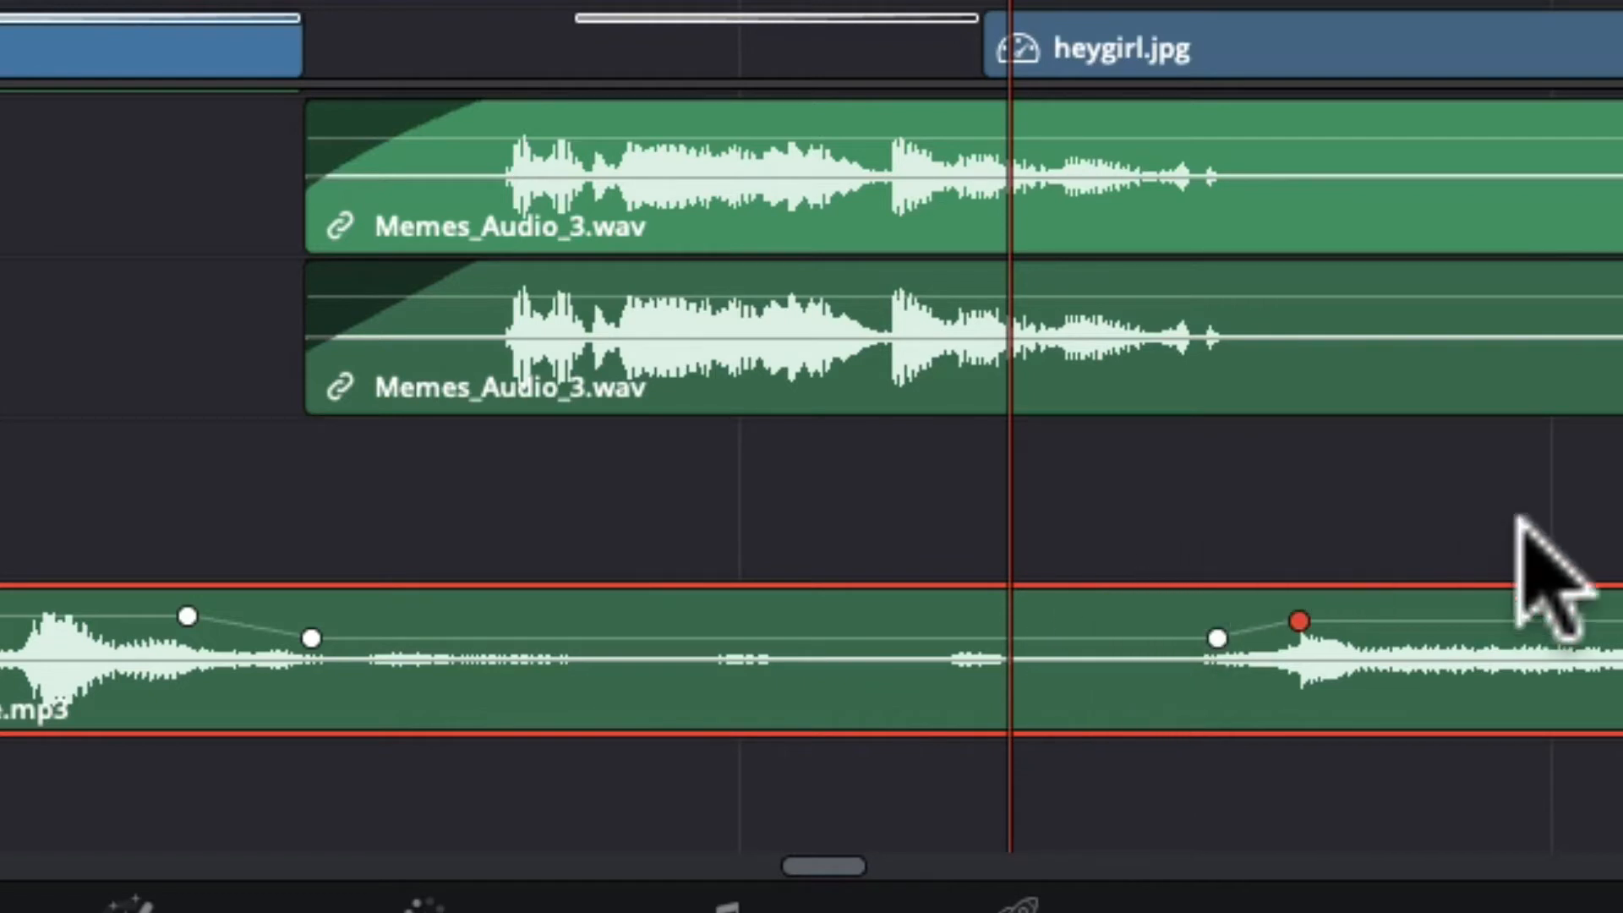
{"action": "left_click_drag", "start_coordinate": [1217, 638], "coordinate": [1205, 628]}
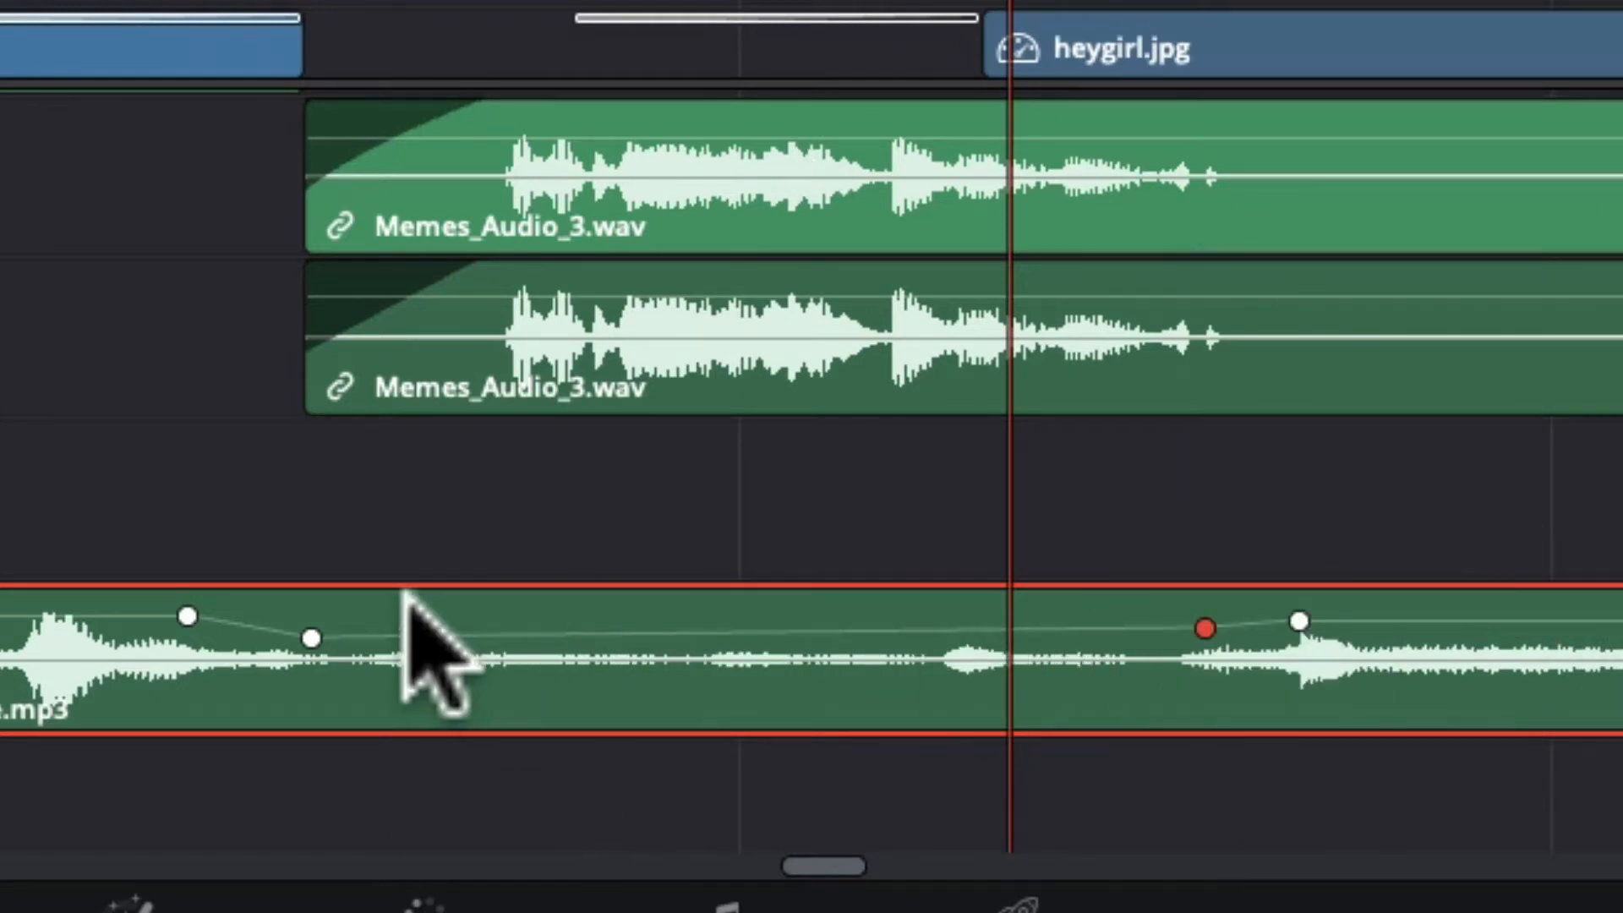
{"action": "left_click_drag", "start_coordinate": [311, 638], "coordinate": [312, 628]}
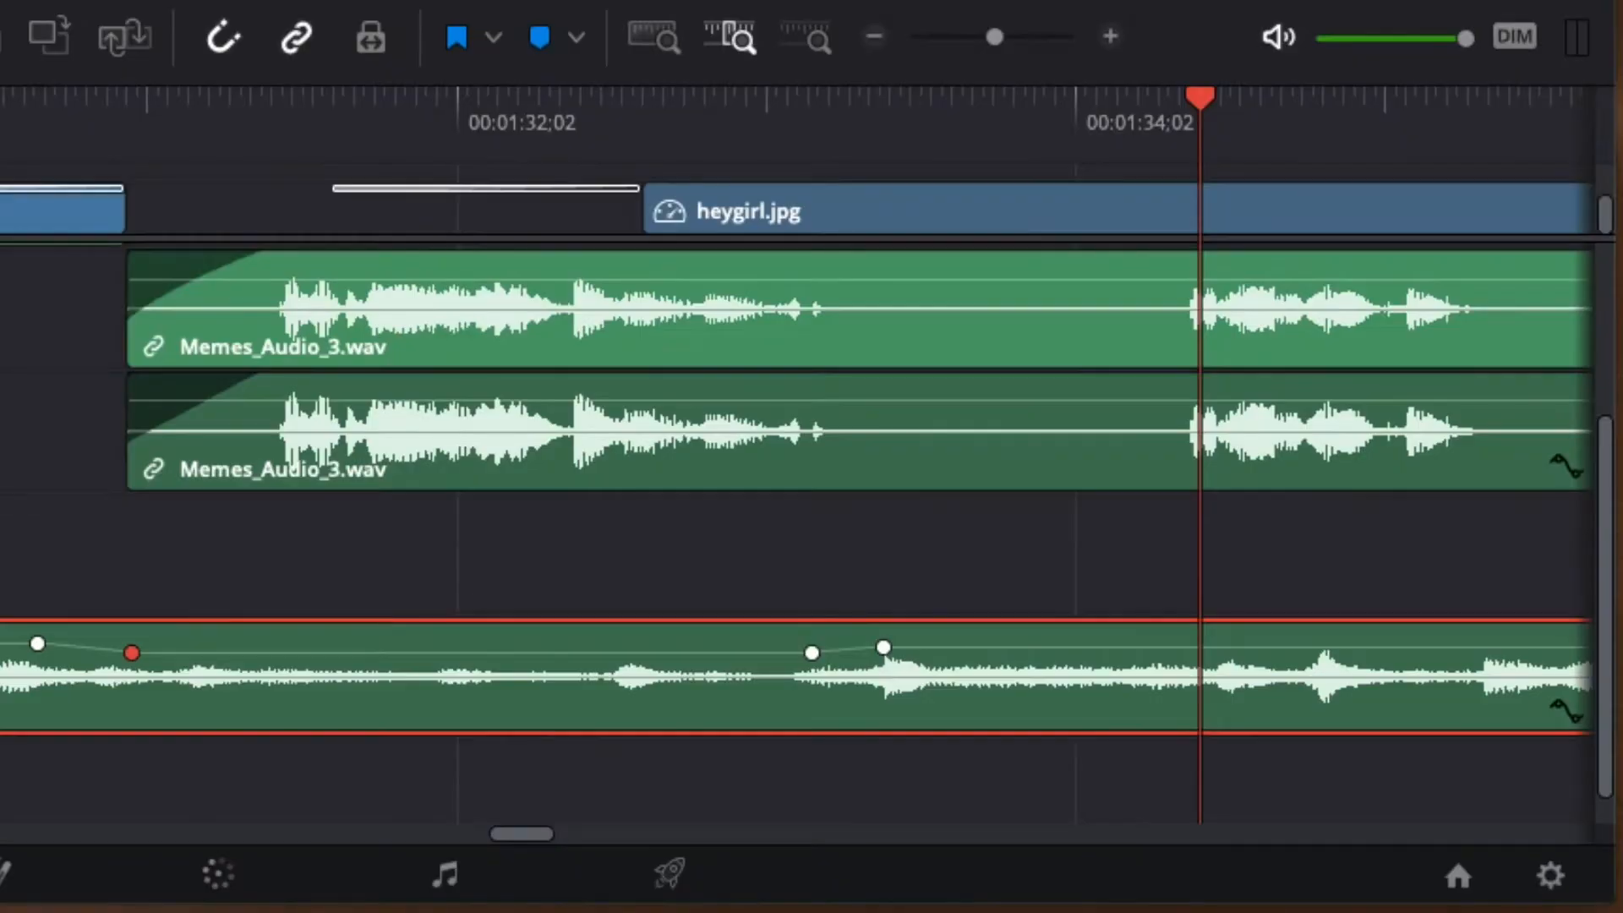
Play the timeline from about 54 seconds, lower the Main 1 fader to -2.1 and hide the mixer
{"action": "left_click", "coordinate": [938, 12]}
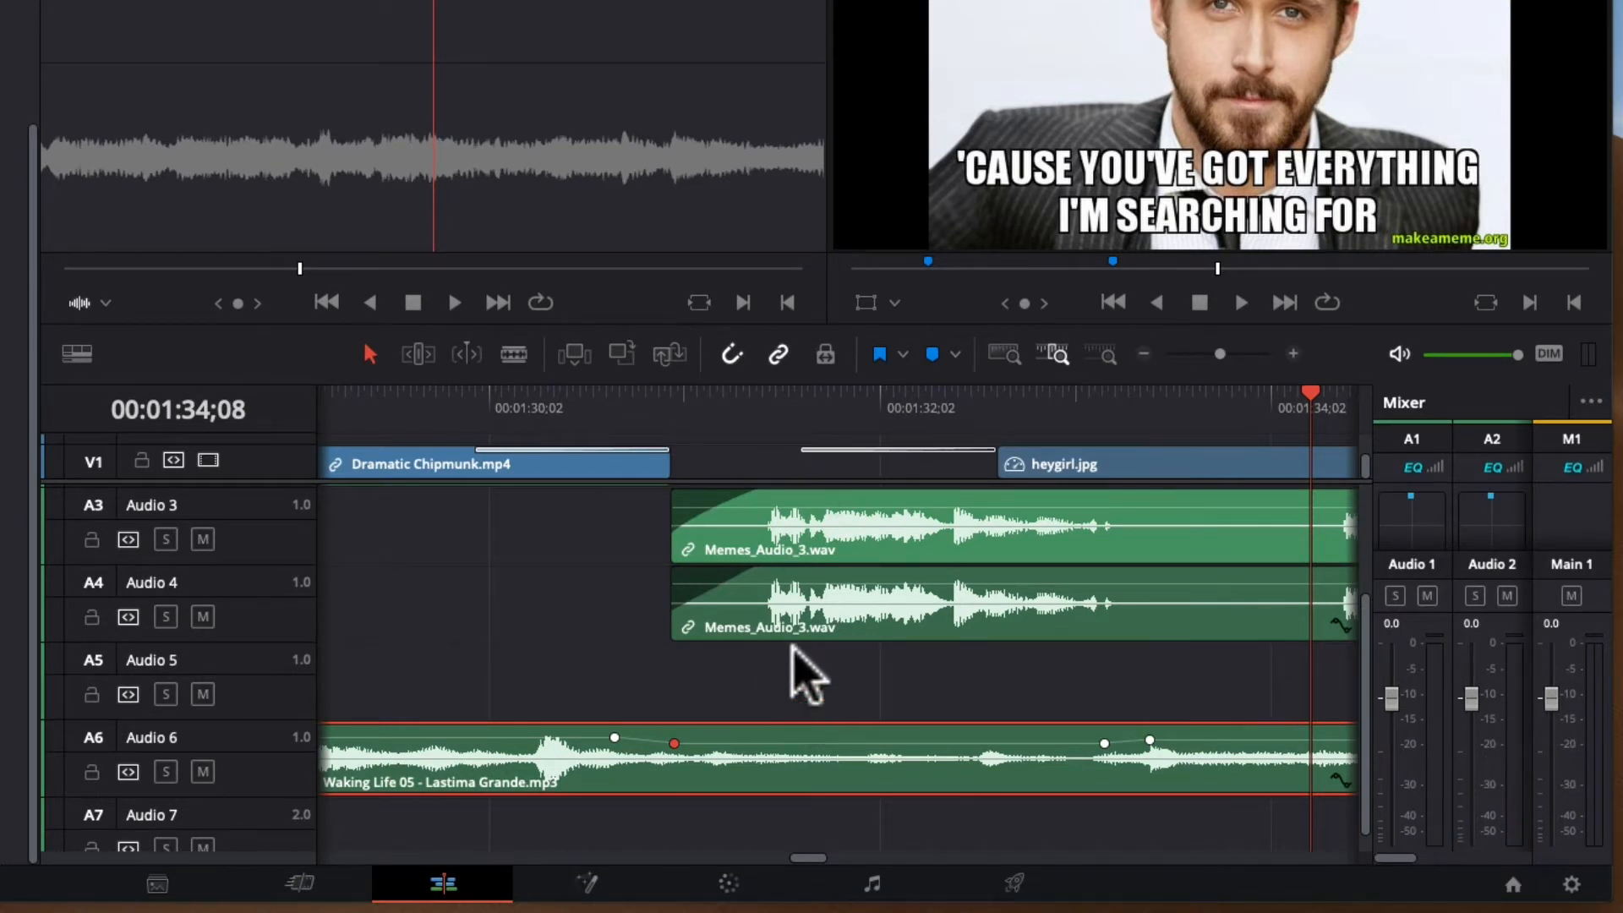
{"action": "left_click", "coordinate": [994, 351]}
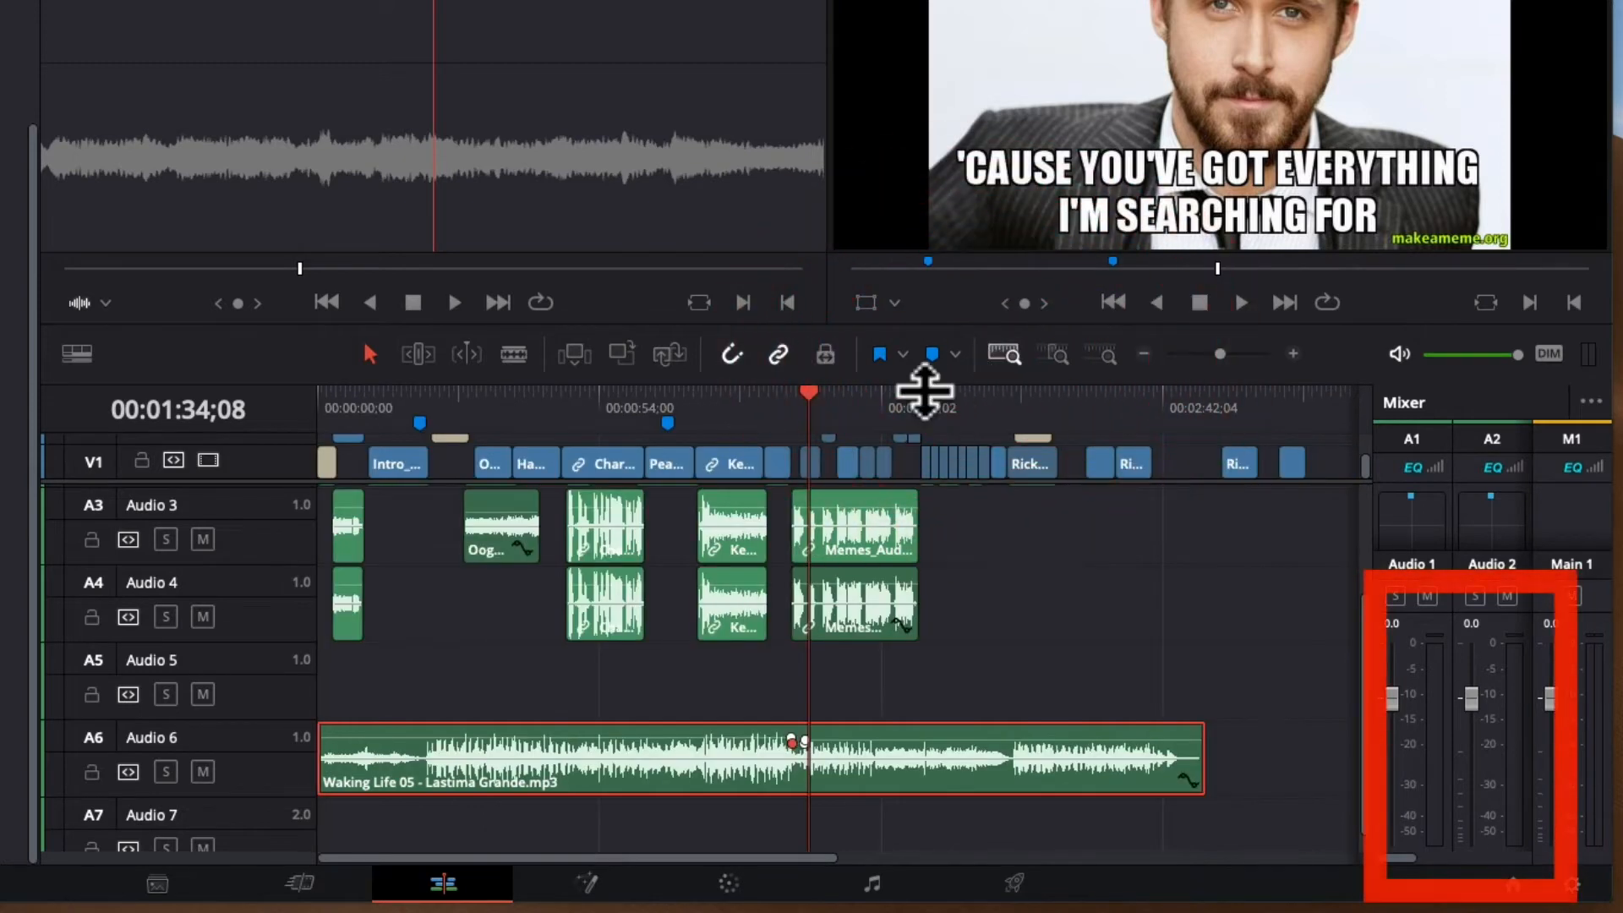
{"action": "left_click", "coordinate": [594, 399]}
{"action": "key", "text": "space"}
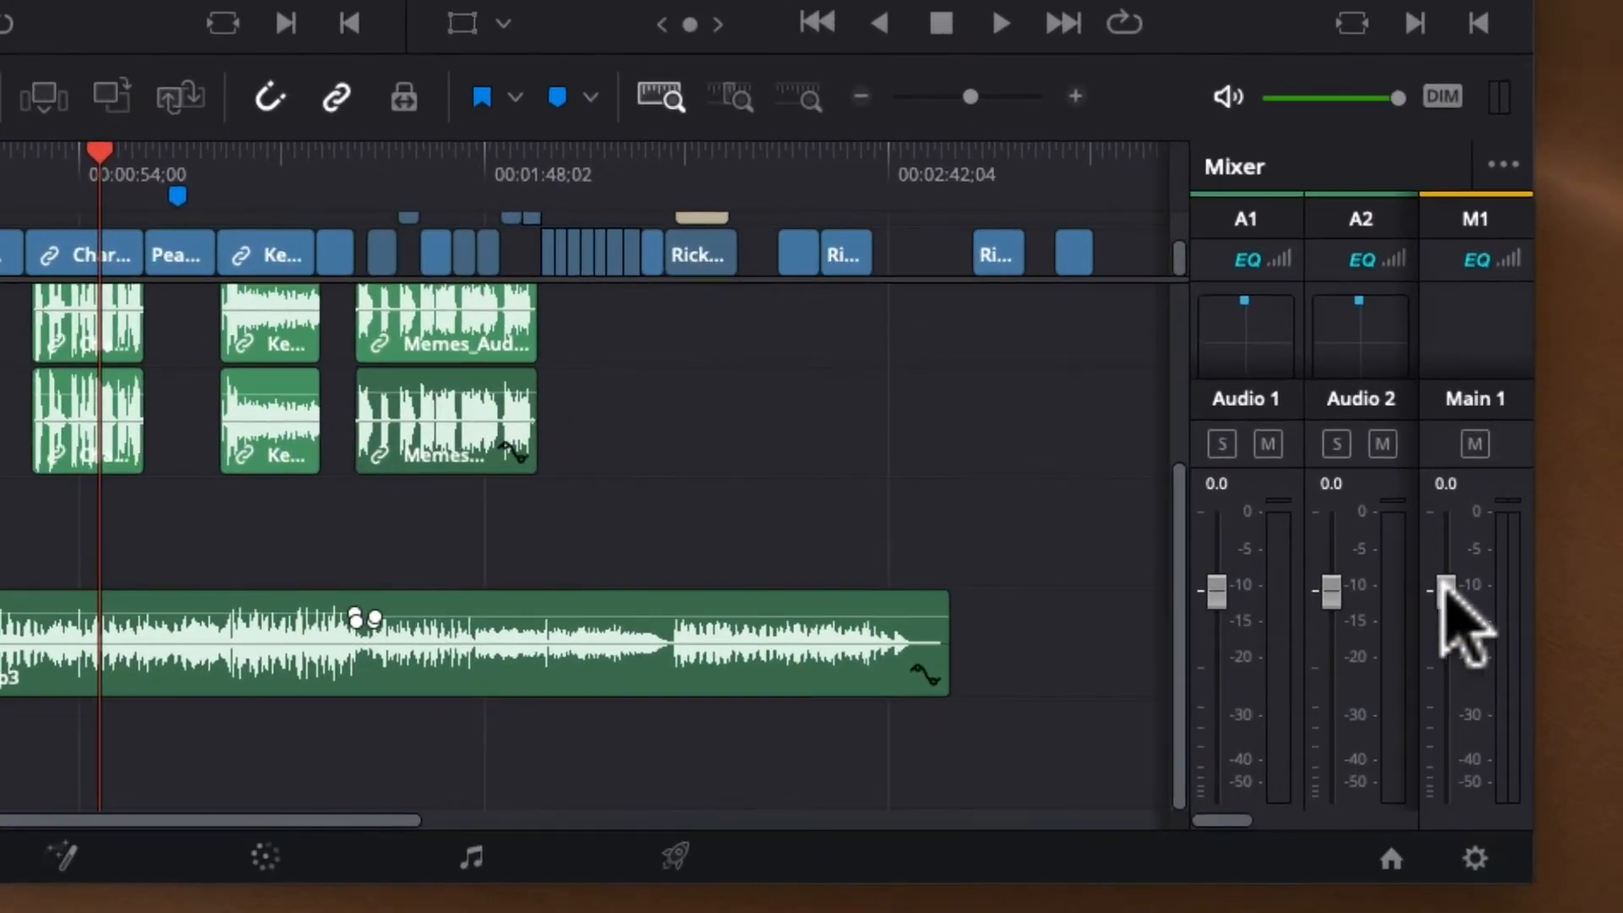
{"action": "left_click_drag", "start_coordinate": [1551, 696], "coordinate": [1548, 687]}
{"action": "left_click_drag", "start_coordinate": [1442, 577], "coordinate": [1442, 620]}
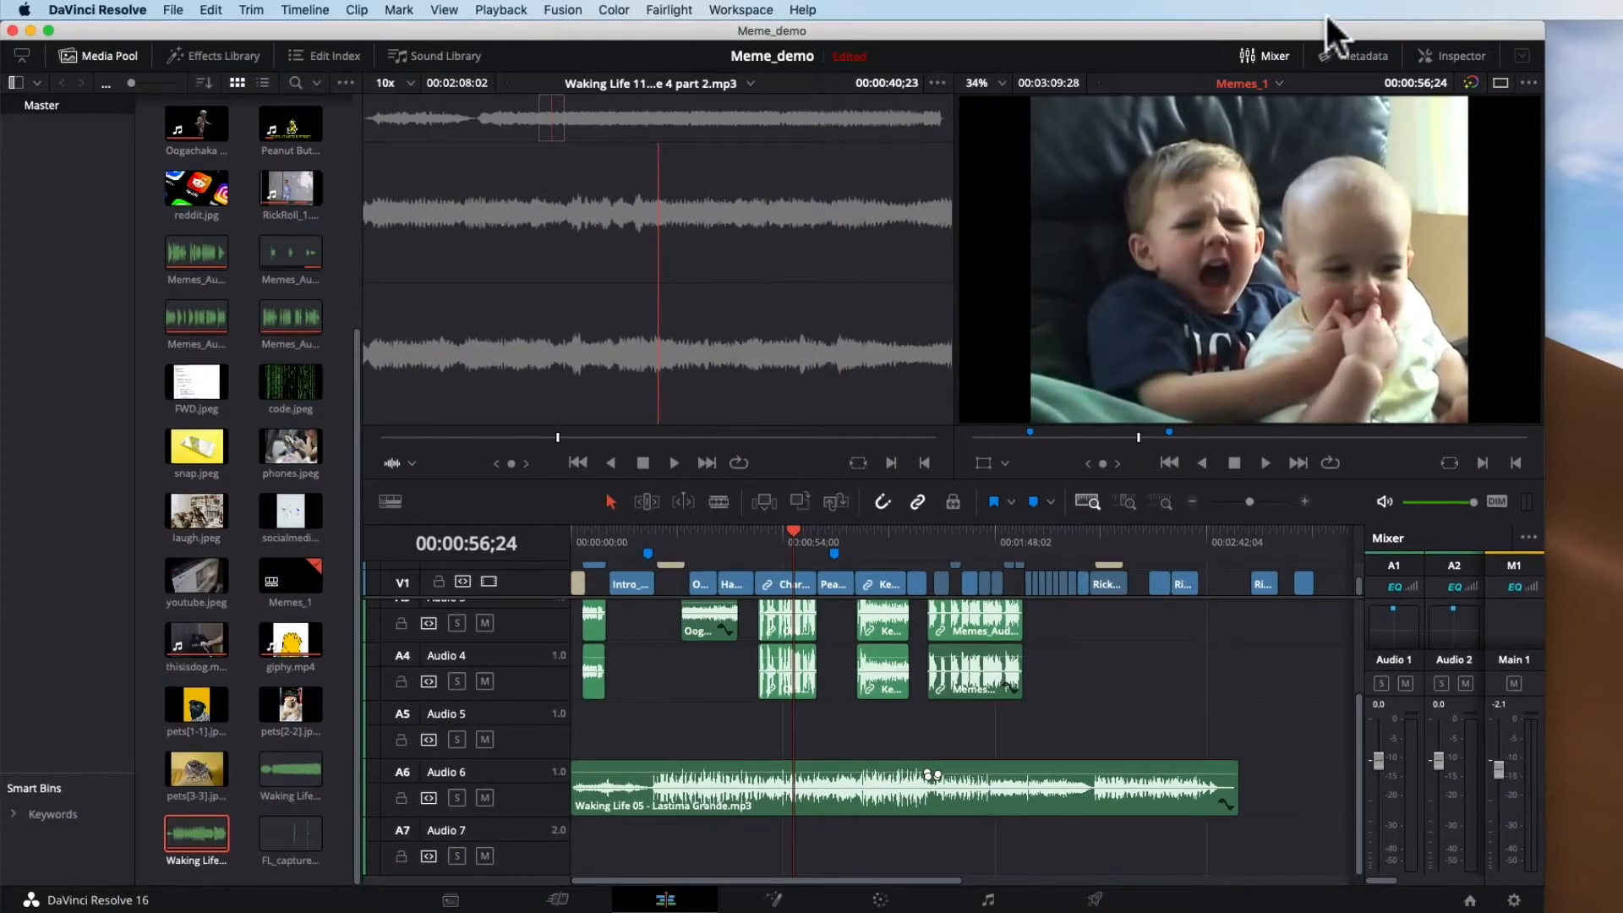
{"action": "left_click", "coordinate": [1255, 57]}
{"action": "left_click", "coordinate": [1339, 653]}
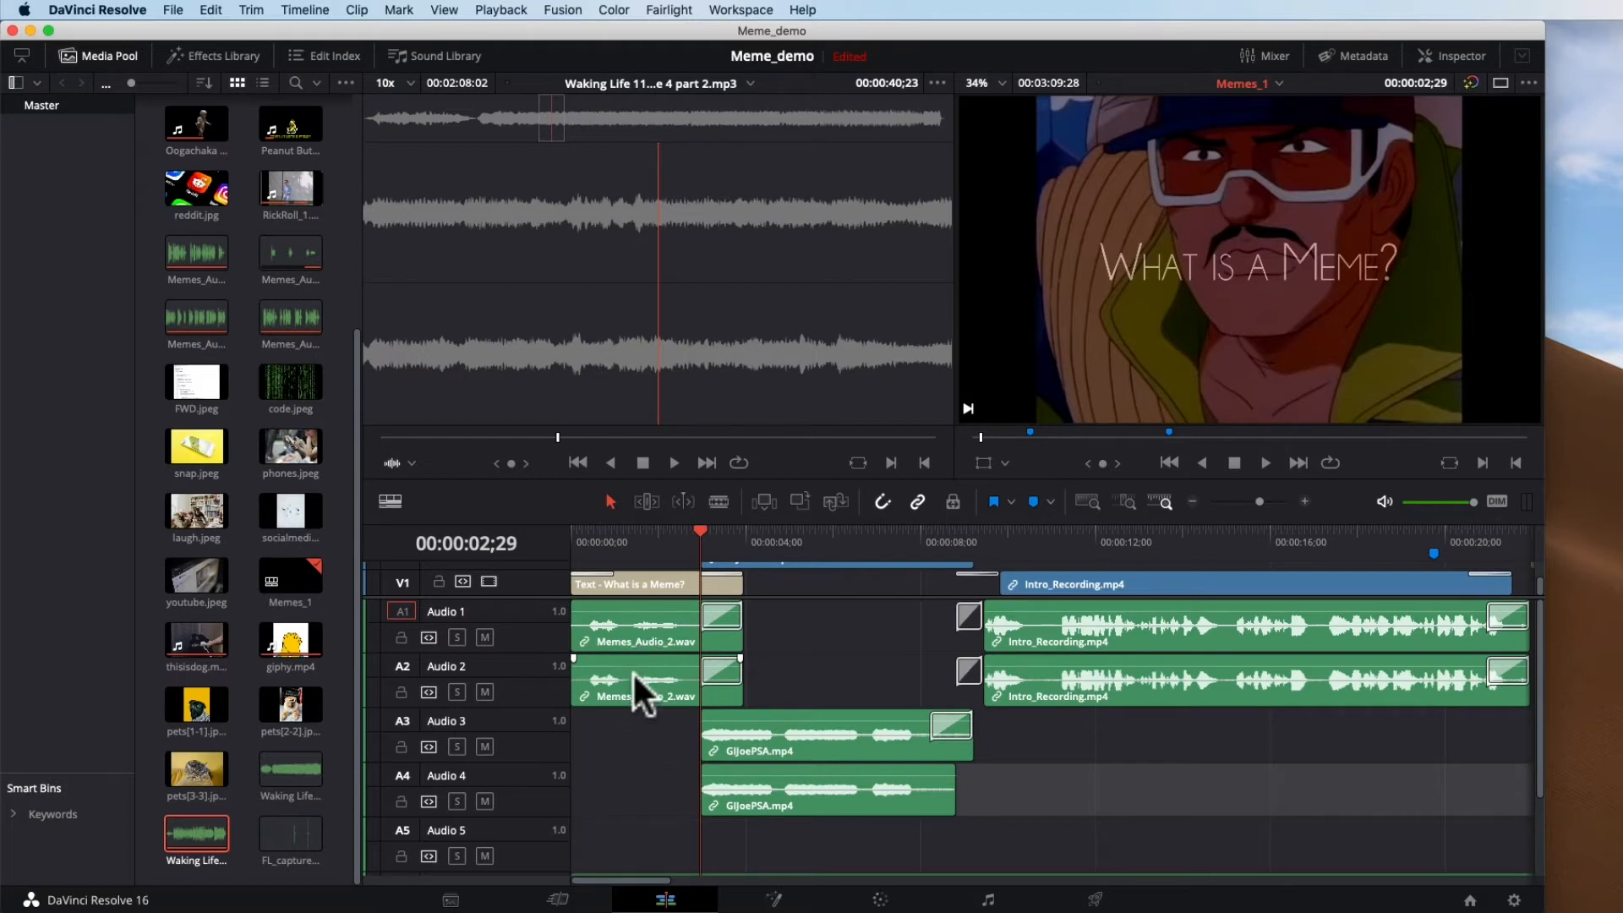
Examine the existing audio crossfades on the Memes_Audio_2.wav, Intro_Recording.mp4 and GIJoePSA.mp4 clips near the timeline's start
{"action": "left_click", "coordinate": [716, 626]}
{"action": "left_click", "coordinate": [928, 681]}
{"action": "left_click", "coordinate": [962, 673]}
{"action": "left_click", "coordinate": [716, 624]}
{"action": "left_click", "coordinate": [950, 727]}
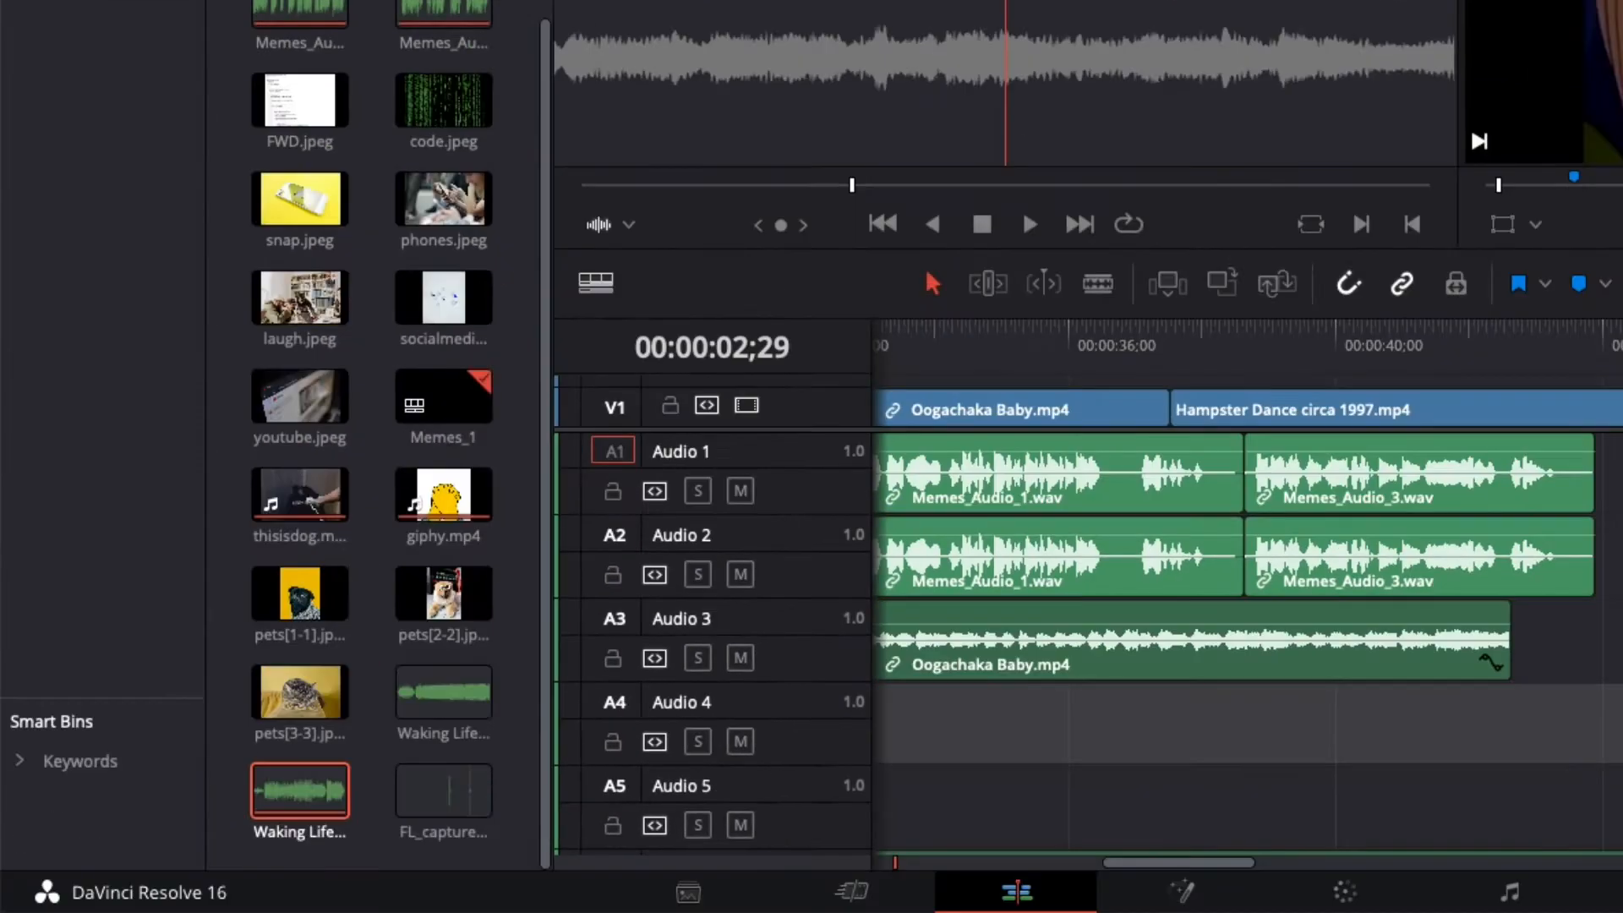
Show the audio transitions and add a Cross Fade 0 dB to the end of Memes_Audio_3.wav on audio track 2
{"action": "left_click", "coordinate": [596, 139]}
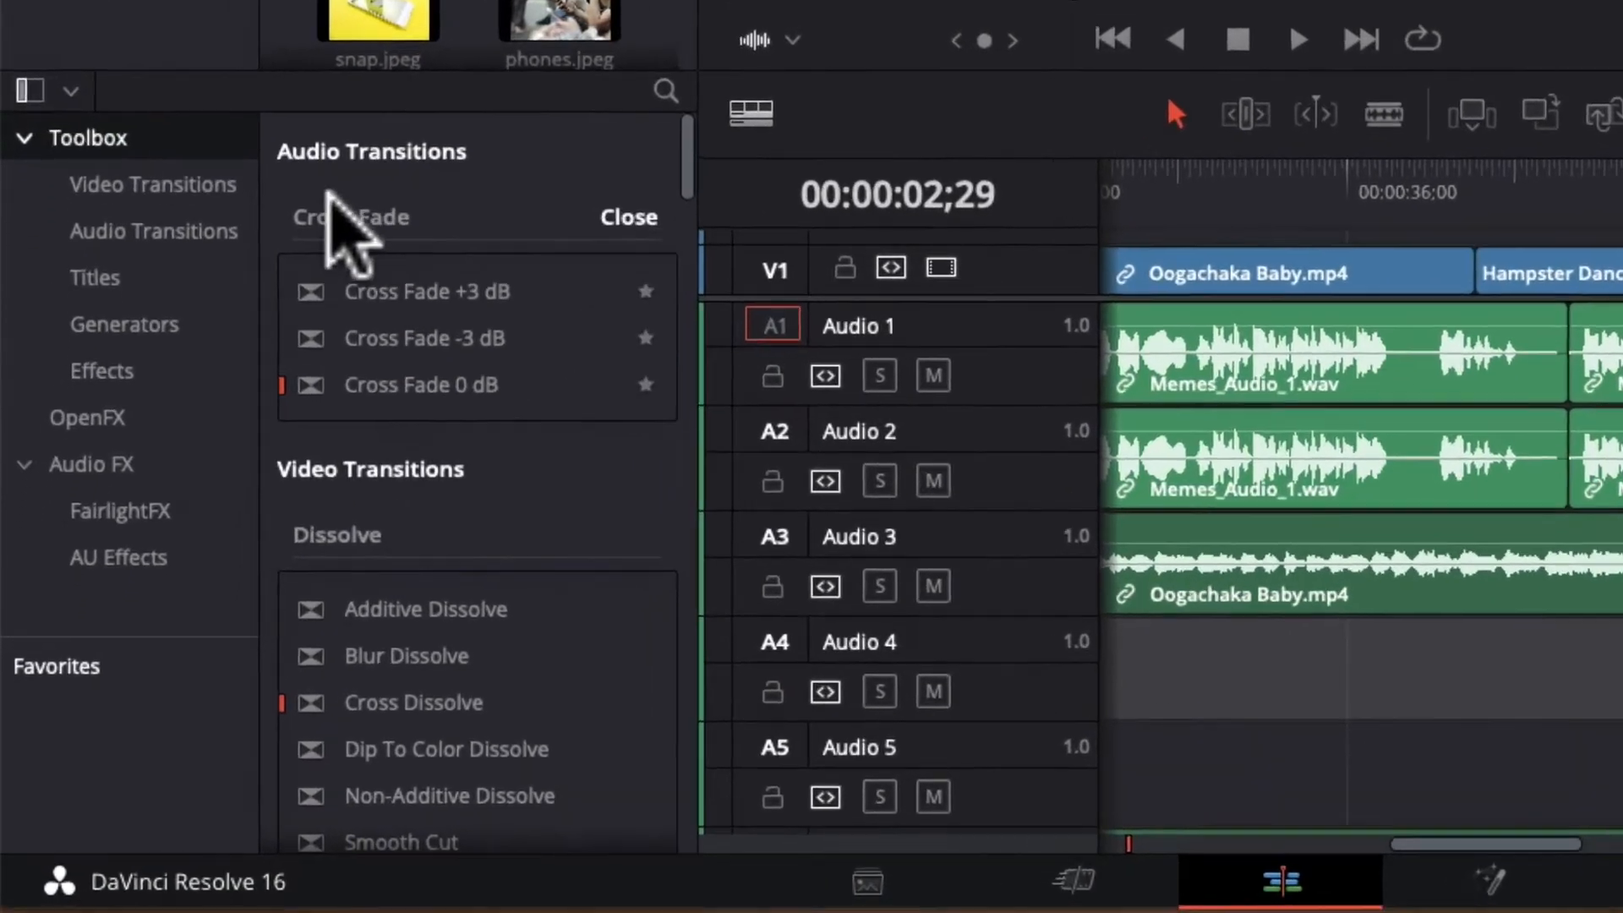
{"action": "left_click", "coordinate": [93, 218]}
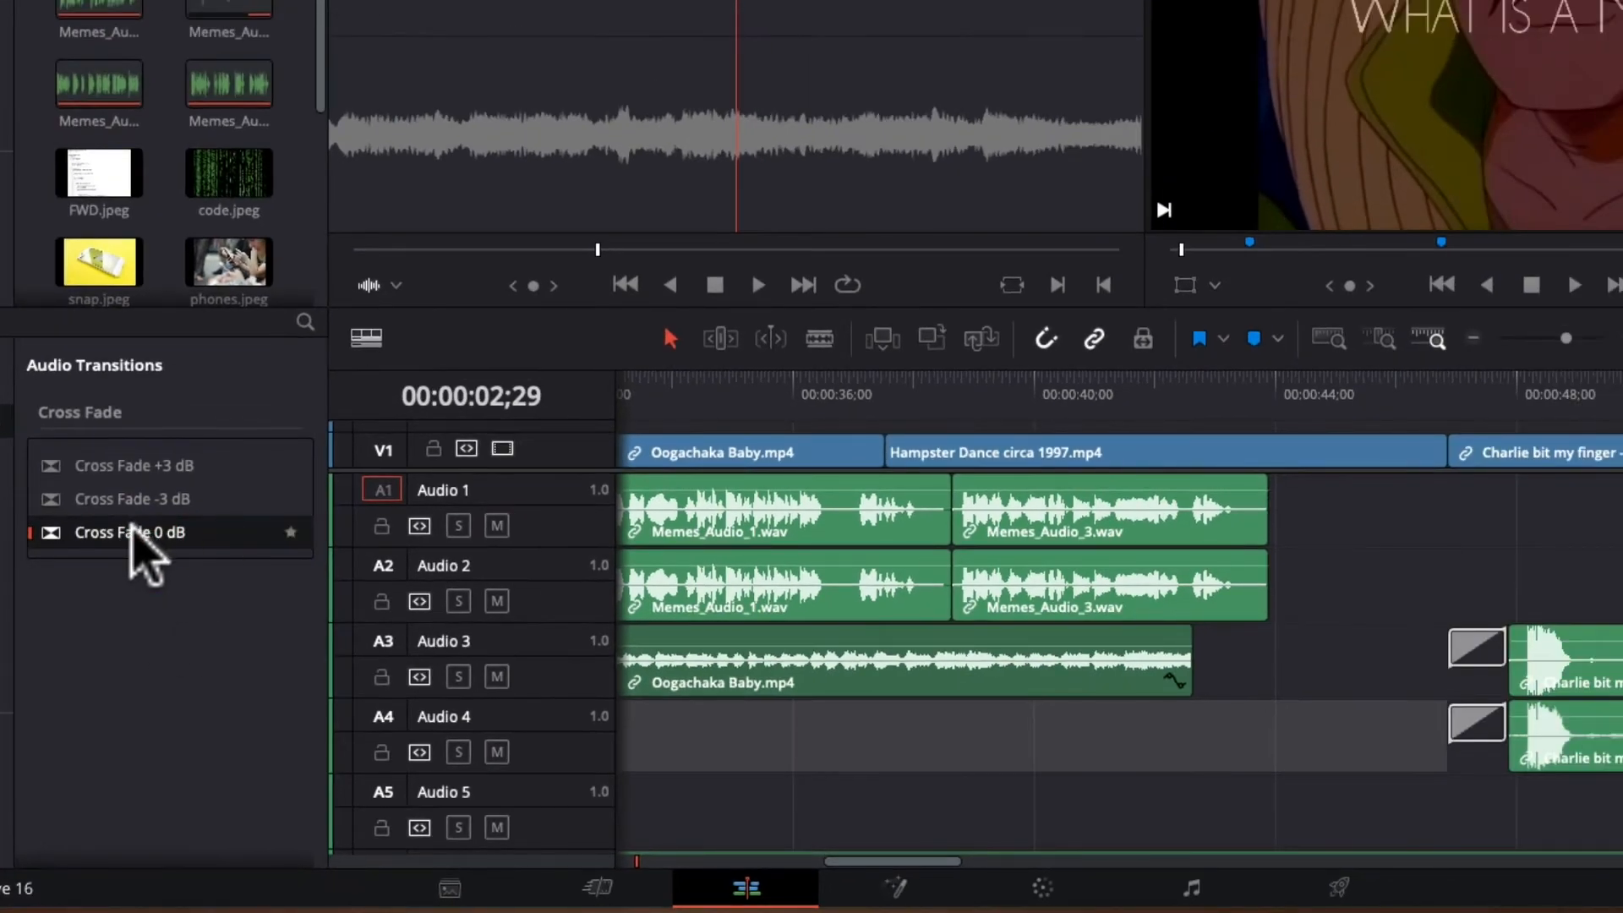
{"action": "left_click_drag", "start_coordinate": [88, 534], "coordinate": [1267, 623]}
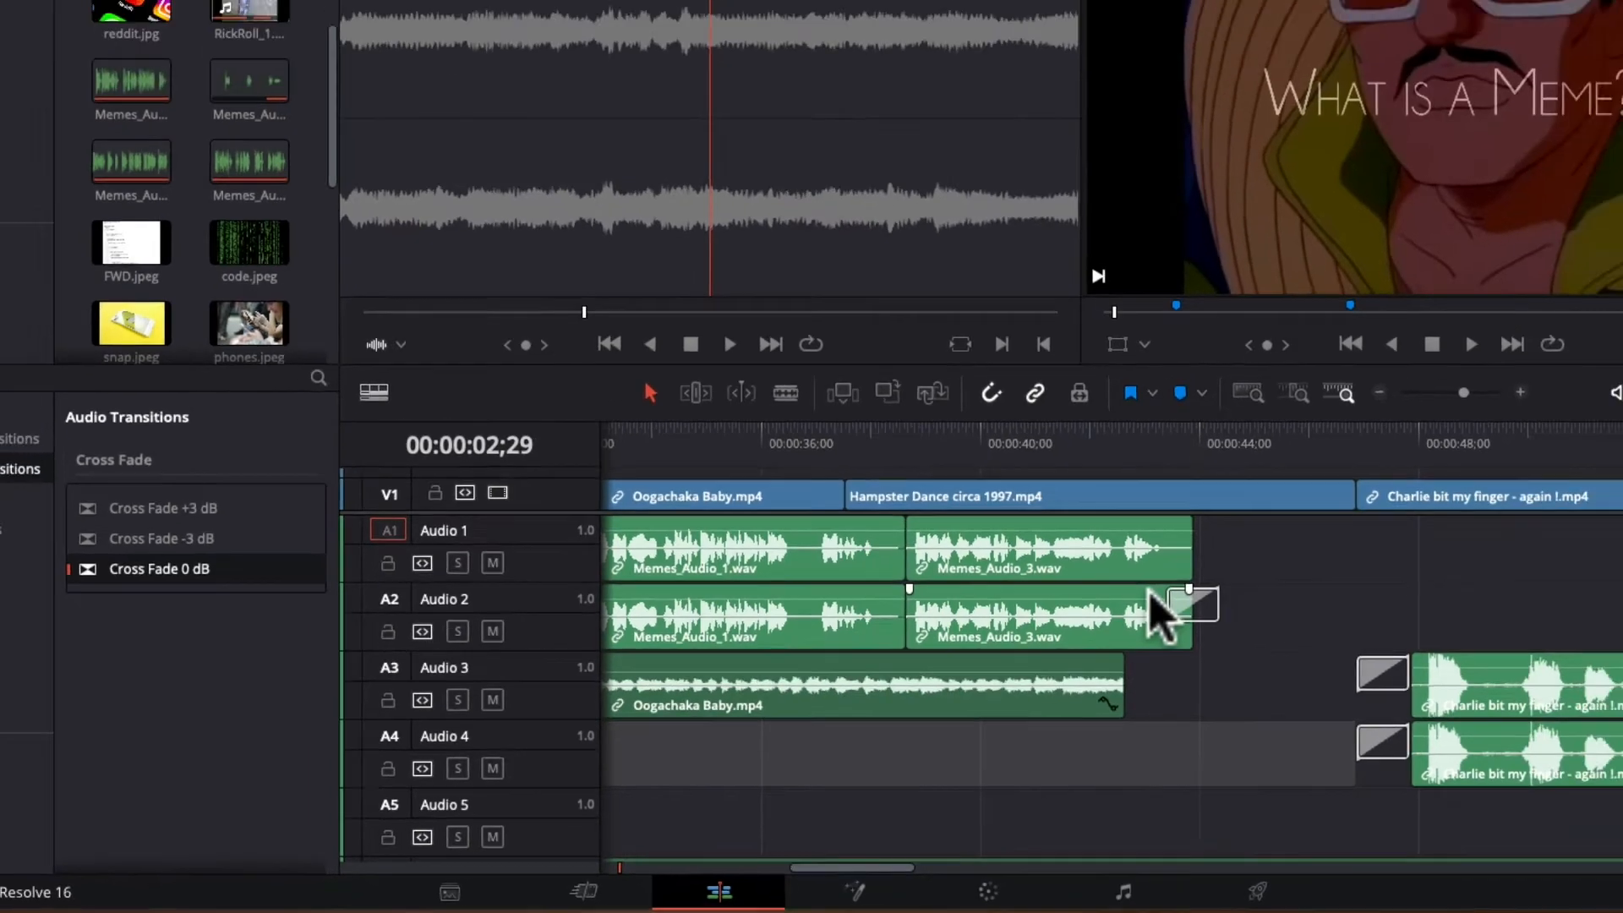
{"action": "left_click_drag", "start_coordinate": [764, 879], "coordinate": [744, 879]}
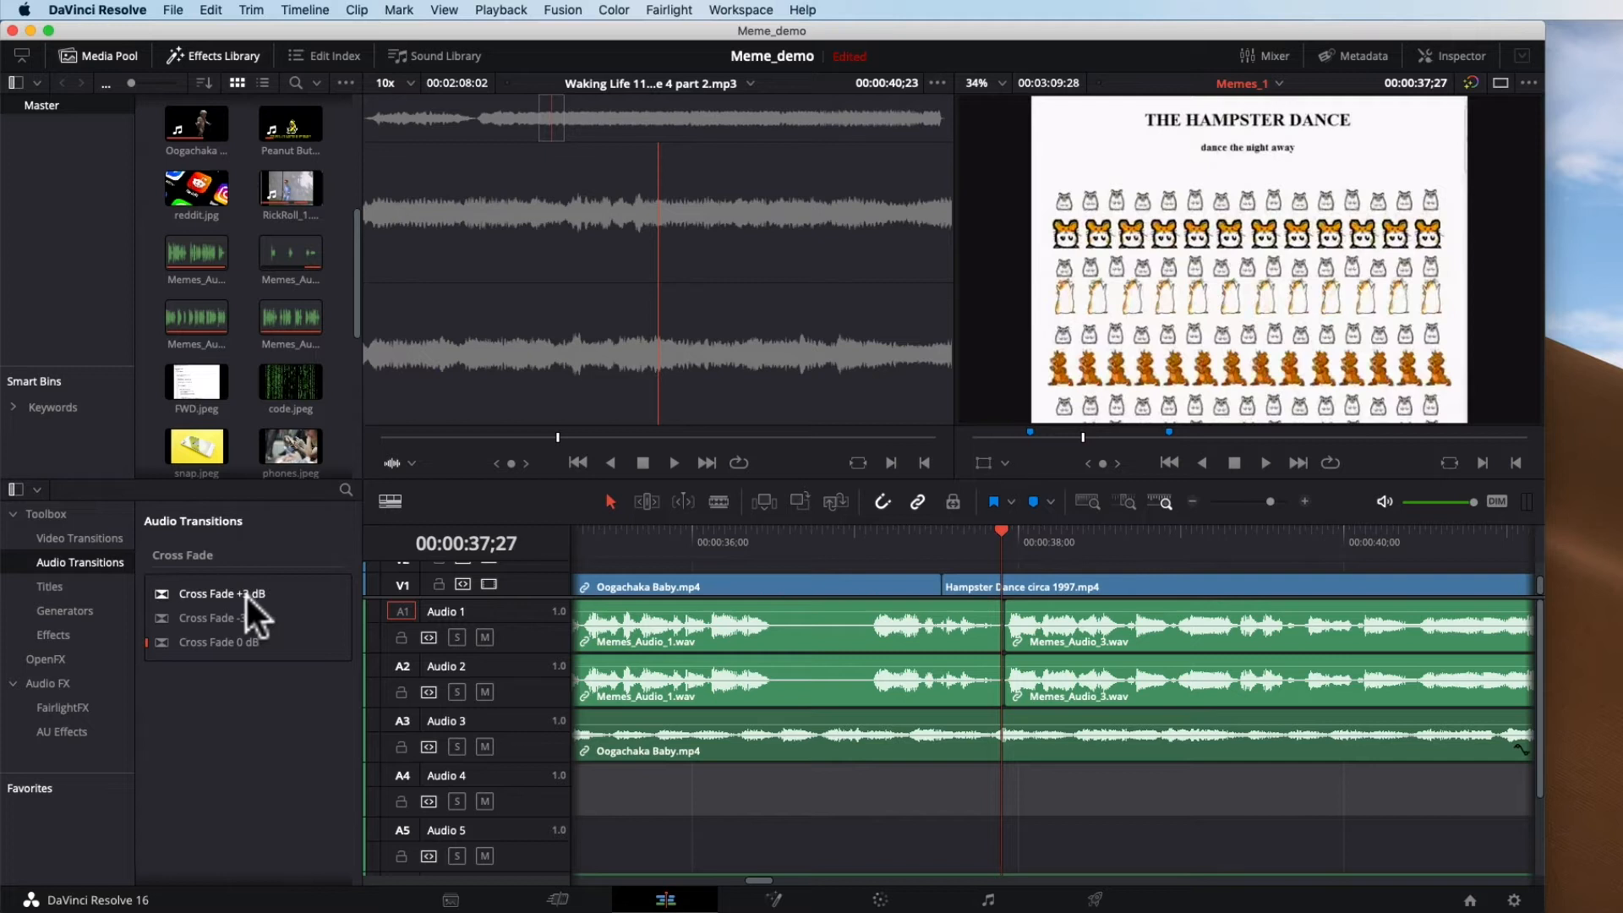
Add a Cross Fade 0 dB between Memes_Audio_1.wav and Memes_Audio_3.wav on audio tracks 1 and 2 and play back the cut
{"action": "left_click", "coordinate": [222, 648]}
{"action": "left_click_drag", "start_coordinate": [923, 671], "coordinate": [992, 668]}
{"action": "left_click_drag", "start_coordinate": [193, 648], "coordinate": [805, 646]}
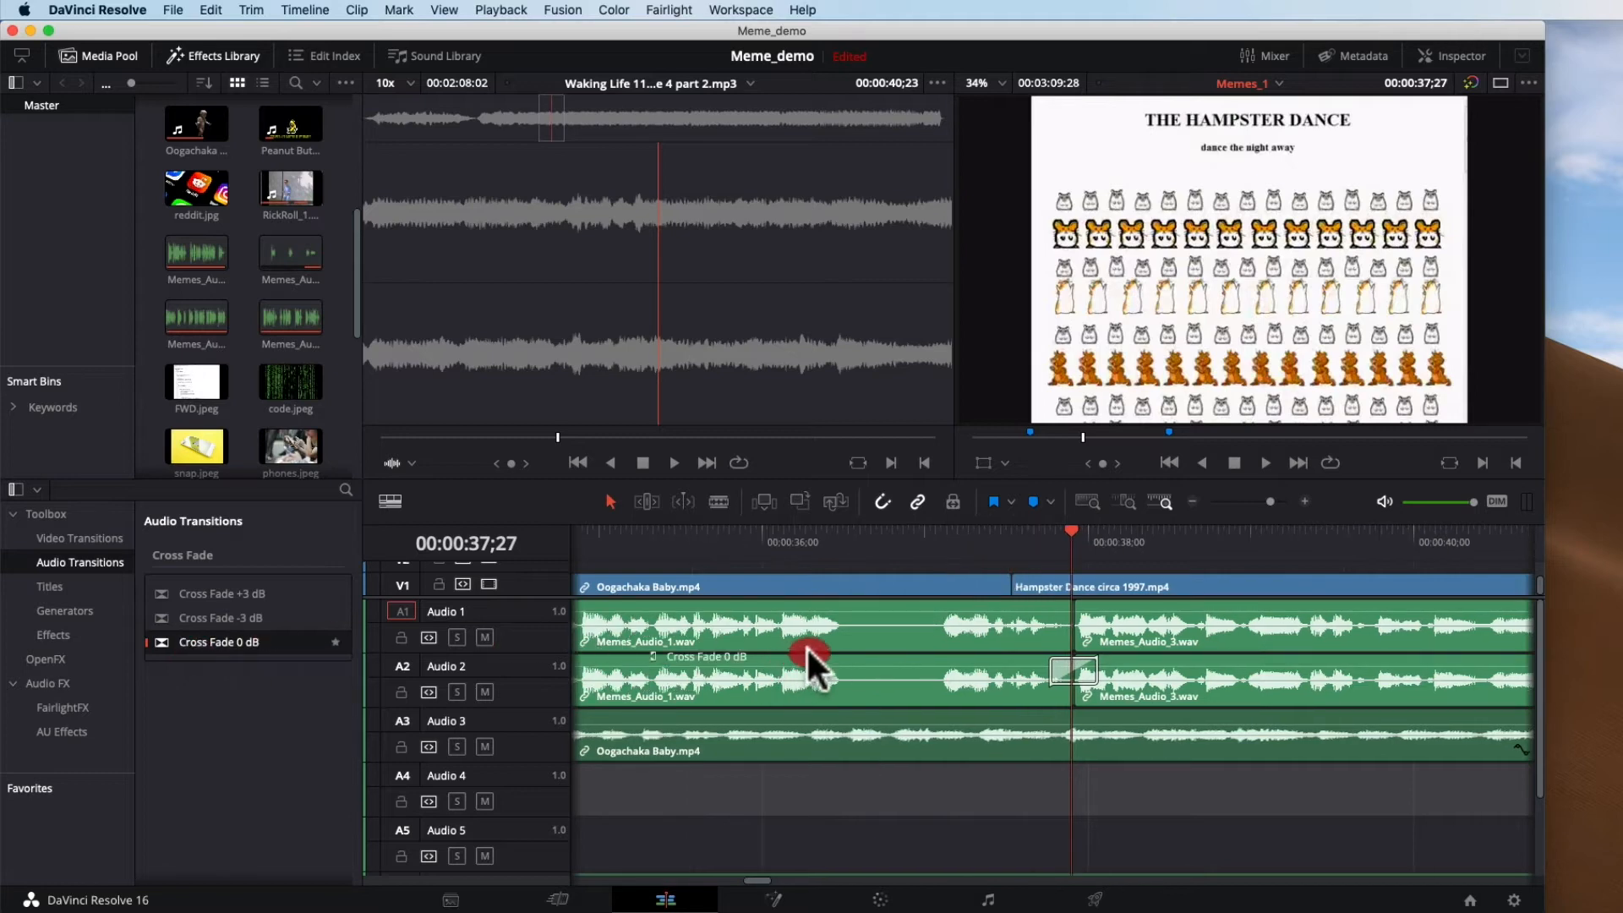
{"action": "left_click_drag", "start_coordinate": [1065, 627], "coordinate": [1065, 626]}
{"action": "left_click", "coordinate": [1082, 814]}
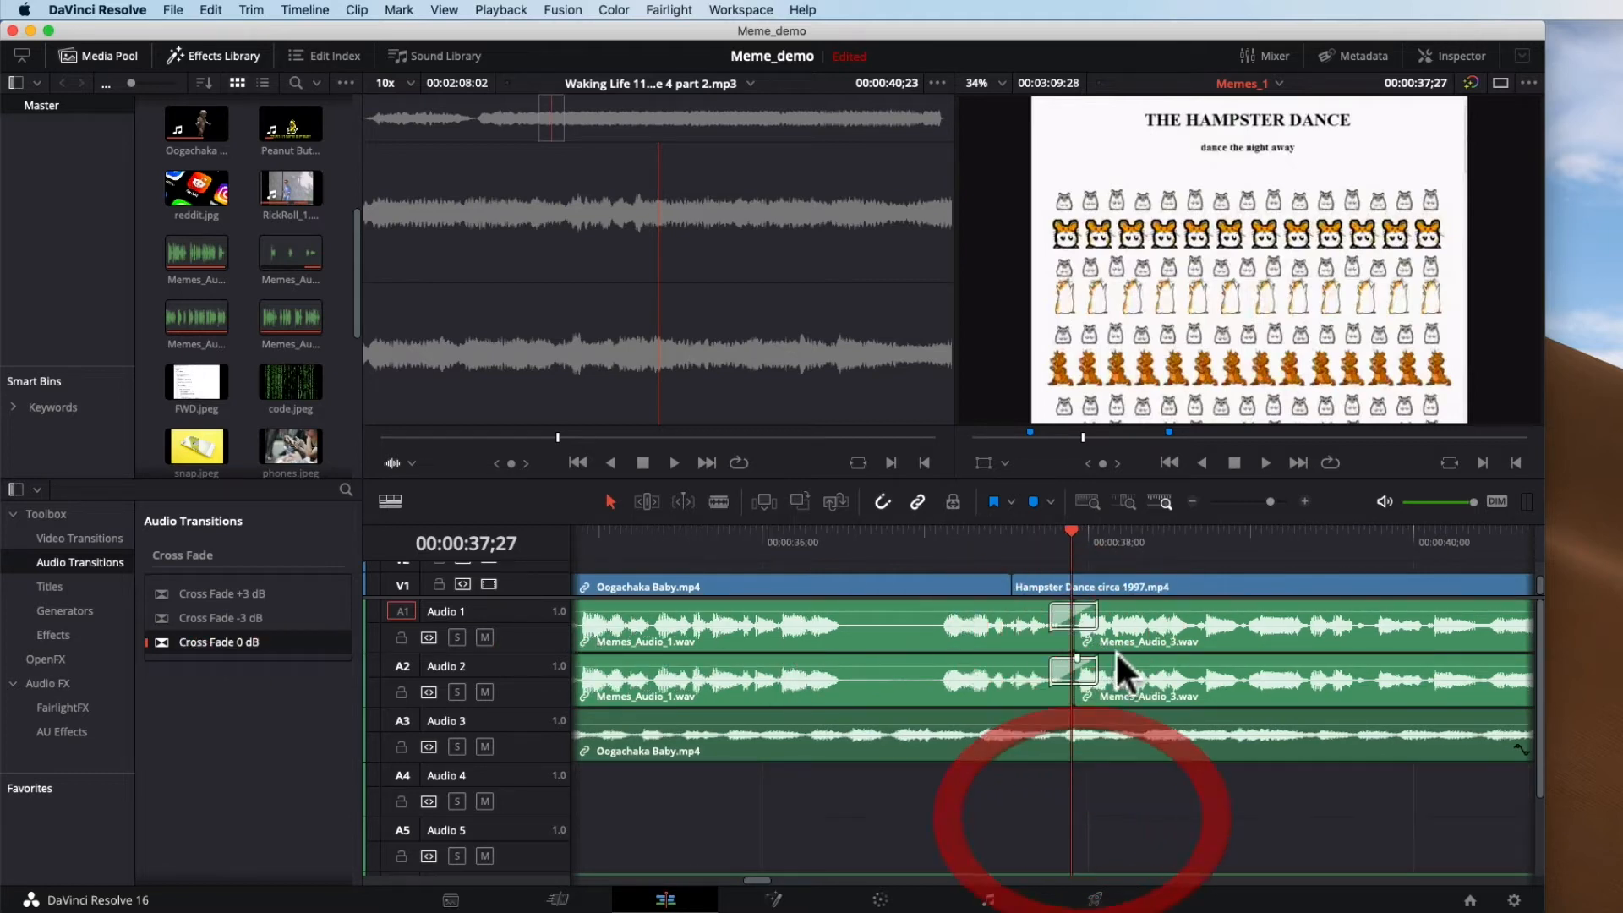
{"action": "left_click", "coordinate": [1046, 536]}
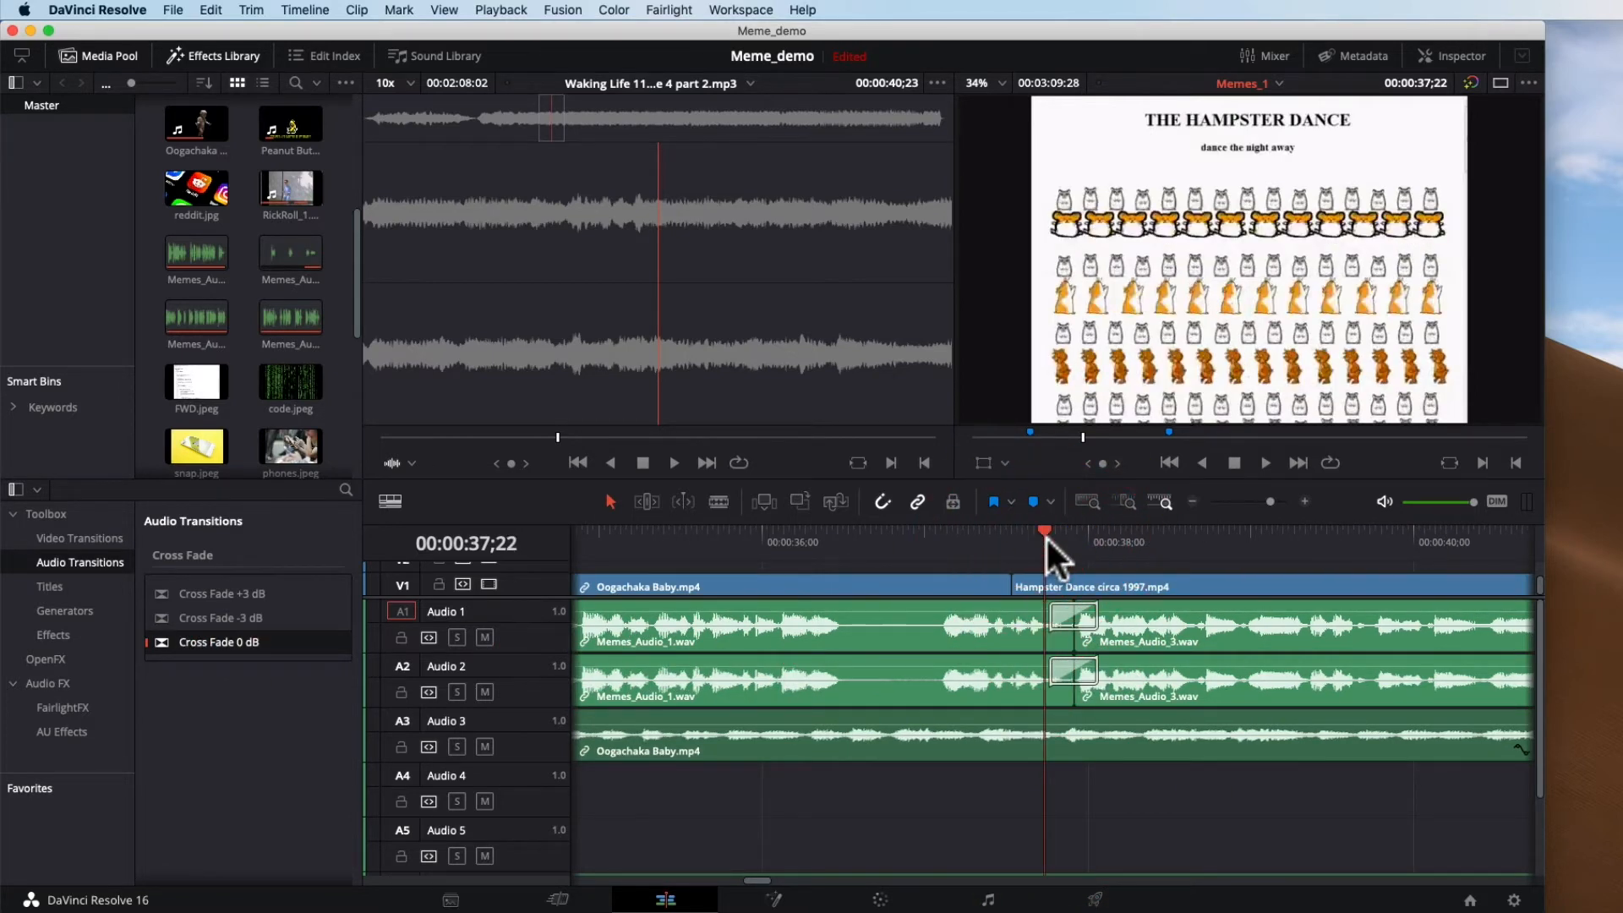
{"action": "key", "text": "space"}
{"action": "left_click", "coordinate": [946, 536]}
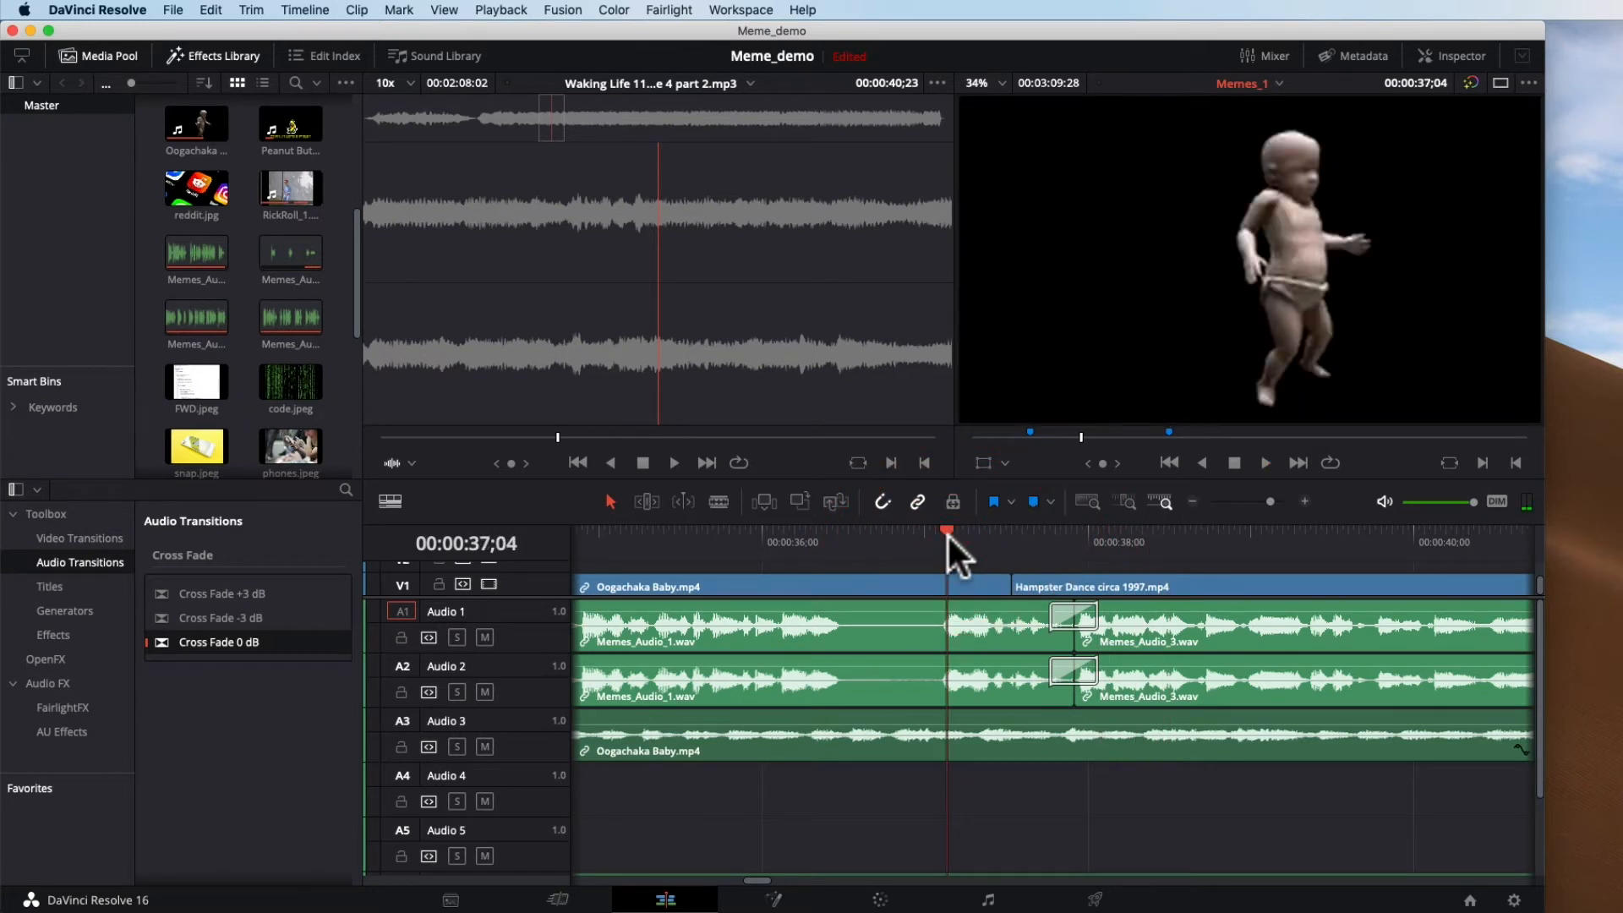
Cut a section about 1.5 seconds long out of the audio track 6 music, starting at 00:00:37;04, and delete it
{"action": "scroll", "coordinate": [1023, 845], "scroll_direction": "down", "scroll_amount": 2}
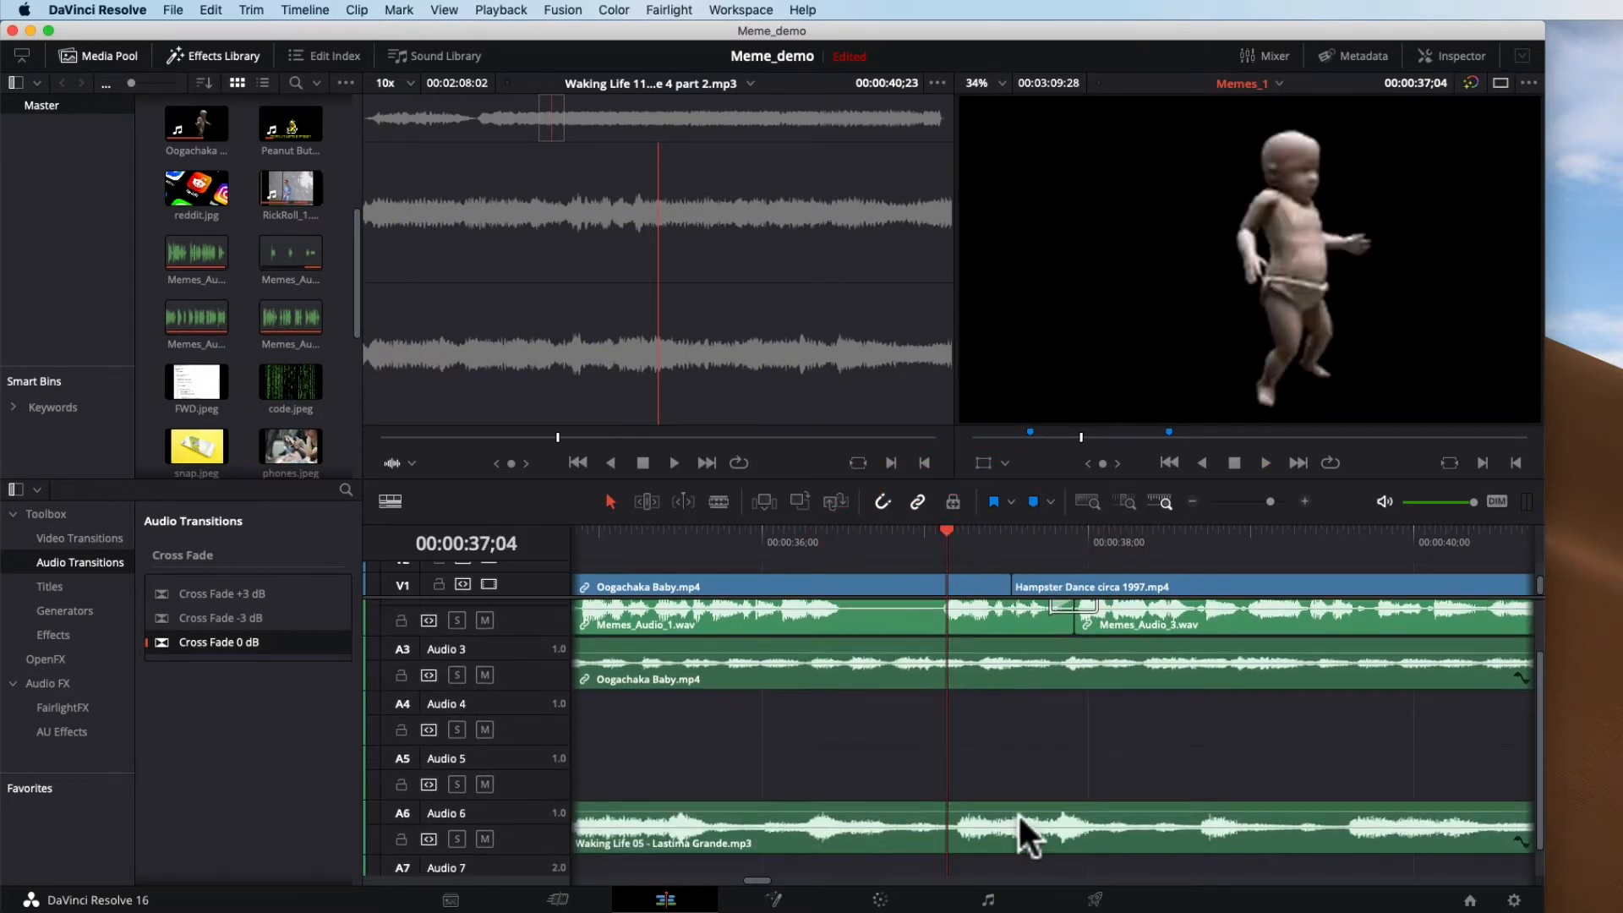
{"action": "left_click", "coordinate": [955, 824]}
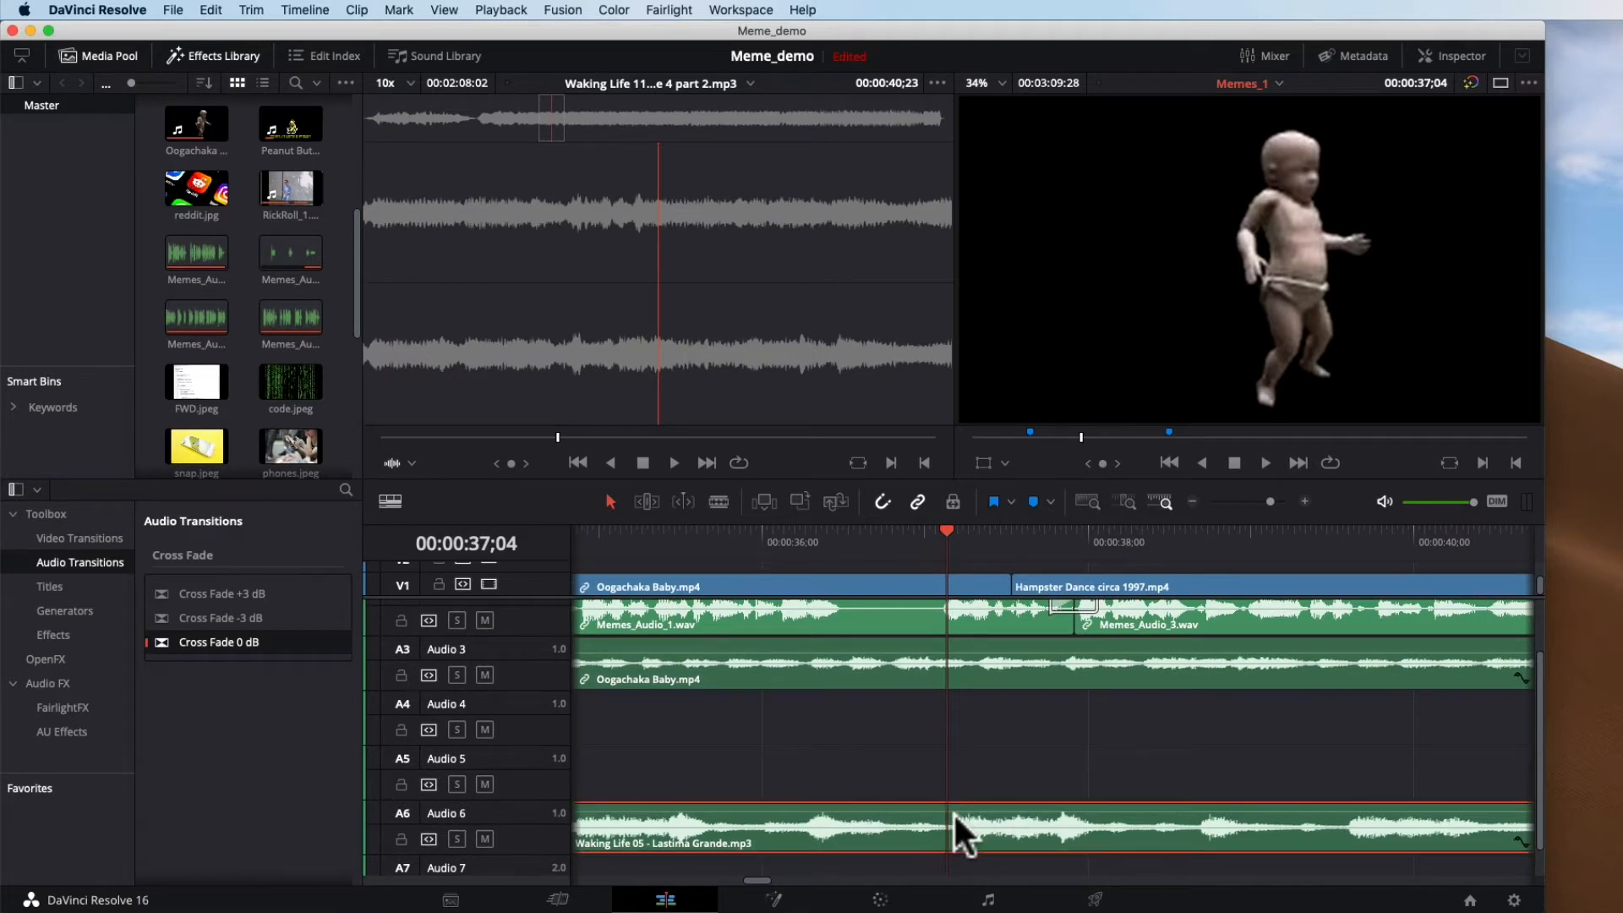
{"action": "left_click", "coordinate": [718, 501]}
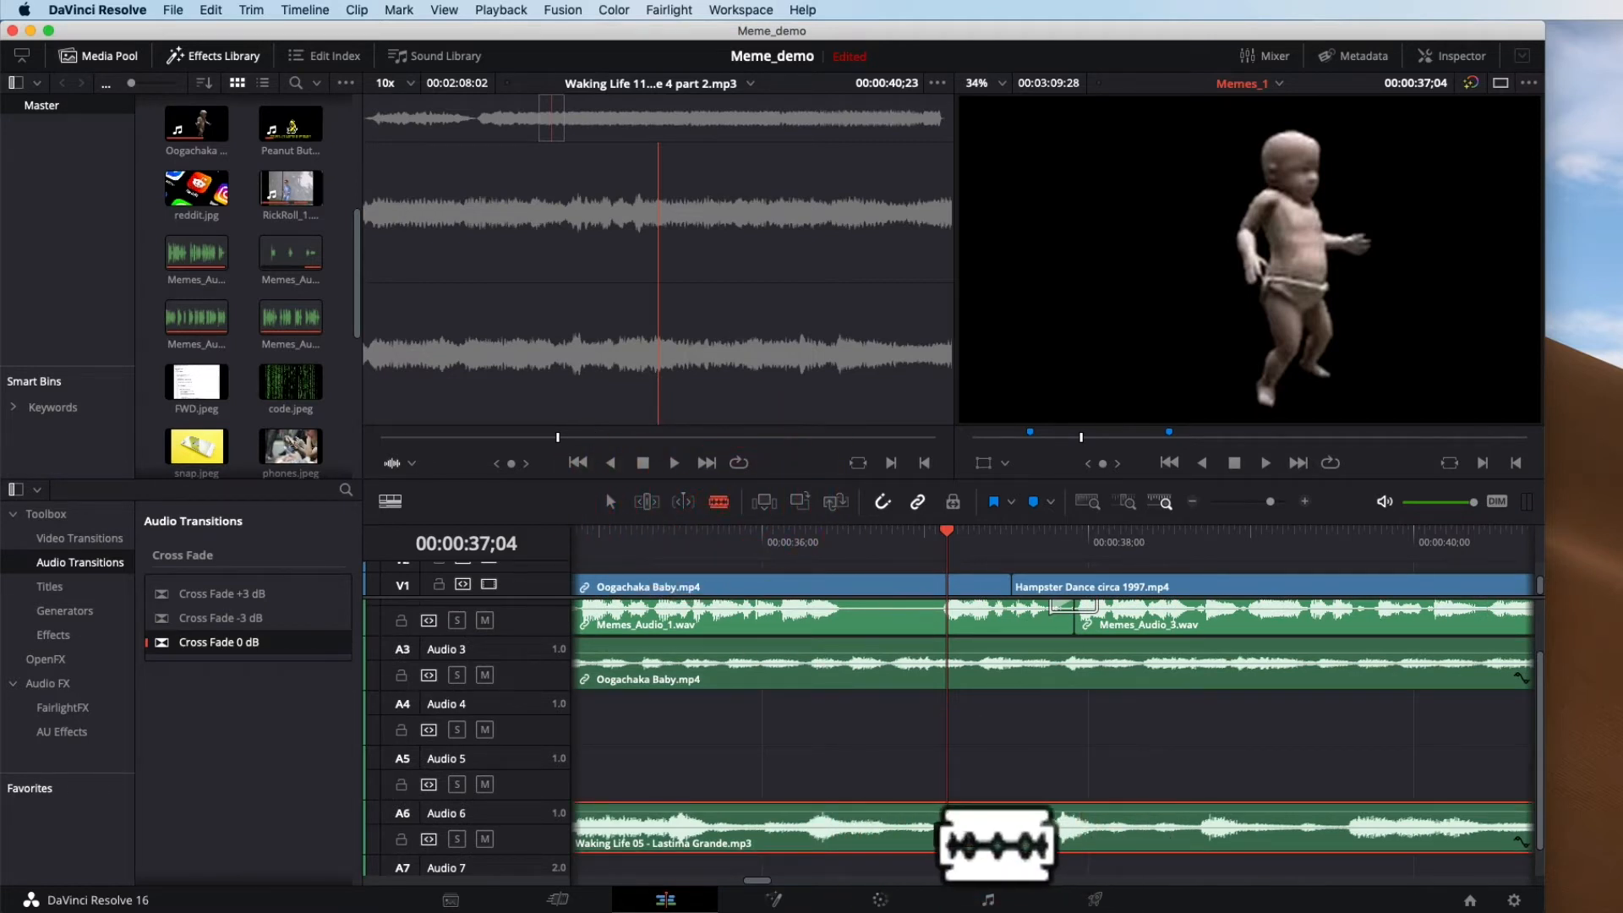
{"action": "left_click", "coordinate": [942, 826]}
{"action": "left_click", "coordinate": [1192, 826]}
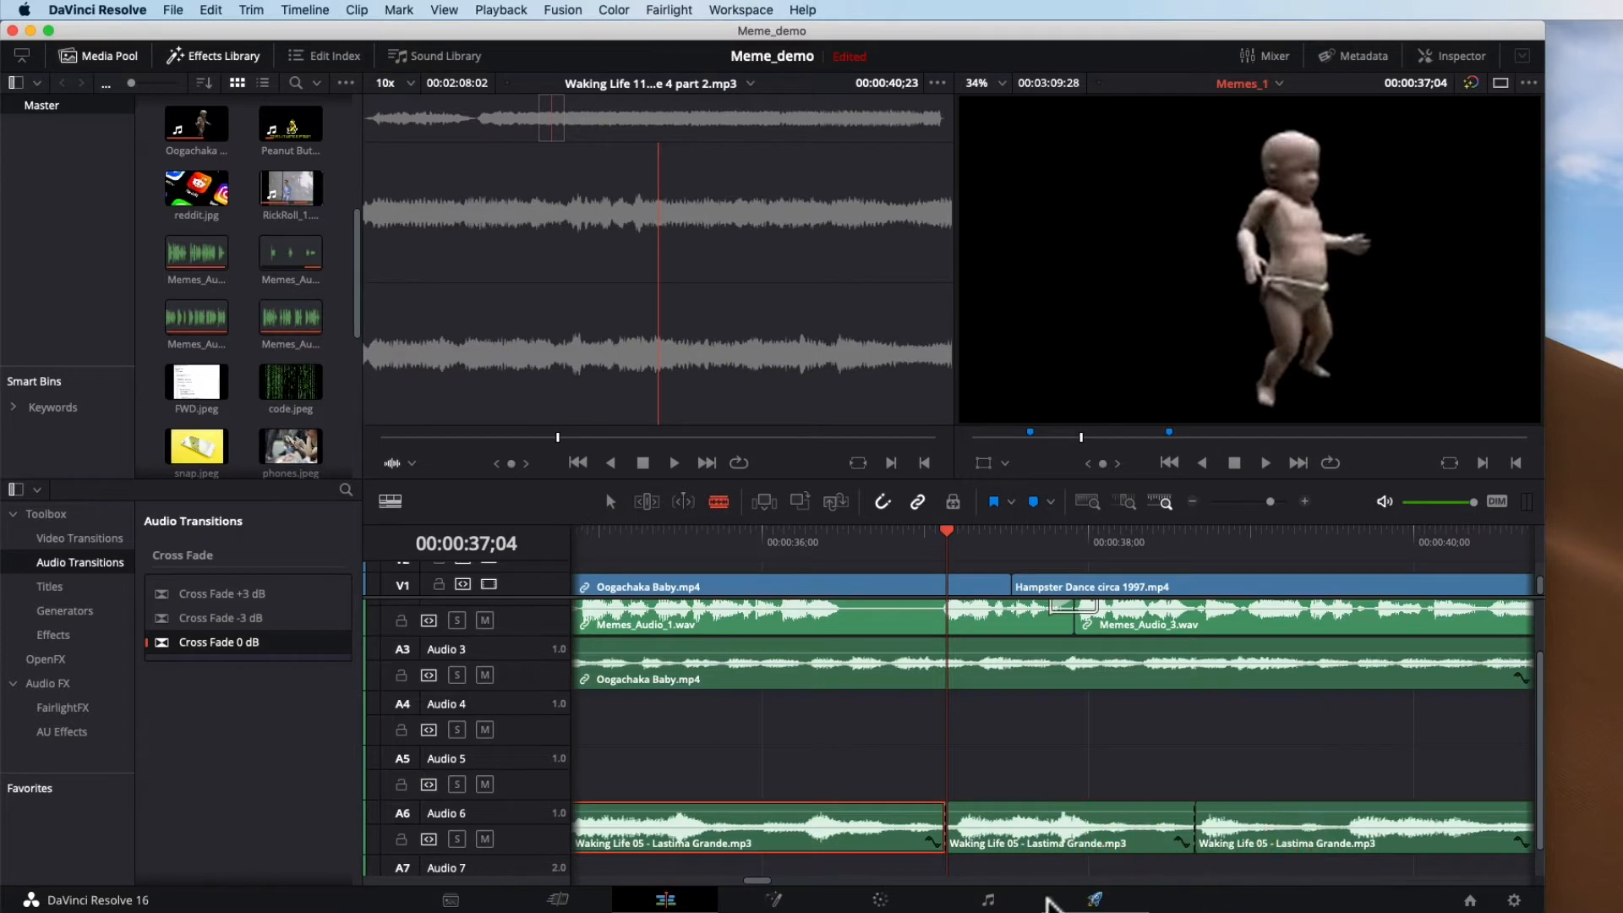
{"action": "left_click", "coordinate": [610, 502]}
{"action": "left_click", "coordinate": [1048, 814]}
{"action": "key", "text": "Delete"}
Close the gap in the audio track 6 music and add a Cross Fade 0 dB at the join
{"action": "left_click_drag", "start_coordinate": [1231, 815], "coordinate": [951, 829]}
{"action": "left_click_drag", "start_coordinate": [255, 644], "coordinate": [945, 833]}
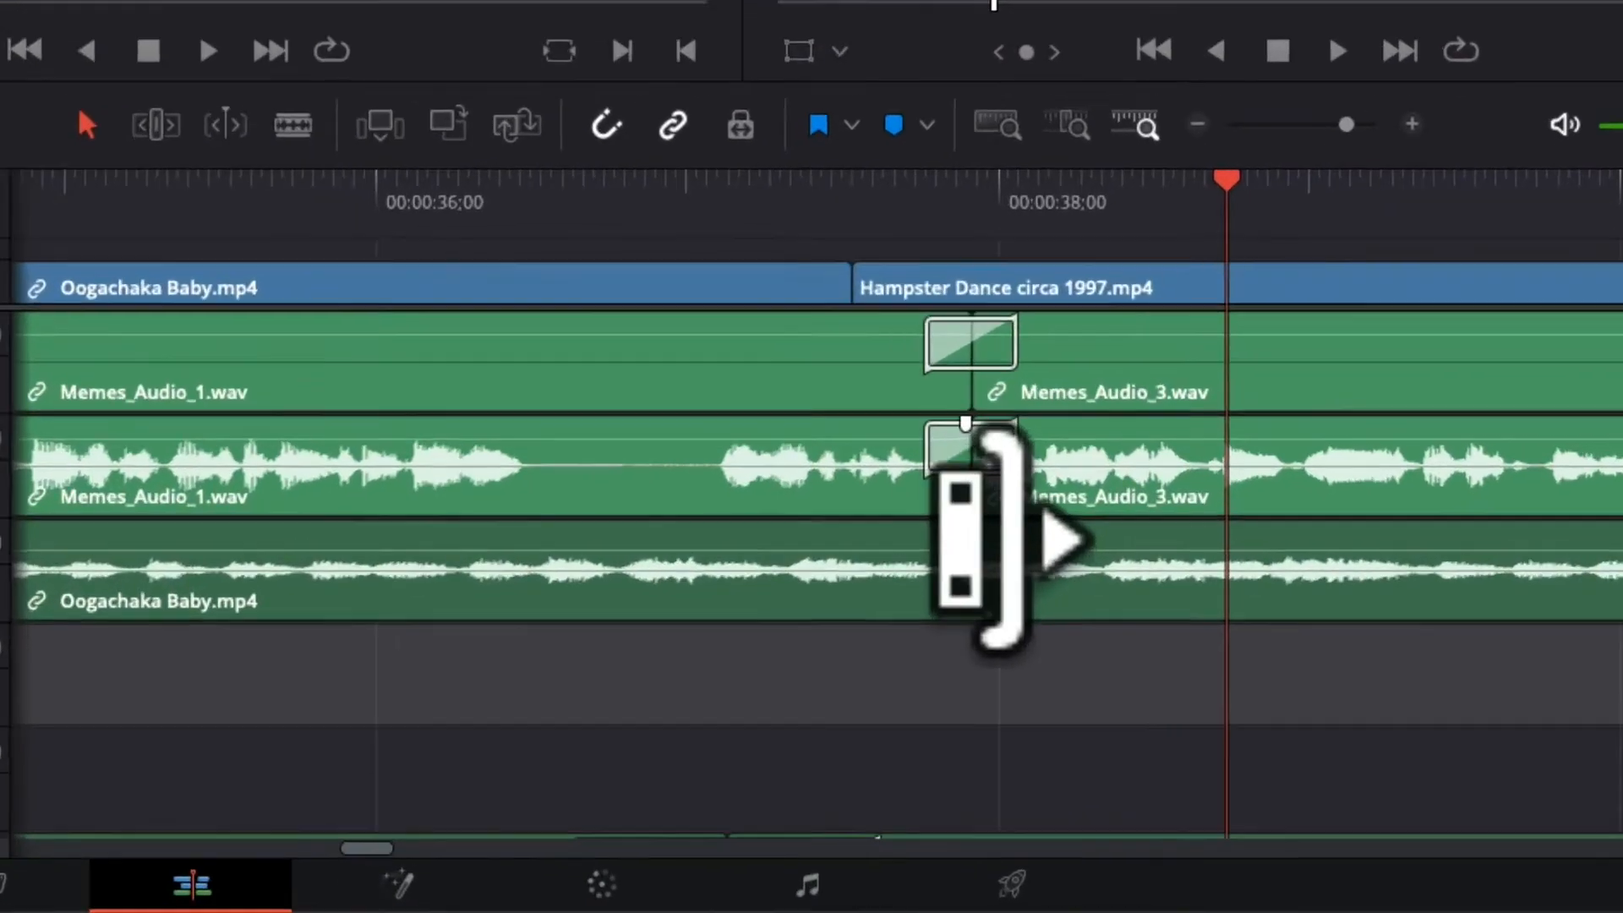
Delete the crossfades between Memes_Audio_1.wav and Memes_Audio_3.wav on audio tracks 1 and 2
{"action": "left_click", "coordinate": [972, 467]}
{"action": "left_click", "coordinate": [933, 454]}
{"action": "key", "text": "BackSpace"}
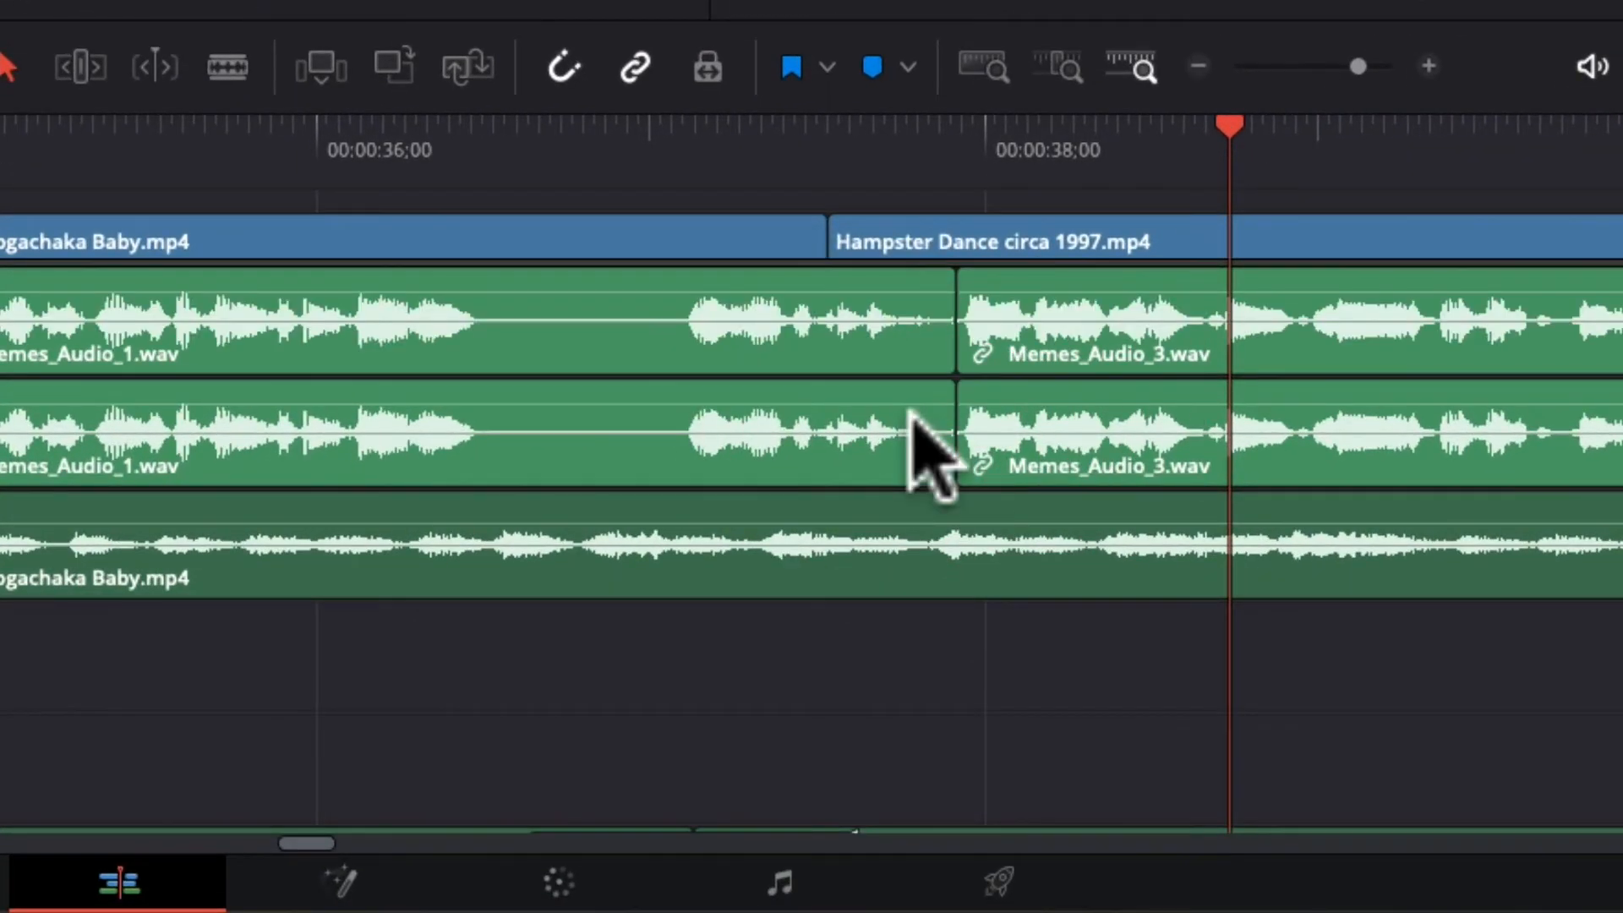
Try a 14-frame Cross Fade 0 dB at the cut between Memes_Audio_1.wav and Memes_Audio_3.wav, and delete it again
{"action": "left_click", "coordinate": [959, 431]}
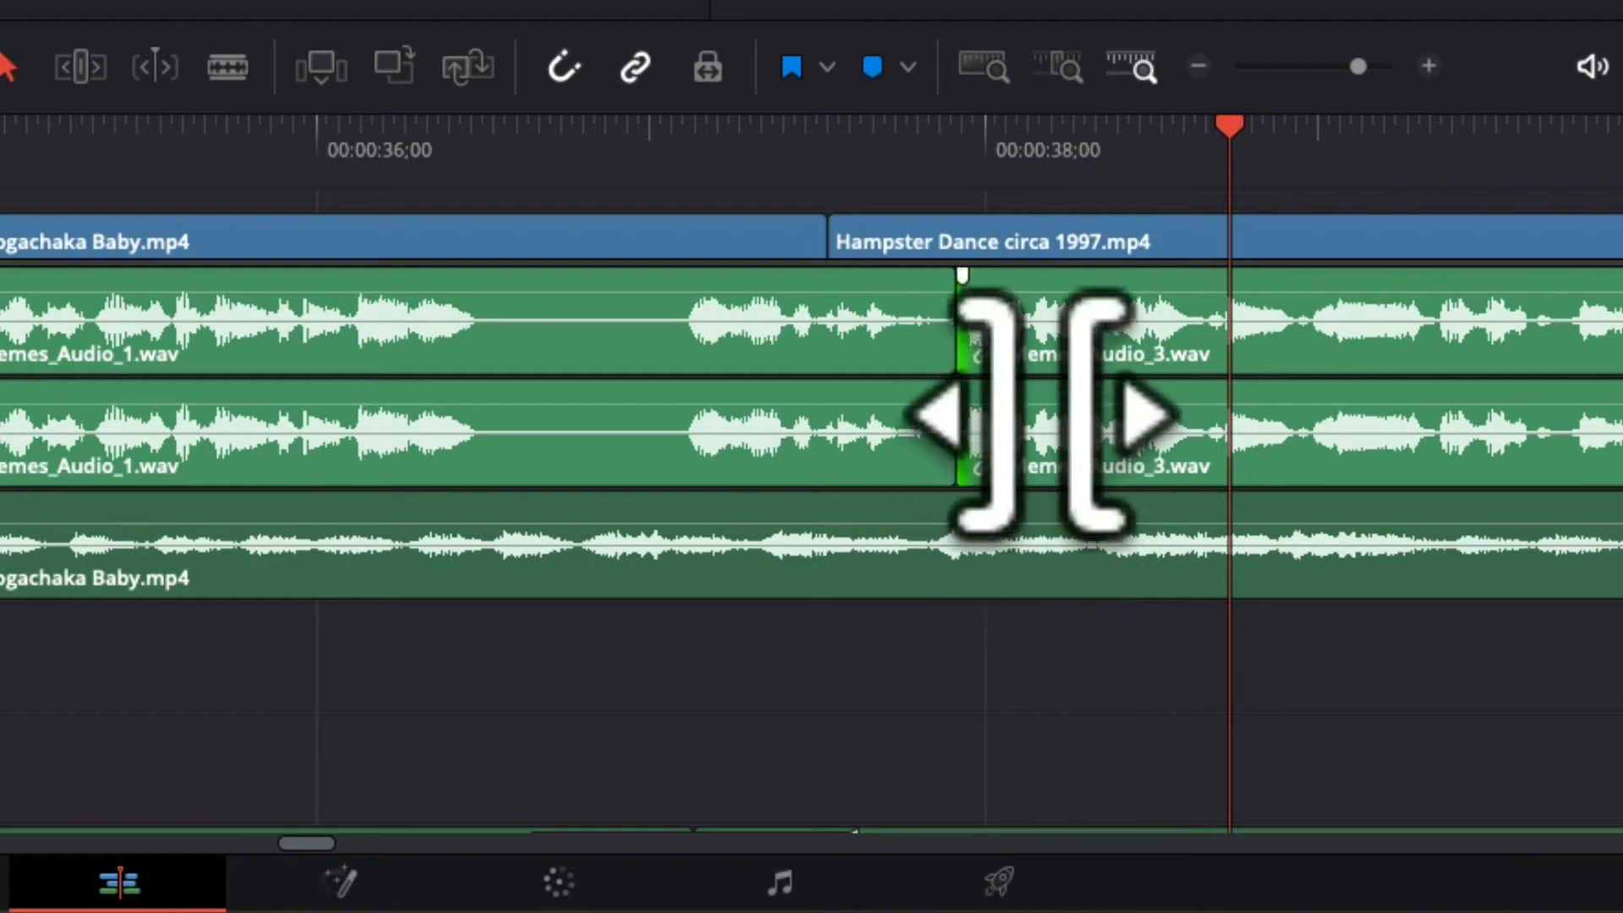
{"action": "right_click", "coordinate": [955, 416]}
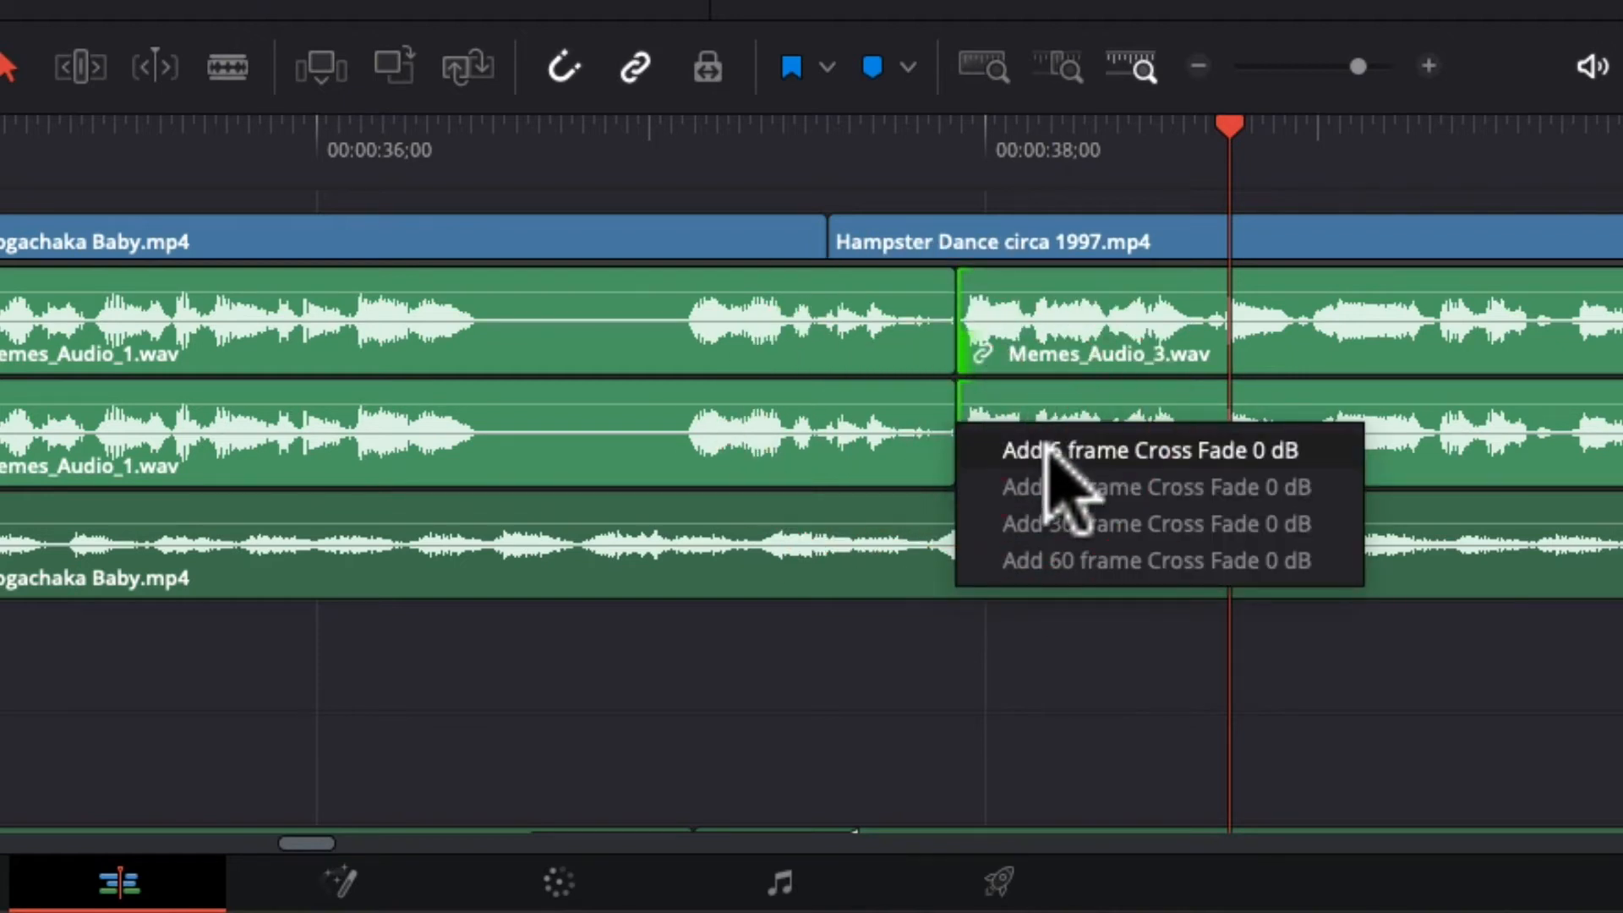
{"action": "left_click", "coordinate": [1072, 487]}
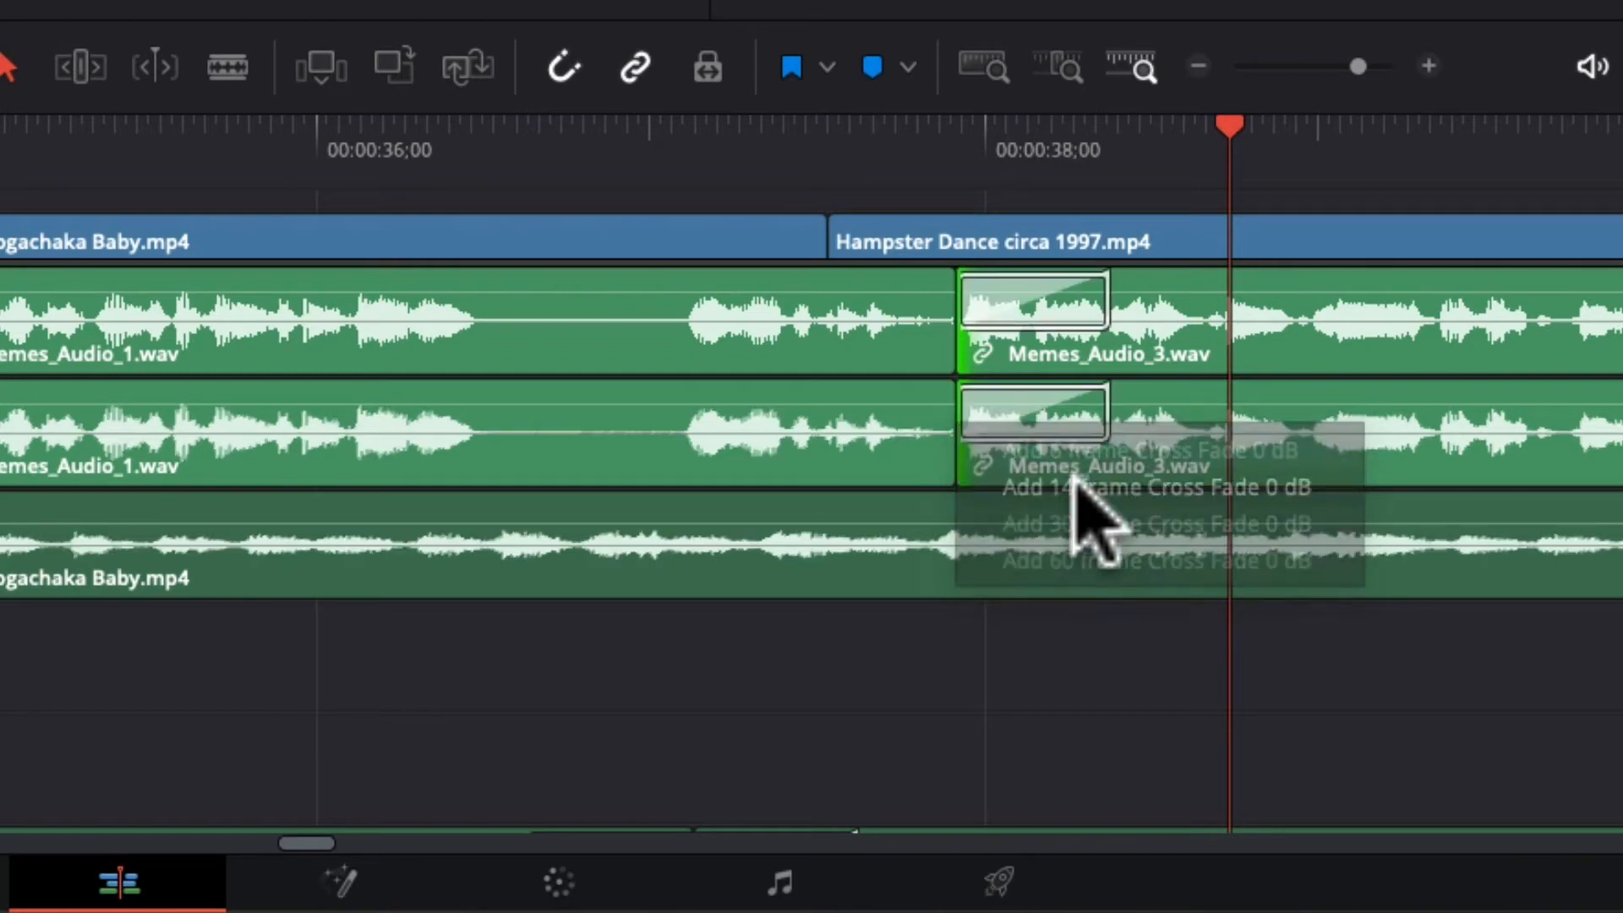
{"action": "left_click", "coordinate": [1011, 414]}
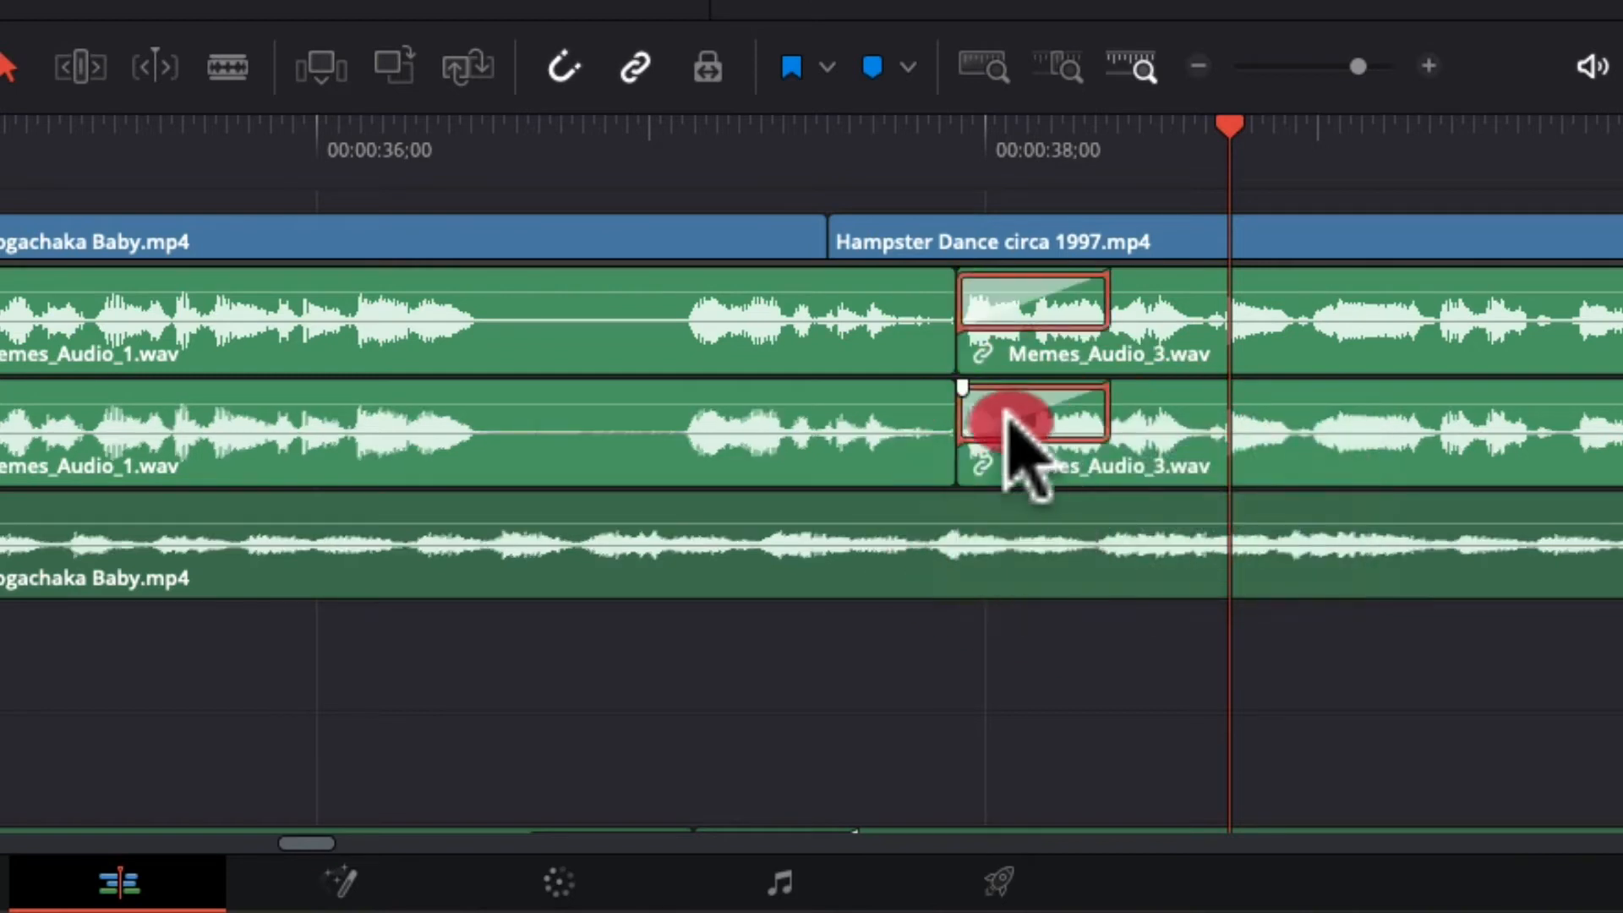
{"action": "key", "text": "Delete"}
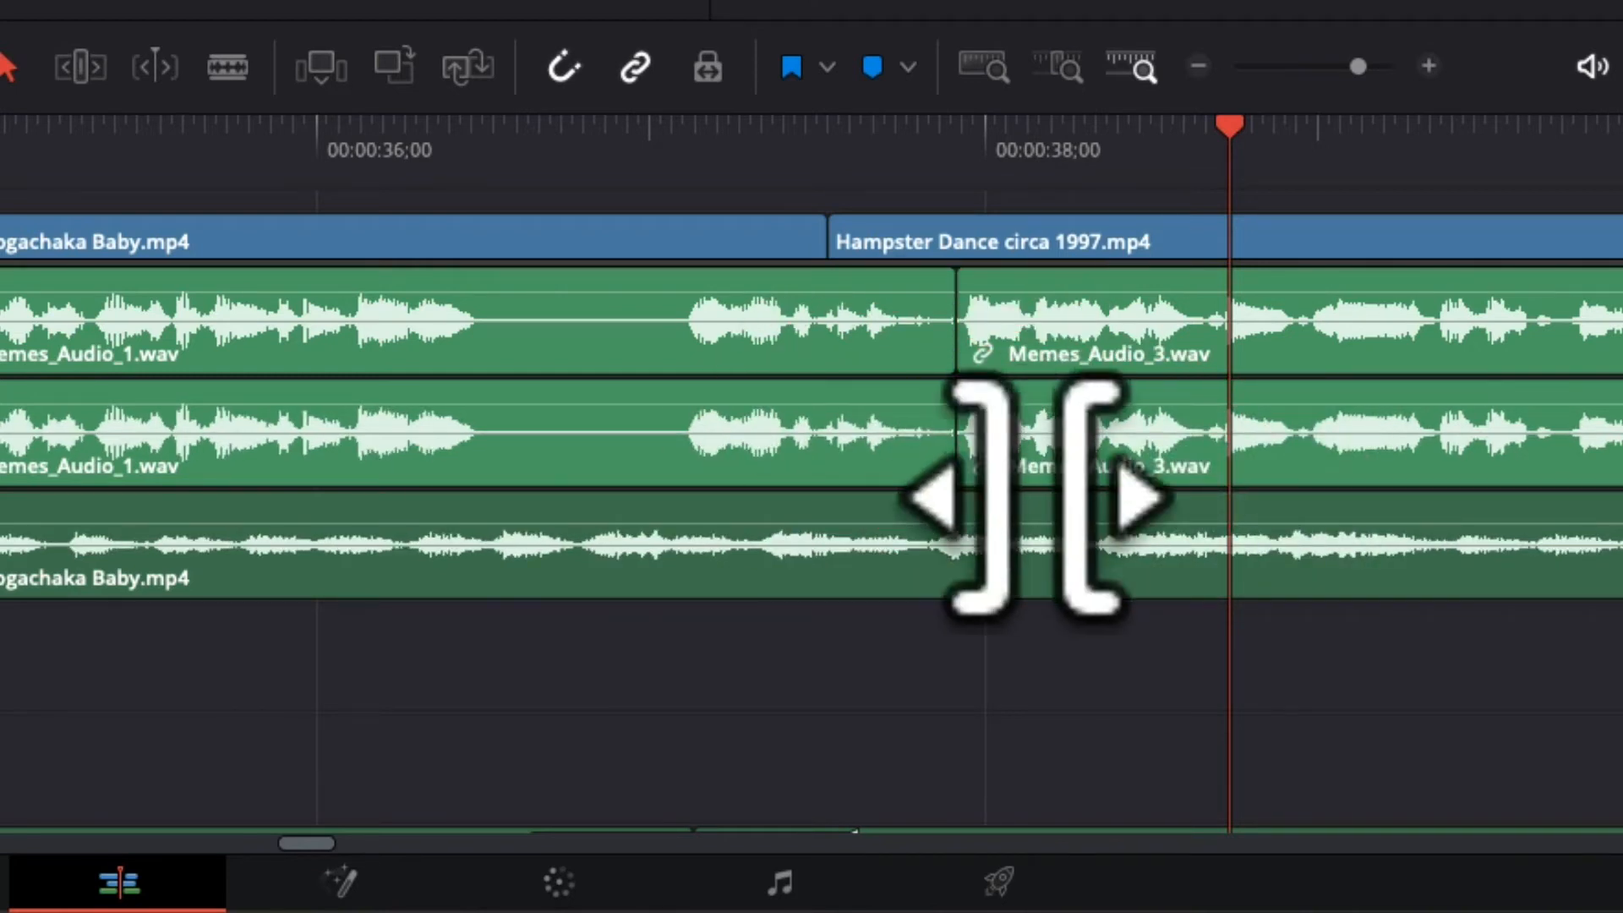
Try to add a 30-frame Cross Fade 0 dB at the cut between the two narration clips, and cancel the transition
{"action": "right_click", "coordinate": [959, 425]}
{"action": "left_click", "coordinate": [1031, 529]}
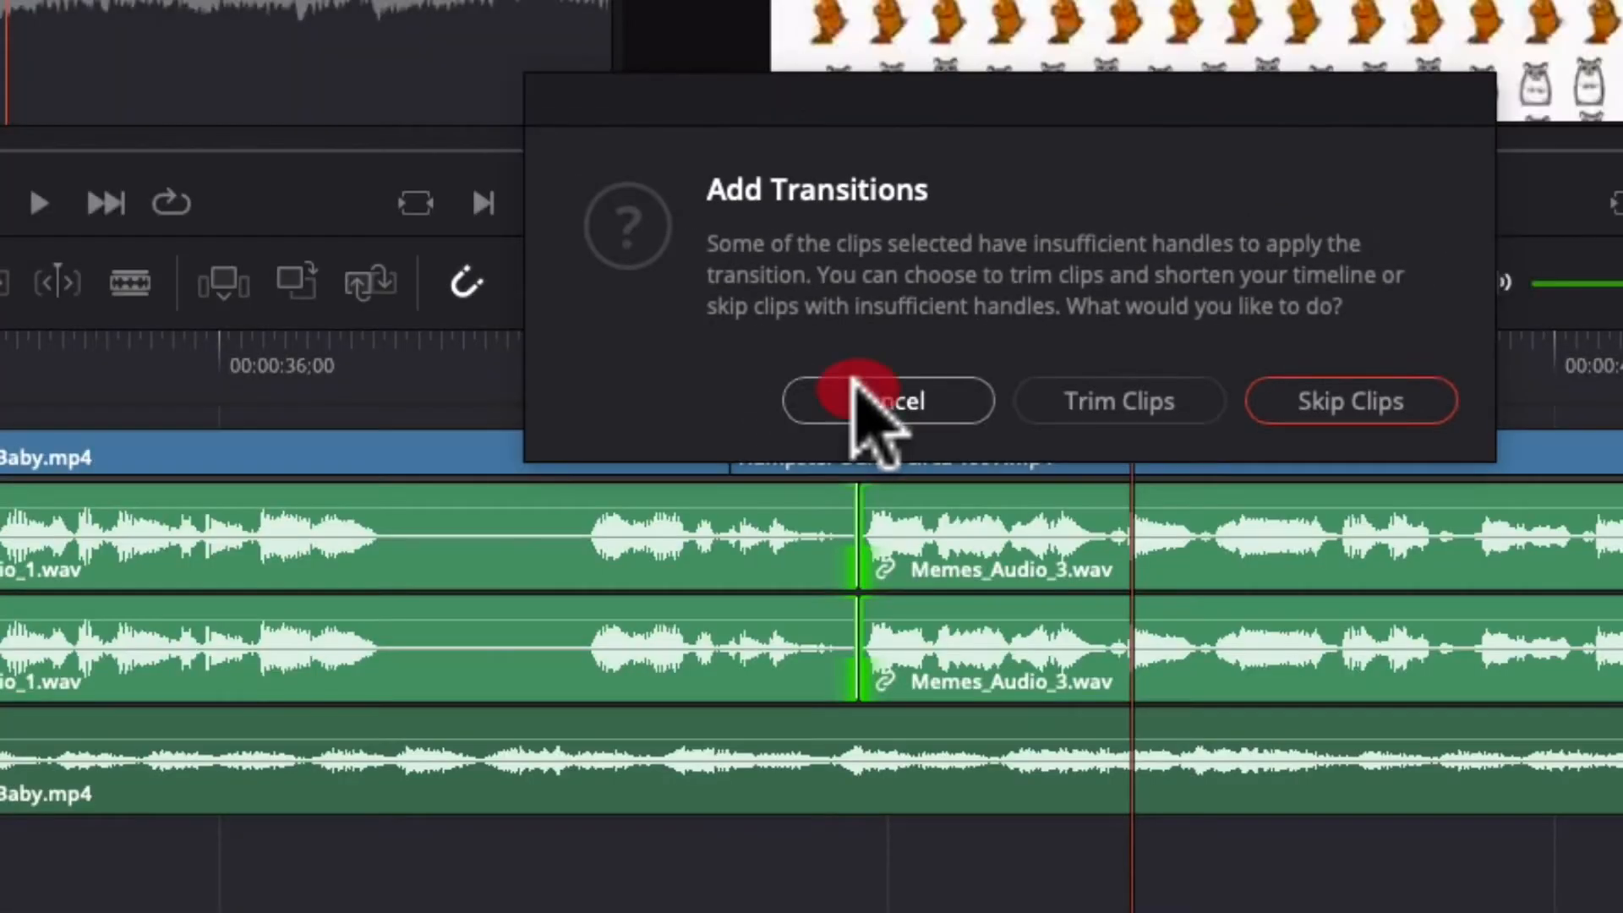
{"action": "left_click", "coordinate": [837, 422]}
Move the linked Memes_Audio_3.wav clips away from Memes_Audio_1.wav and extend their start to the limit of the source audio
{"action": "left_click_drag", "start_coordinate": [972, 637], "coordinate": [1162, 638]}
{"action": "left_click_drag", "start_coordinate": [1041, 568], "coordinate": [1039, 568]}
{"action": "left_click_drag", "start_coordinate": [1124, 638], "coordinate": [1069, 604]}
{"action": "left_click_drag", "start_coordinate": [991, 542], "coordinate": [928, 541]}
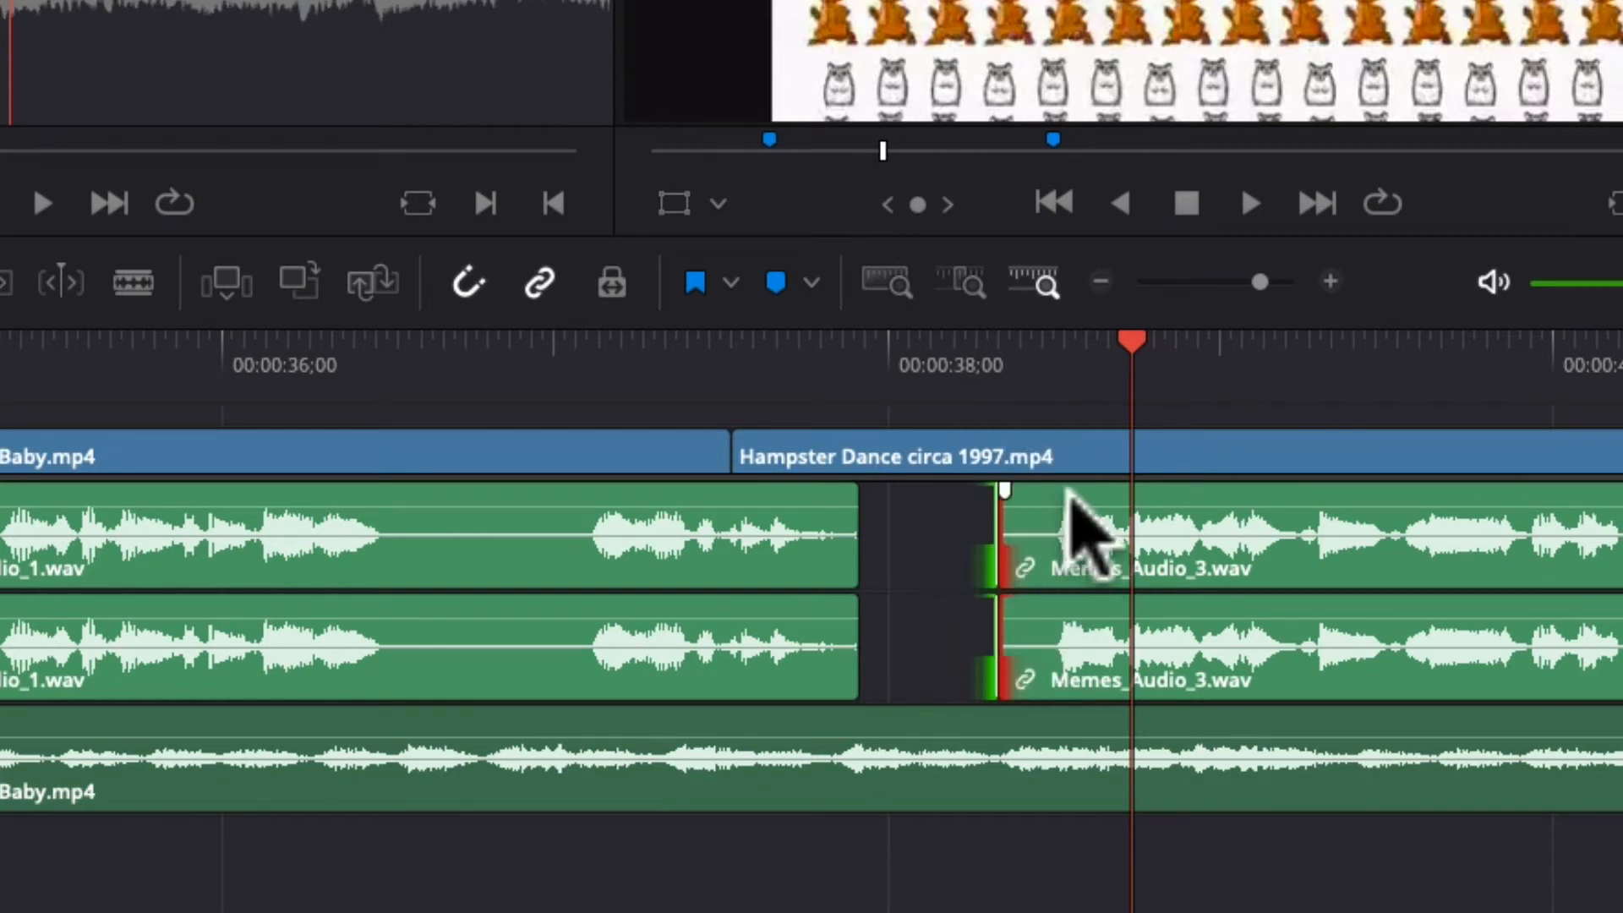
Trim the start of the Memes_Audio_3.wav clips and move them back against the end of Memes_Audio_1.wav
{"action": "left_click", "coordinate": [1025, 554]}
{"action": "left_click_drag", "start_coordinate": [1062, 598], "coordinate": [1127, 605]}
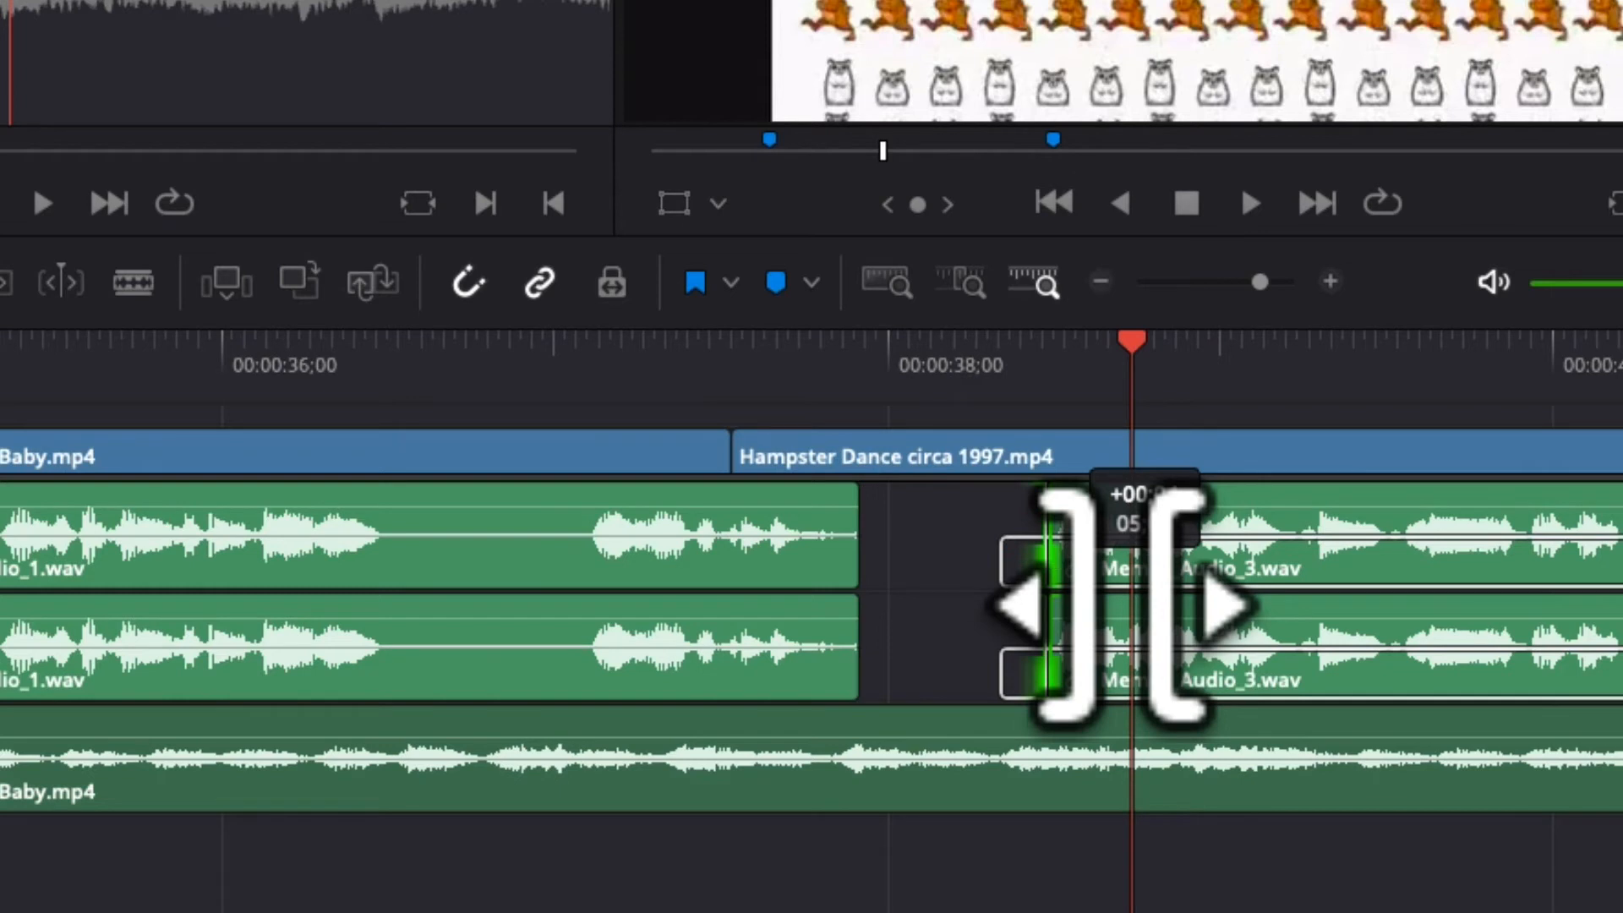
{"action": "left_click_drag", "start_coordinate": [1127, 604], "coordinate": [1043, 534]}
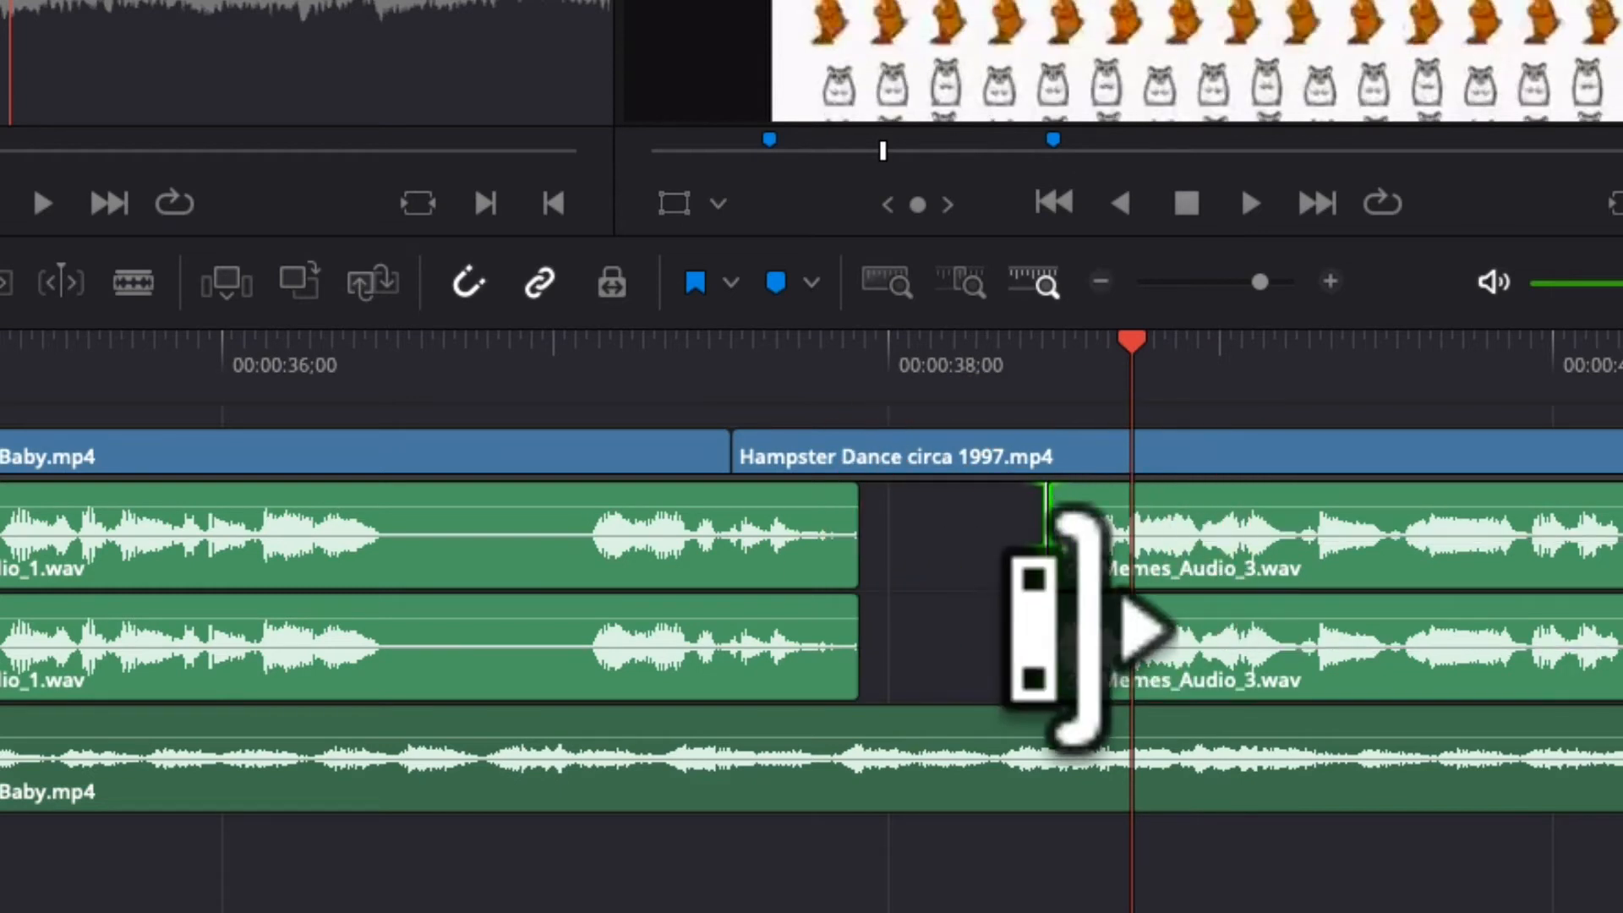
{"action": "left_click", "coordinate": [1214, 544]}
{"action": "left_click_drag", "start_coordinate": [1232, 561], "coordinate": [1044, 540]}
Try a short crossfade at the cut between Memes_Audio_1.wav and Memes_Audio_3.wav on audio tracks 1 and 2, and undo it
{"action": "right_click", "coordinate": [845, 543]}
{"action": "left_click", "coordinate": [909, 570]}
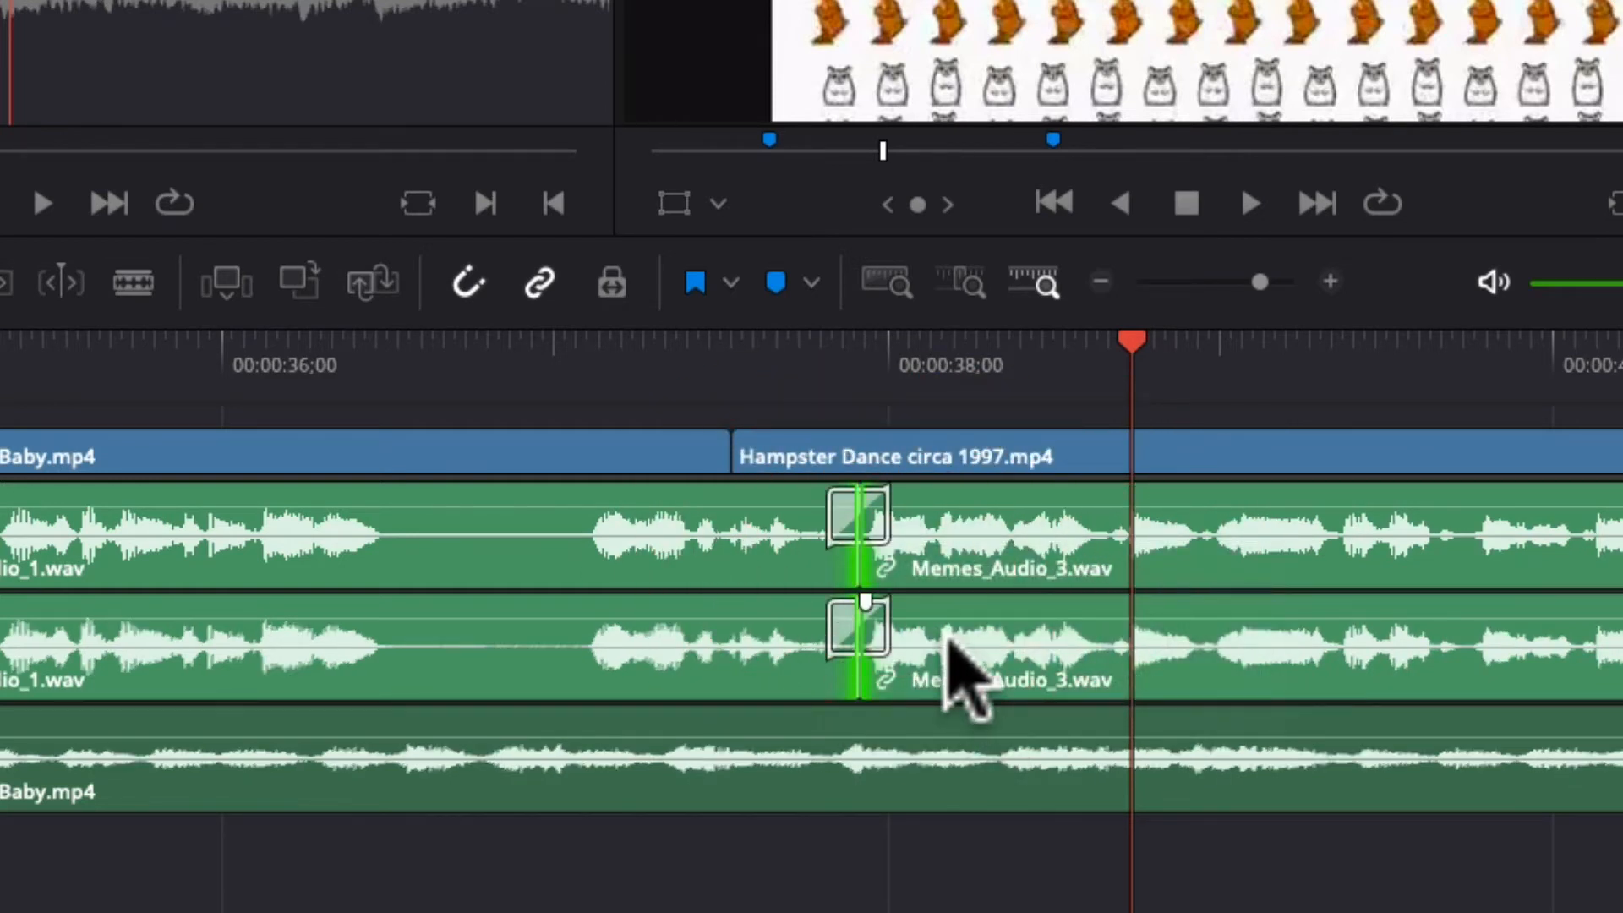
{"action": "key", "text": "ctrl+z"}
Try a longer crossfade at the same narration cut and cancel adding the transition
{"action": "right_click", "coordinate": [859, 550]}
{"action": "left_click", "coordinate": [892, 598]}
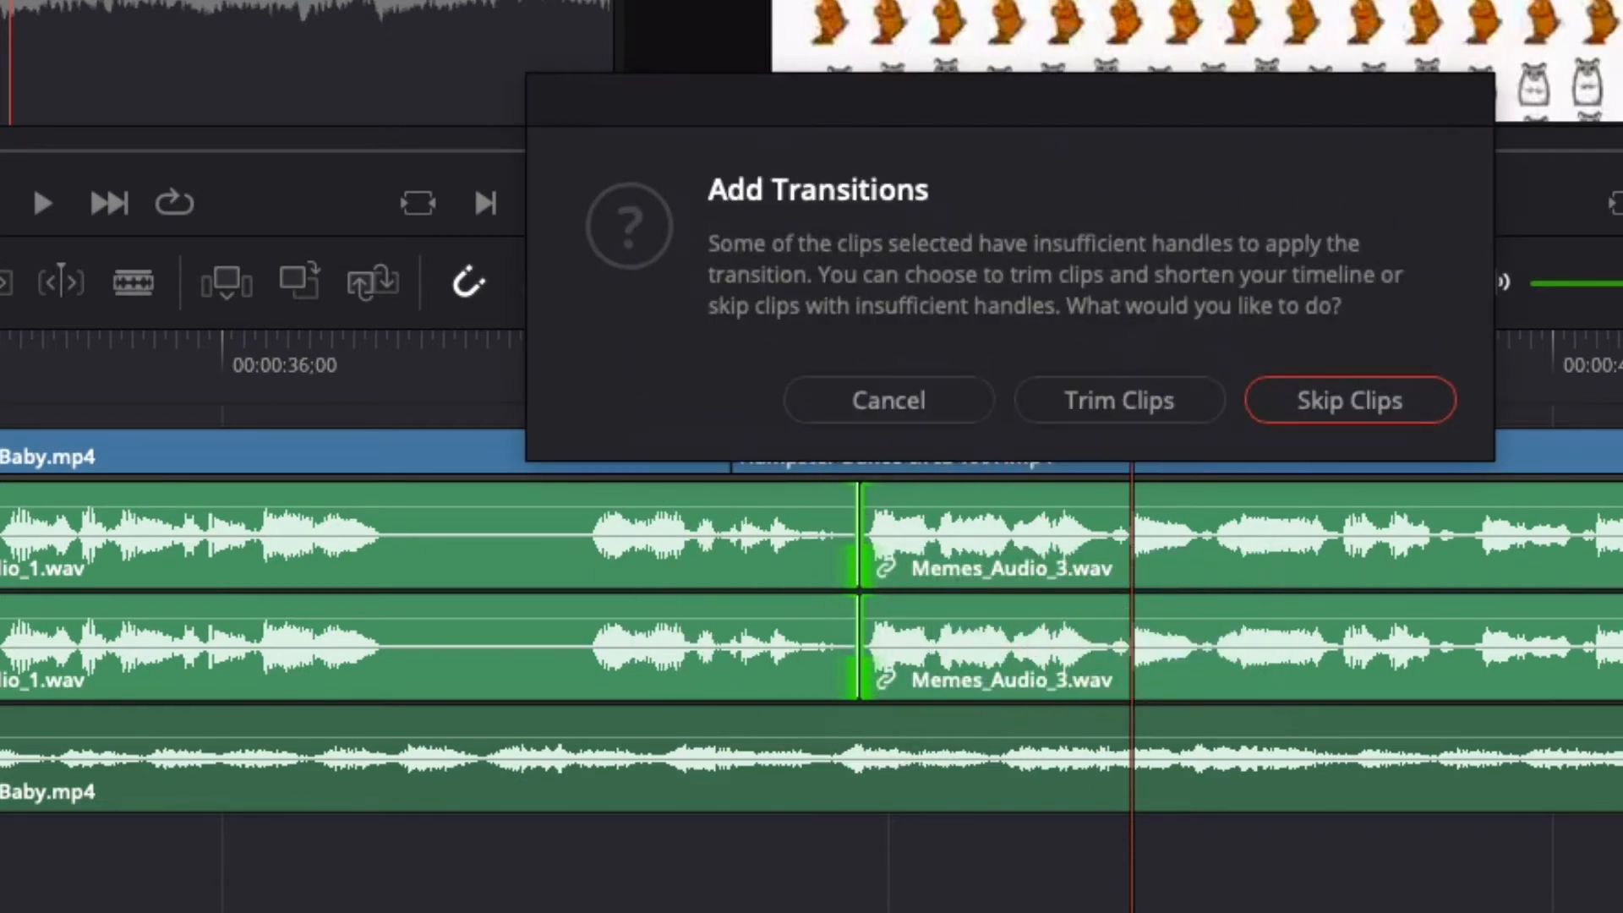
{"action": "left_click", "coordinate": [934, 402]}
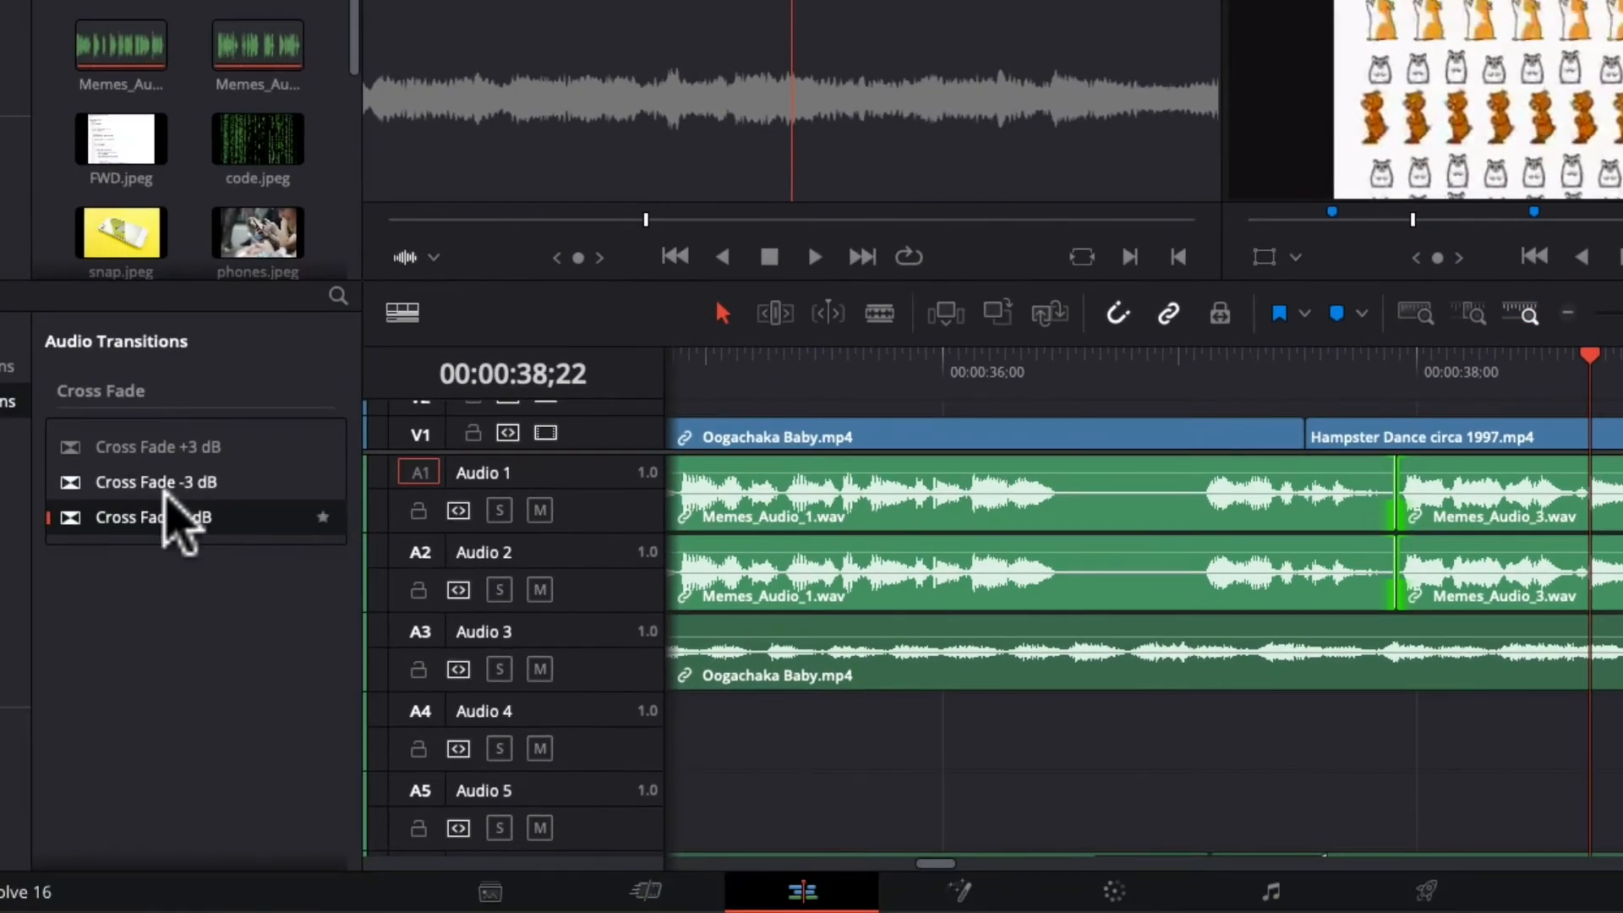
Try a Cross Fade 0 dB at the end of Memes_Audio_1.wav on audio track 1 only, and remove it
{"action": "left_click_drag", "start_coordinate": [166, 494], "coordinate": [1507, 492]}
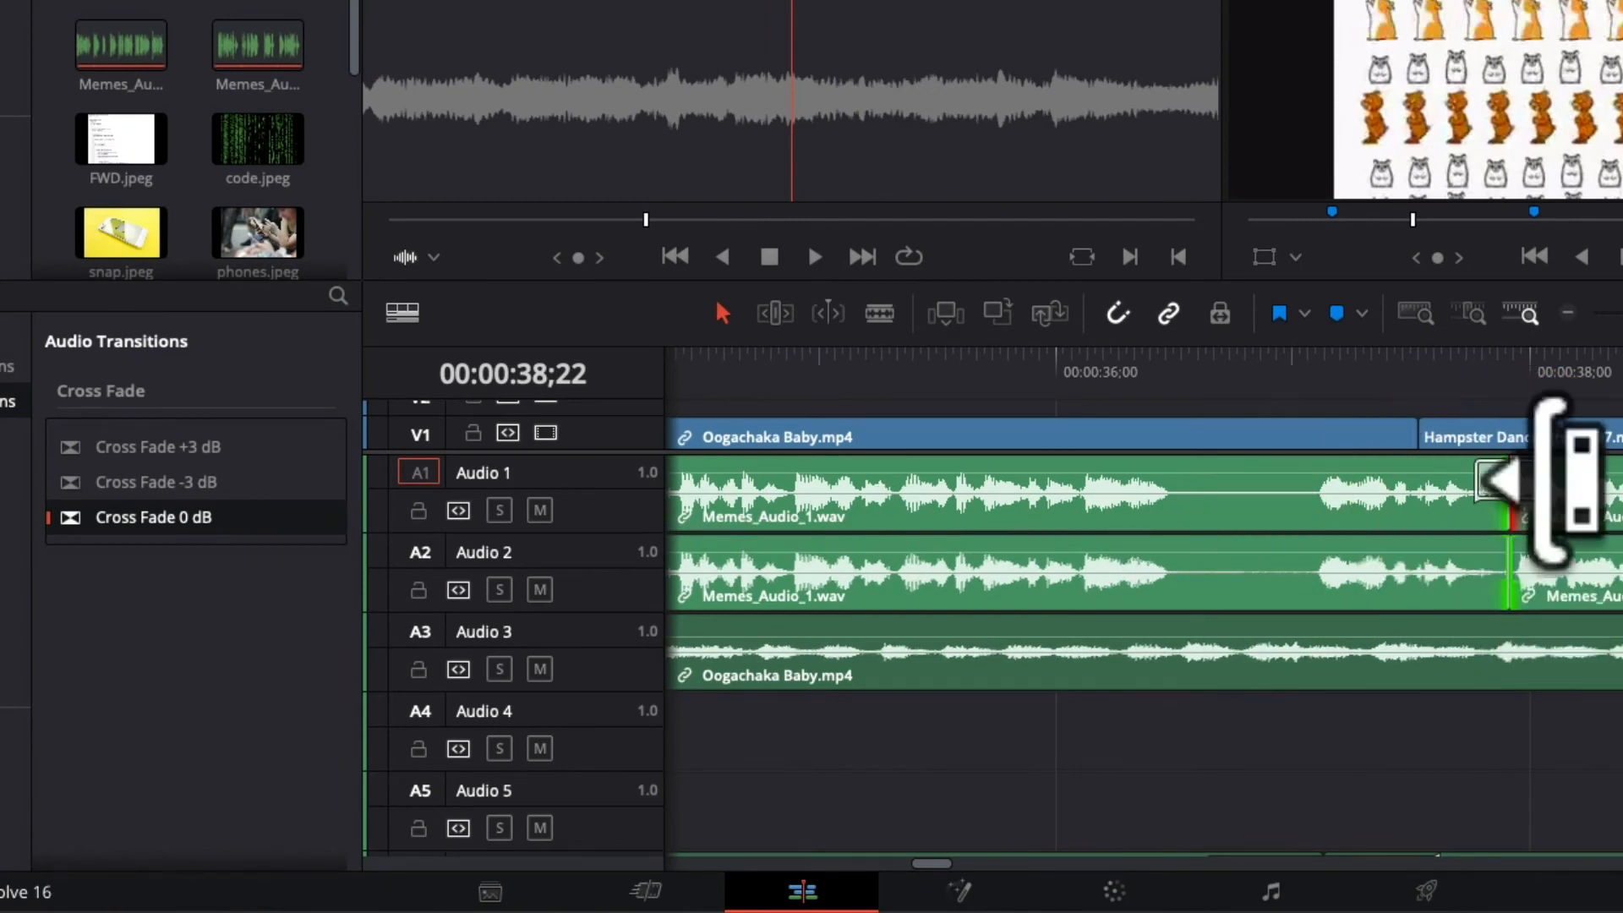
{"action": "left_click", "coordinate": [1620, 421]}
{"action": "left_click", "coordinate": [1509, 480]}
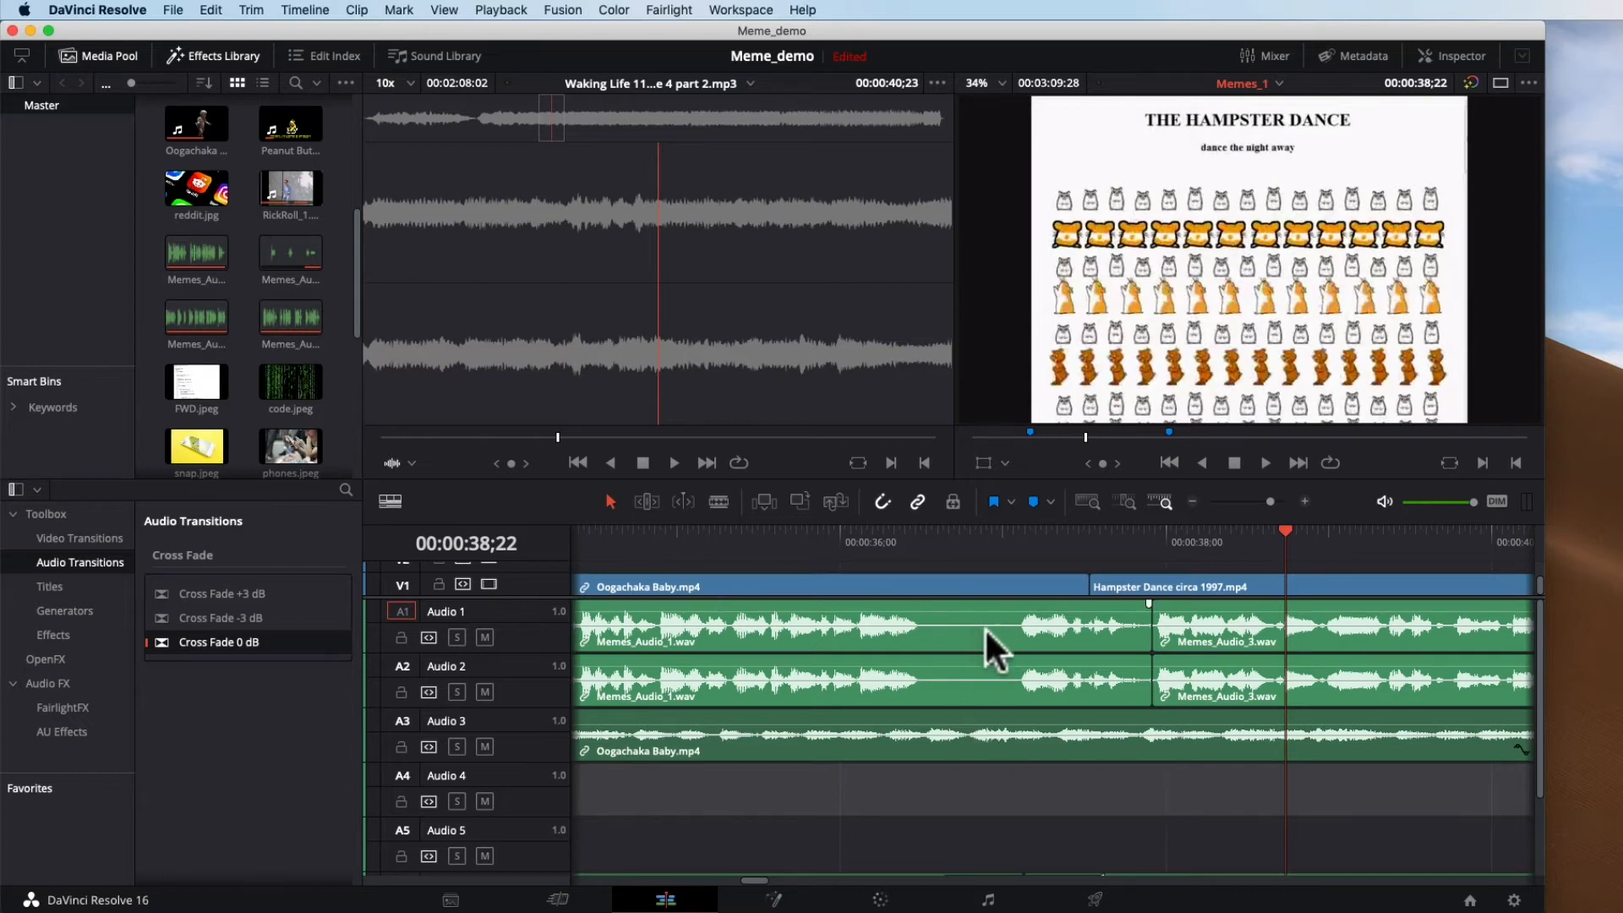
Add three volume keyframes in the pause of Memes_Audio_1.wav on audio track 1 and lower the middle one to form a dip
{"action": "left_click", "coordinate": [962, 612], "text": "alt"}
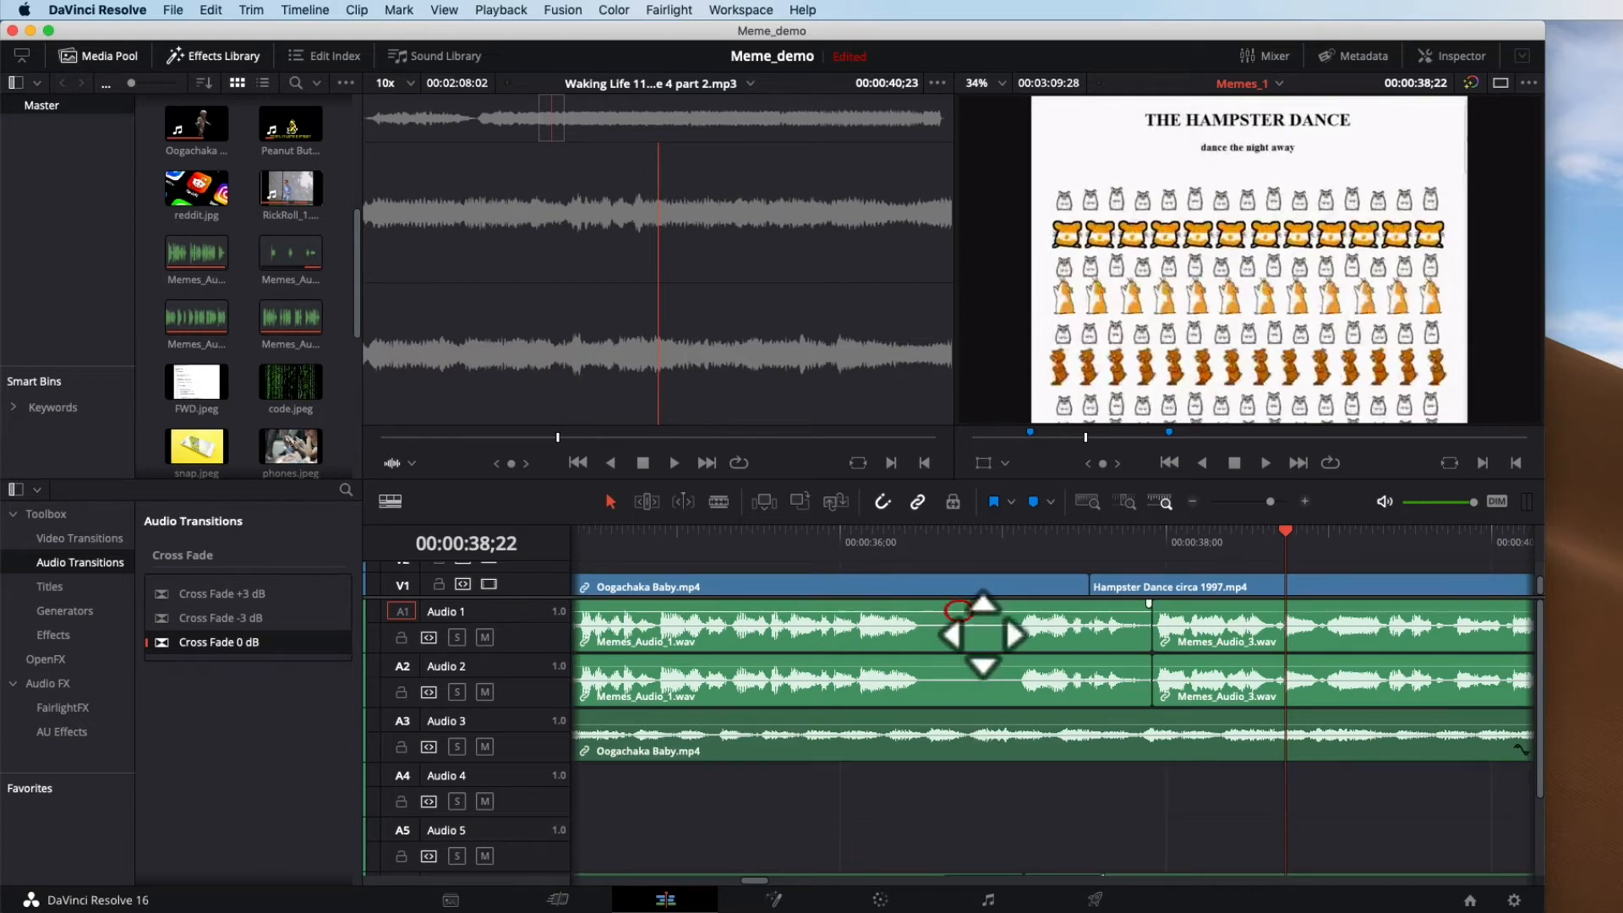
{"action": "left_click", "coordinate": [983, 634]}
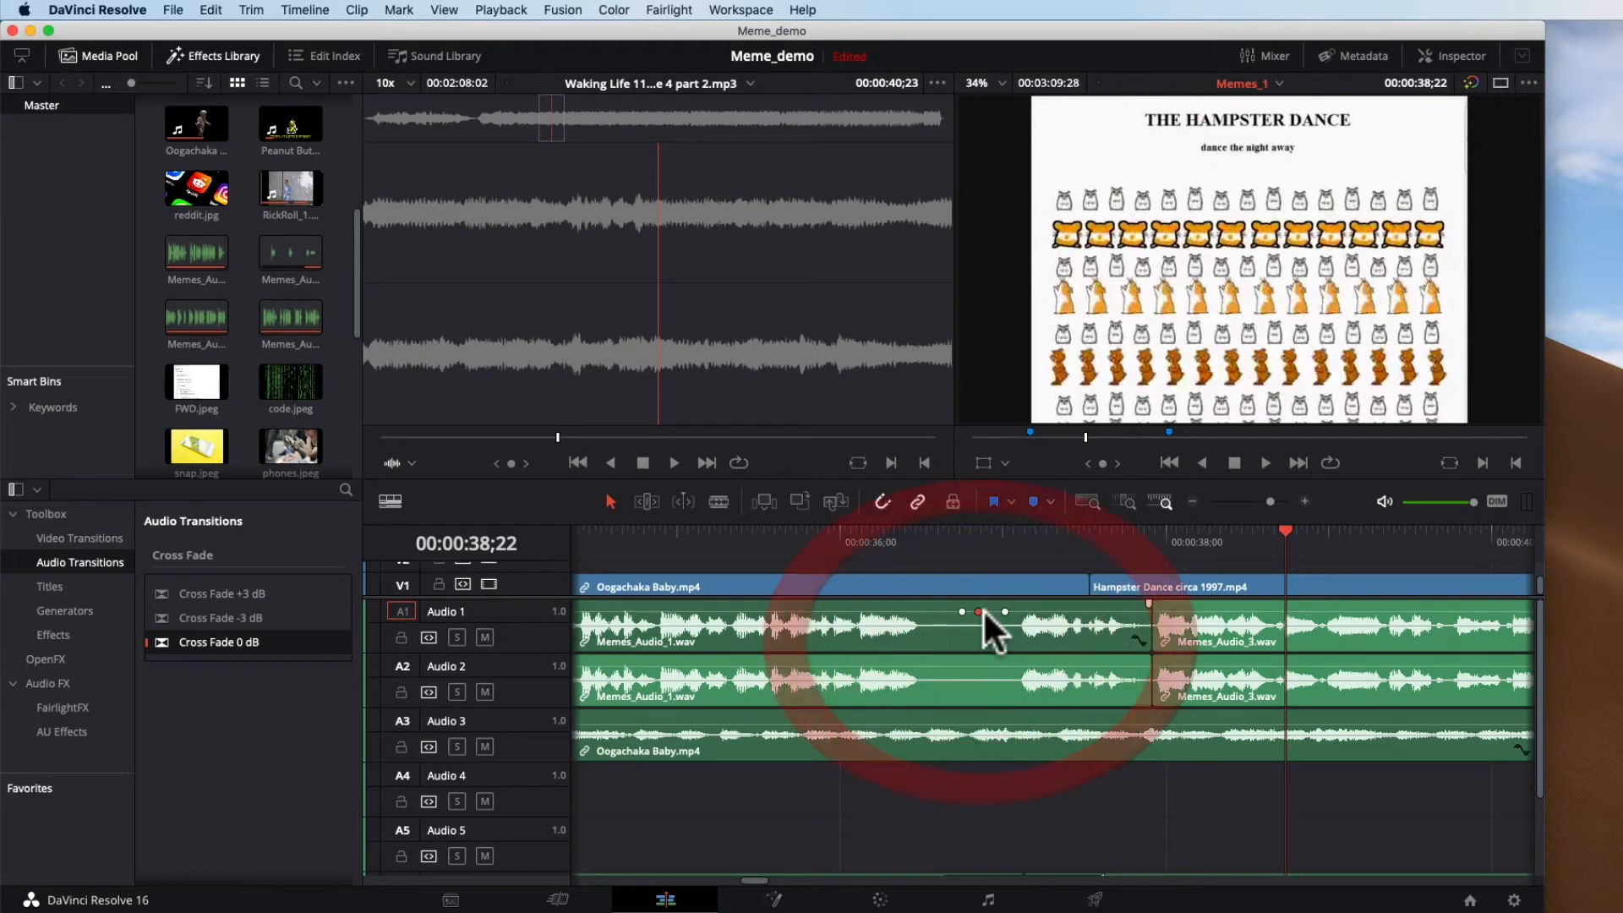
{"action": "mouse_move", "coordinate": [983, 634]}
{"action": "left_mouse_down"}
{"action": "mouse_move", "coordinate": [979, 659]}
{"action": "mouse_move", "coordinate": [982, 639]}
{"action": "left_mouse_up"}
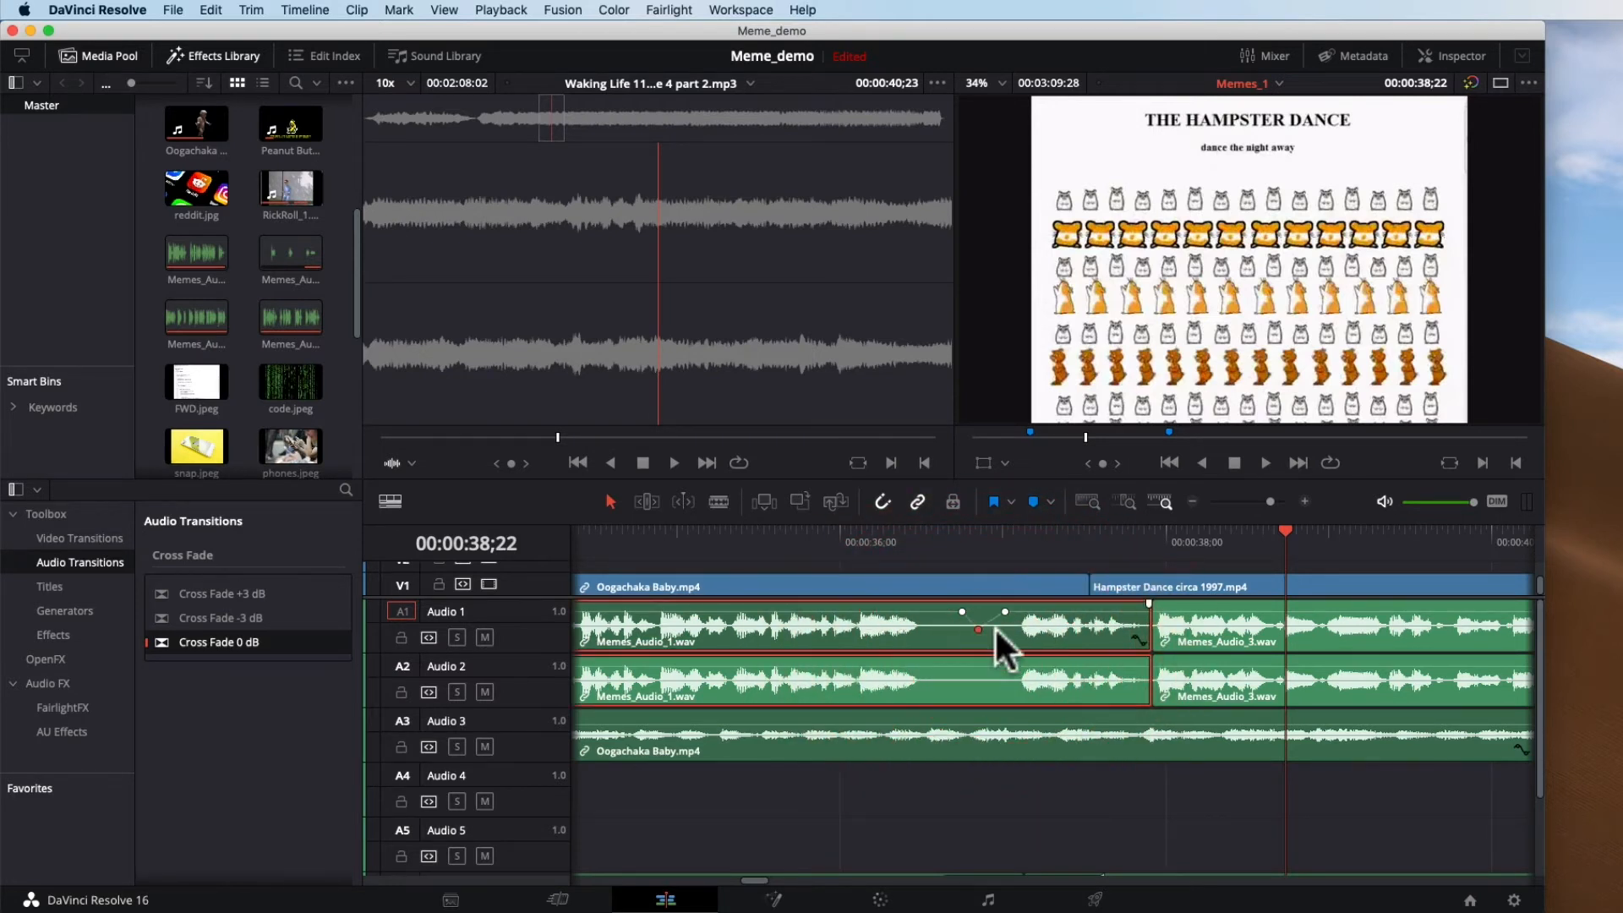
{"action": "left_click", "coordinate": [1027, 650]}
{"action": "left_click", "coordinate": [1044, 793]}
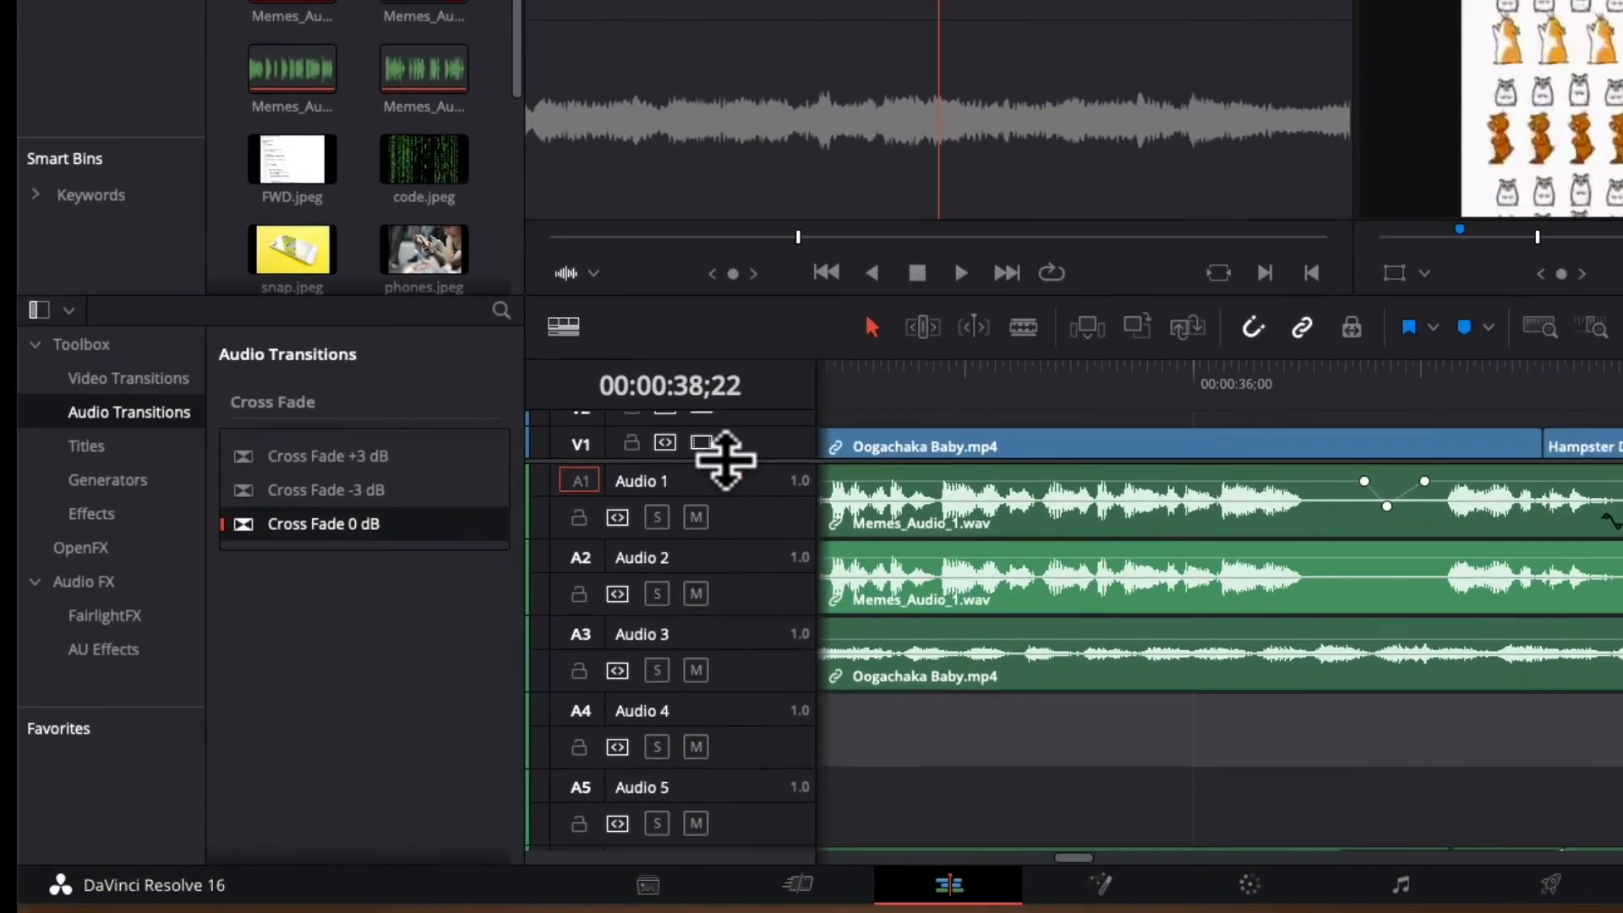
Enlarge the video track area to show V1 to V4, list the video transitions and move the playhead to 00:00:37;27
{"action": "left_click_drag", "start_coordinate": [725, 459], "coordinate": [713, 638]}
{"action": "left_click", "coordinate": [152, 381]}
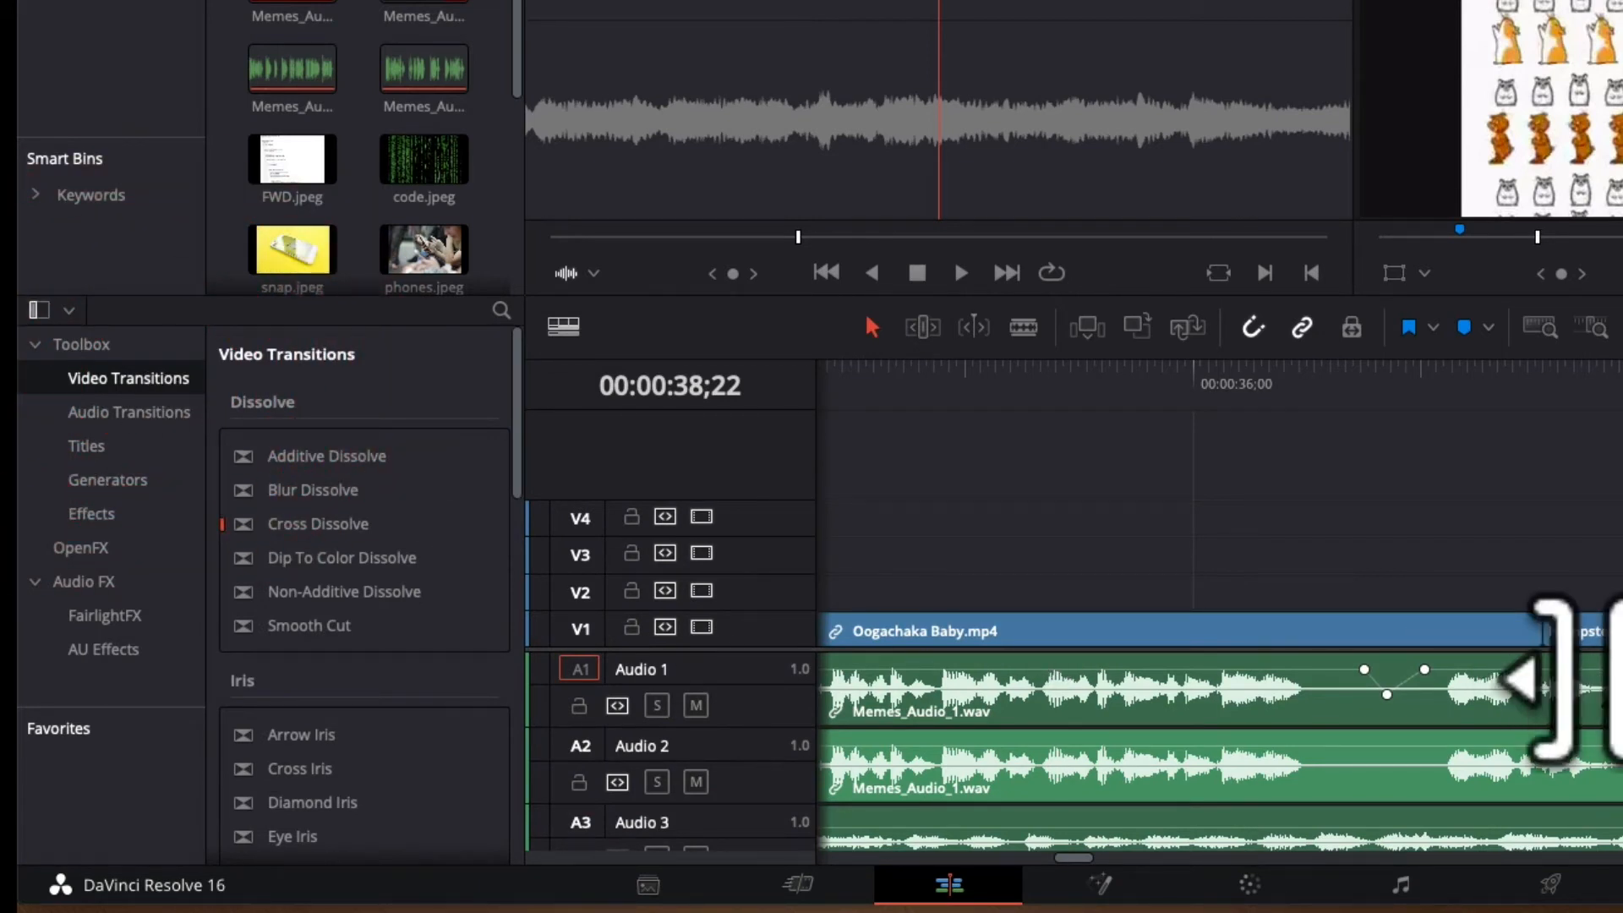
{"action": "left_click_drag", "start_coordinate": [1547, 397], "coordinate": [1618, 405]}
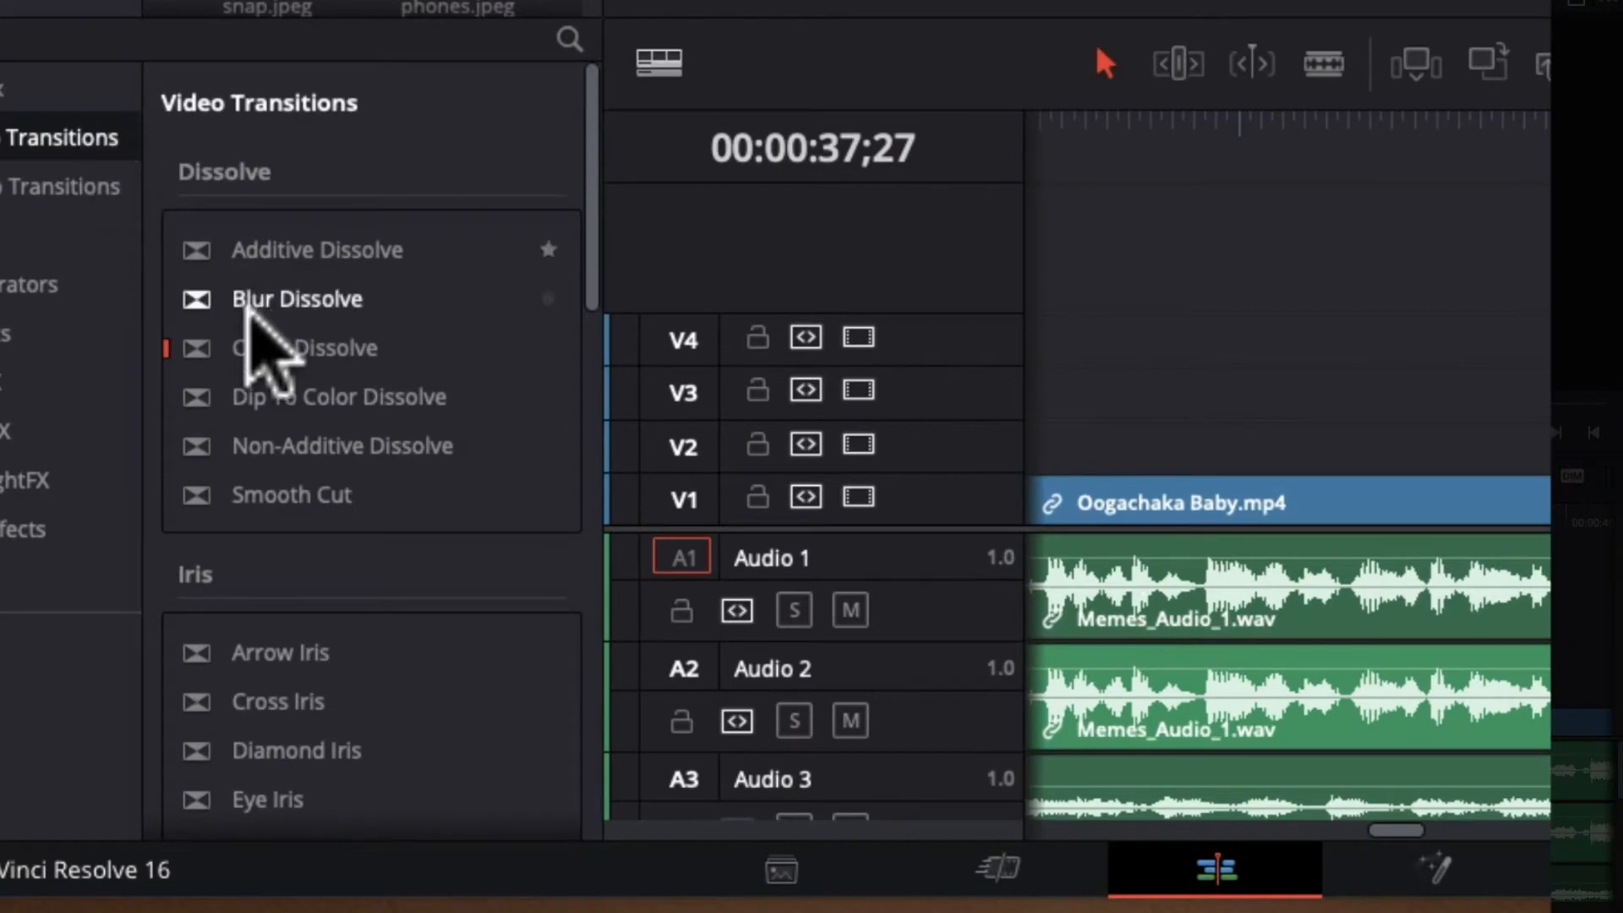
Try a Cross Dissolve at the cut between Oogachaka Baby.mp4 and Hampster Dance circa 1997.mp4 and scrub through it
{"action": "left_click", "coordinate": [246, 342]}
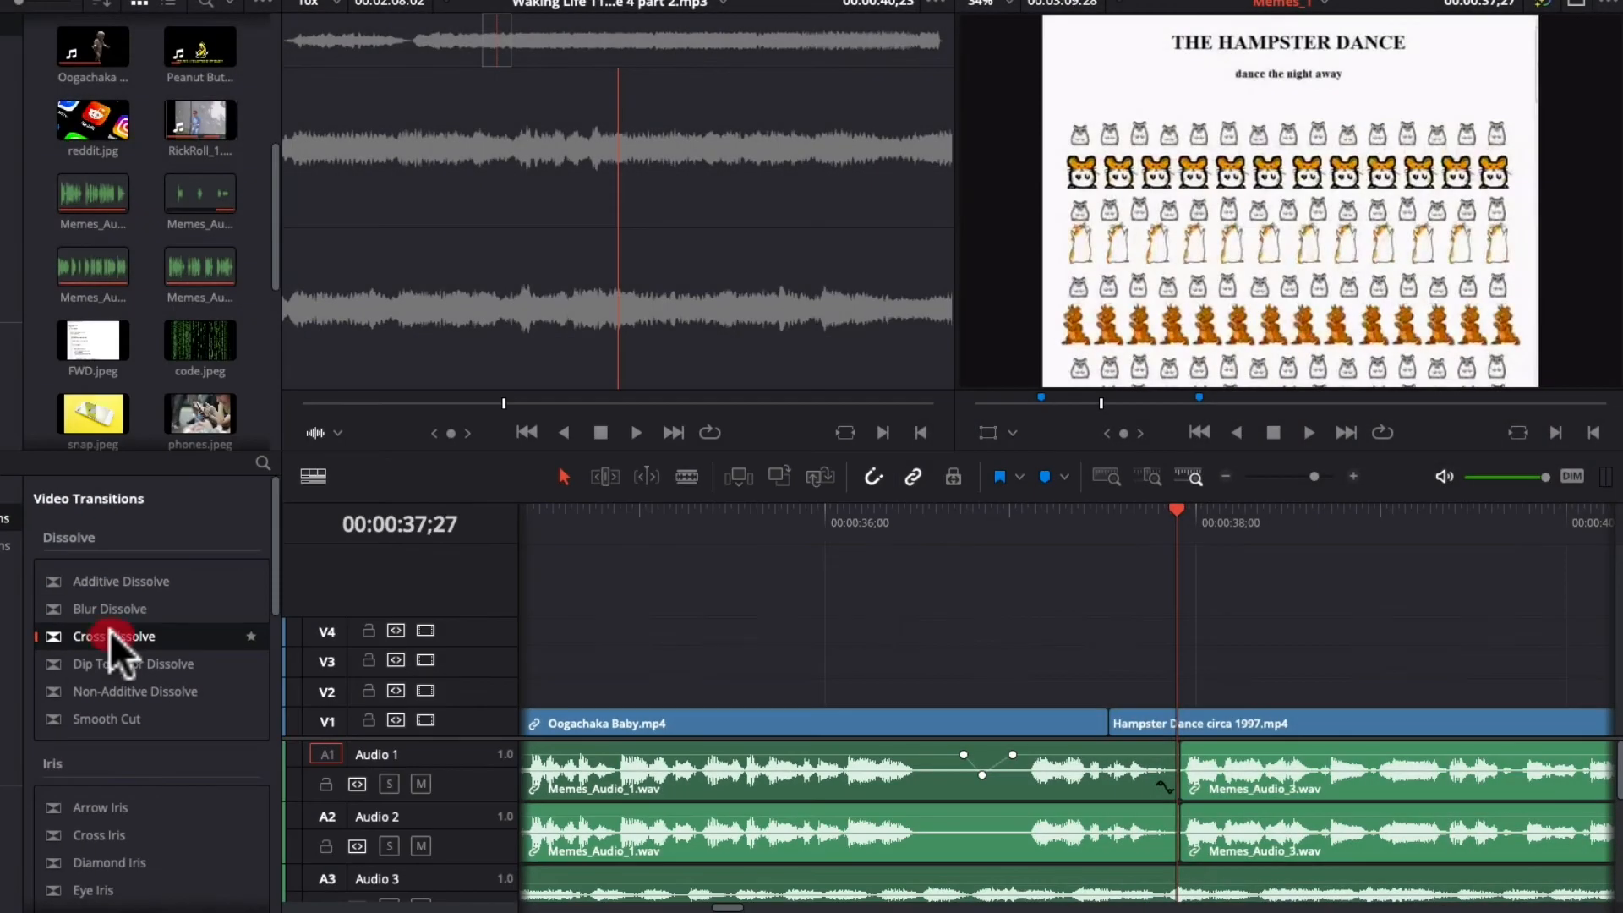
{"action": "mouse_move", "coordinate": [306, 342]}
{"action": "left_mouse_down"}
{"action": "mouse_move", "coordinate": [884, 643]}
{"action": "mouse_move", "coordinate": [1111, 717]}
{"action": "left_mouse_up"}
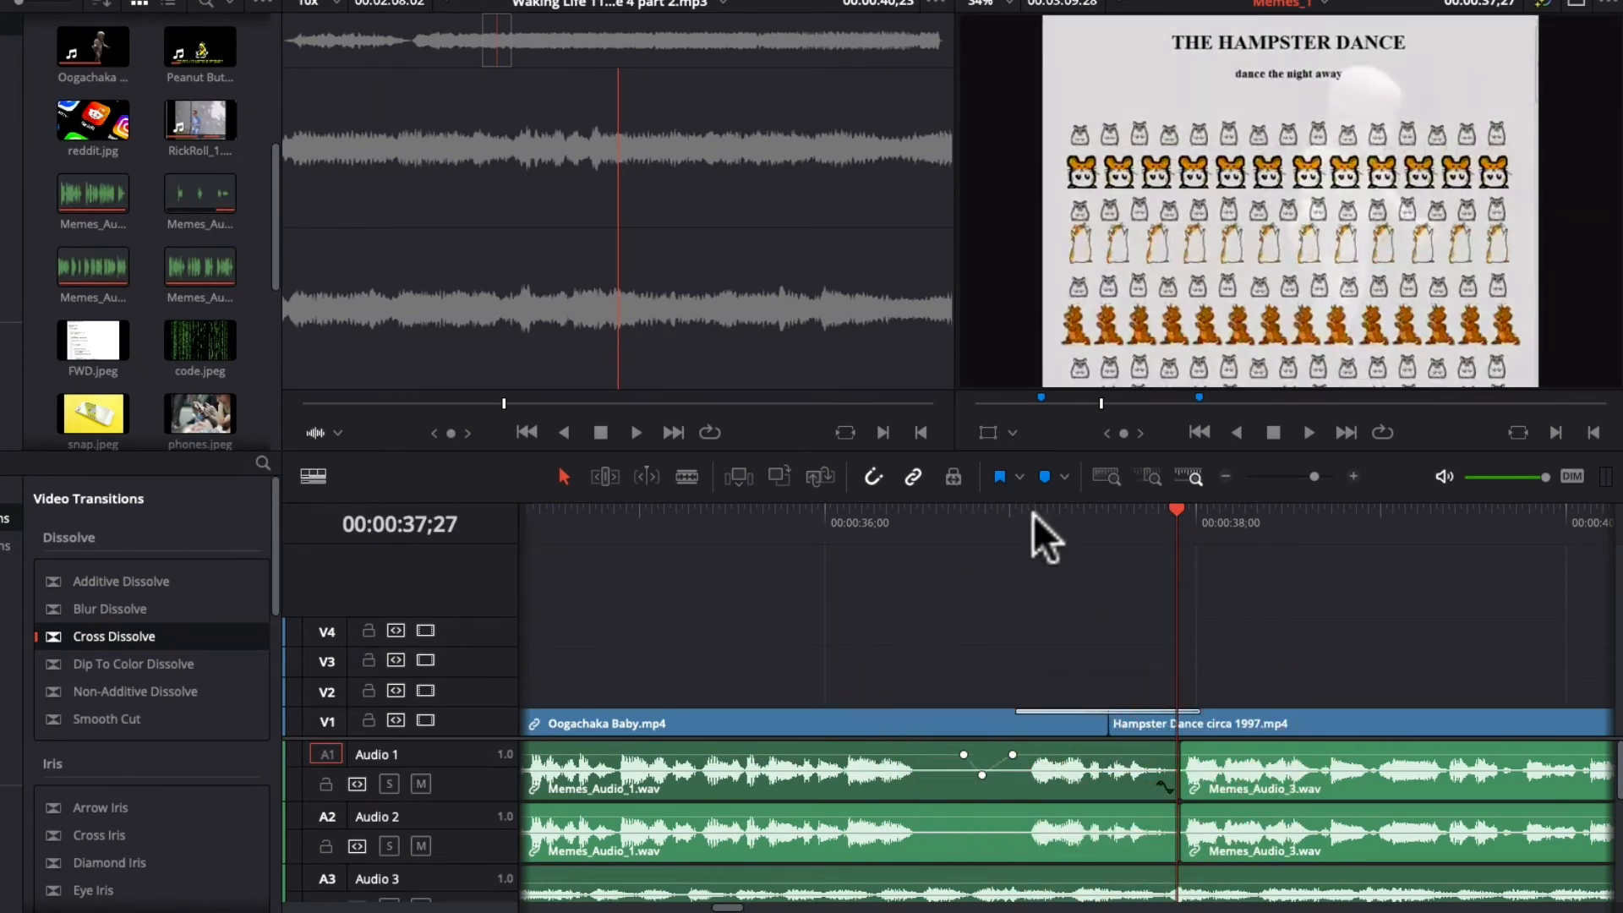
{"action": "left_click_drag", "start_coordinate": [1033, 514], "coordinate": [1102, 517]}
{"action": "left_click_drag", "start_coordinate": [855, 623], "coordinate": [804, 662]}
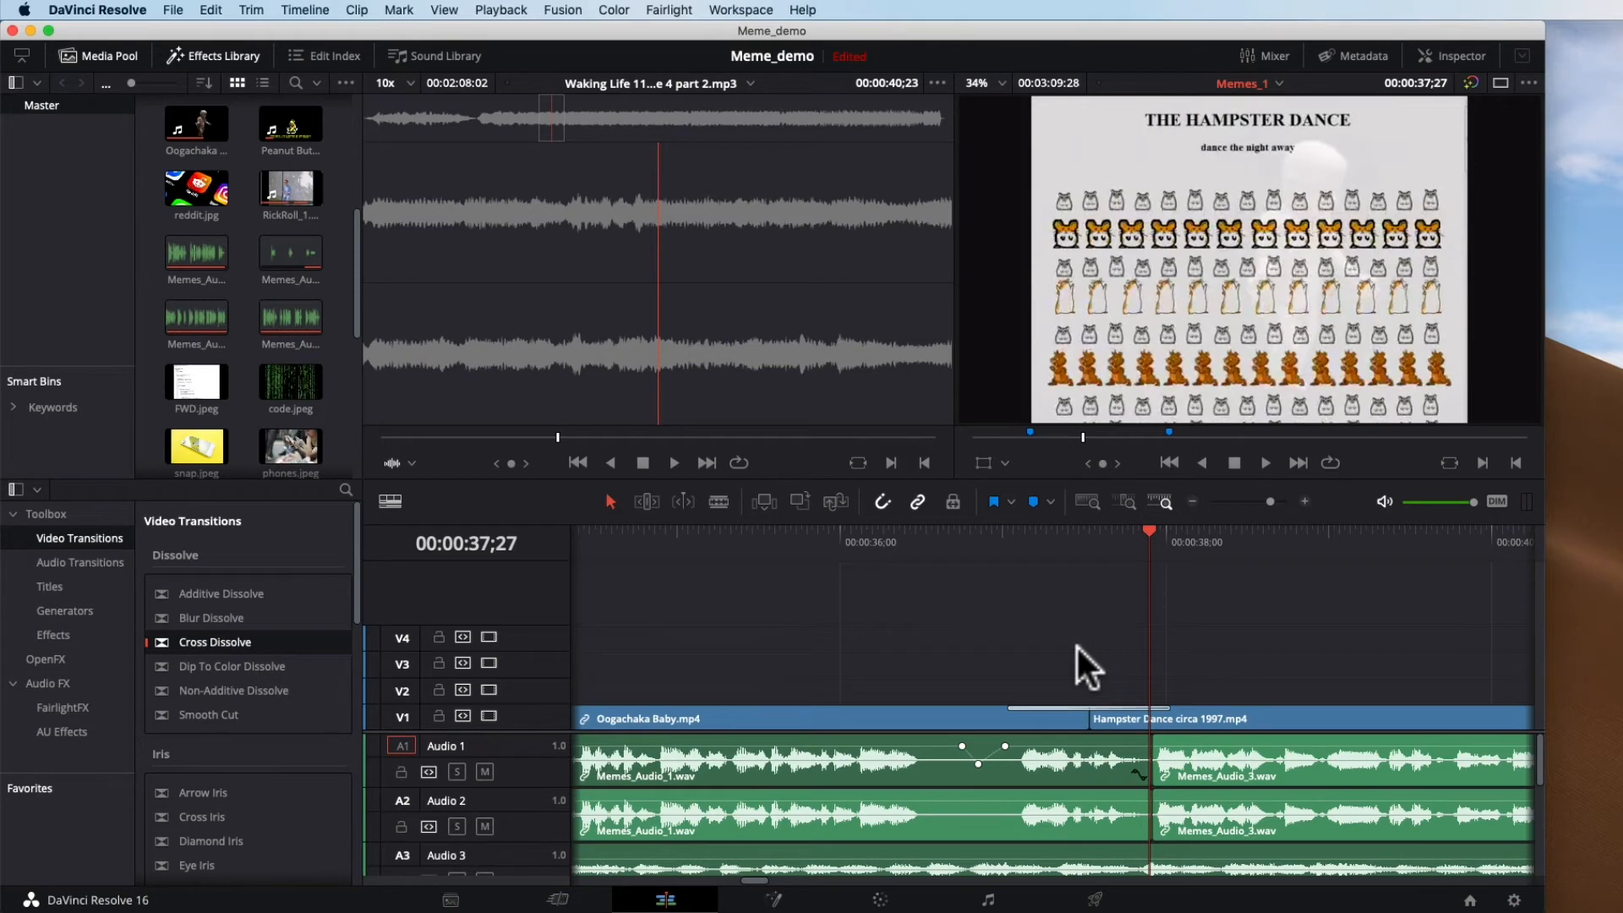
{"action": "left_click_drag", "start_coordinate": [1072, 546], "coordinate": [1224, 555]}
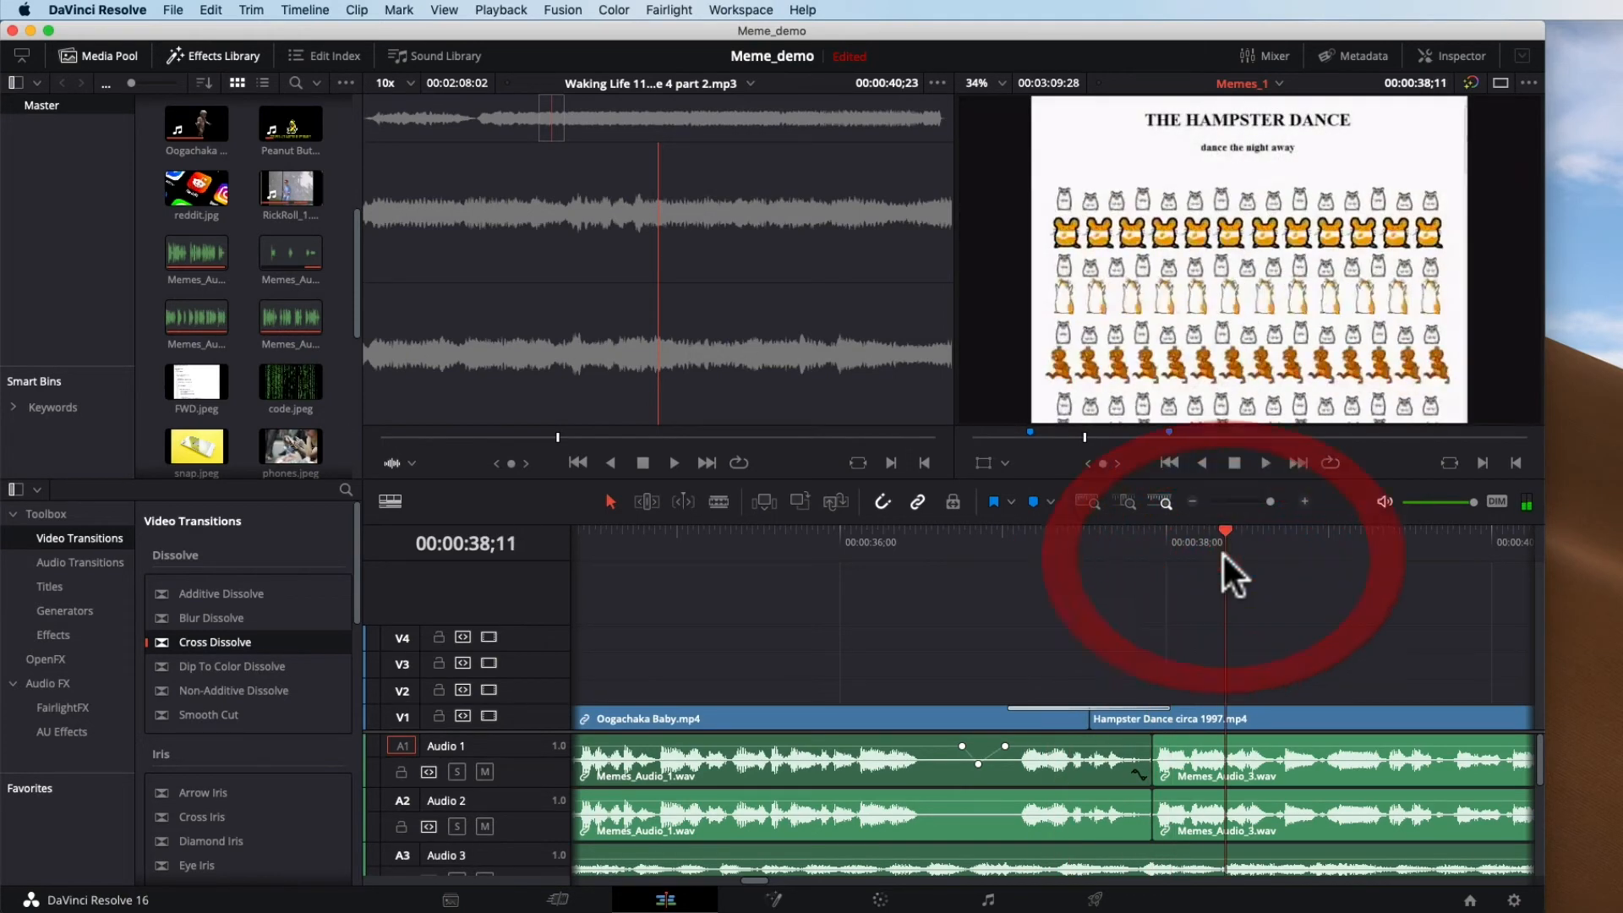
Go back to the start of the timeline and scrub through the dissolves between GIJoePSA.mp4 and Intro_Recording.mp4
{"action": "left_click_drag", "start_coordinate": [751, 879], "coordinate": [515, 879]}
{"action": "left_click_drag", "start_coordinate": [576, 546], "coordinate": [1273, 610]}
{"action": "left_click_drag", "start_coordinate": [583, 880], "coordinate": [616, 879]}
{"action": "left_click", "coordinate": [973, 546]}
{"action": "left_click_drag", "start_coordinate": [1007, 546], "coordinate": [1207, 545]}
{"action": "left_click", "coordinate": [936, 546]}
{"action": "left_click_drag", "start_coordinate": [936, 547], "coordinate": [1251, 560]}
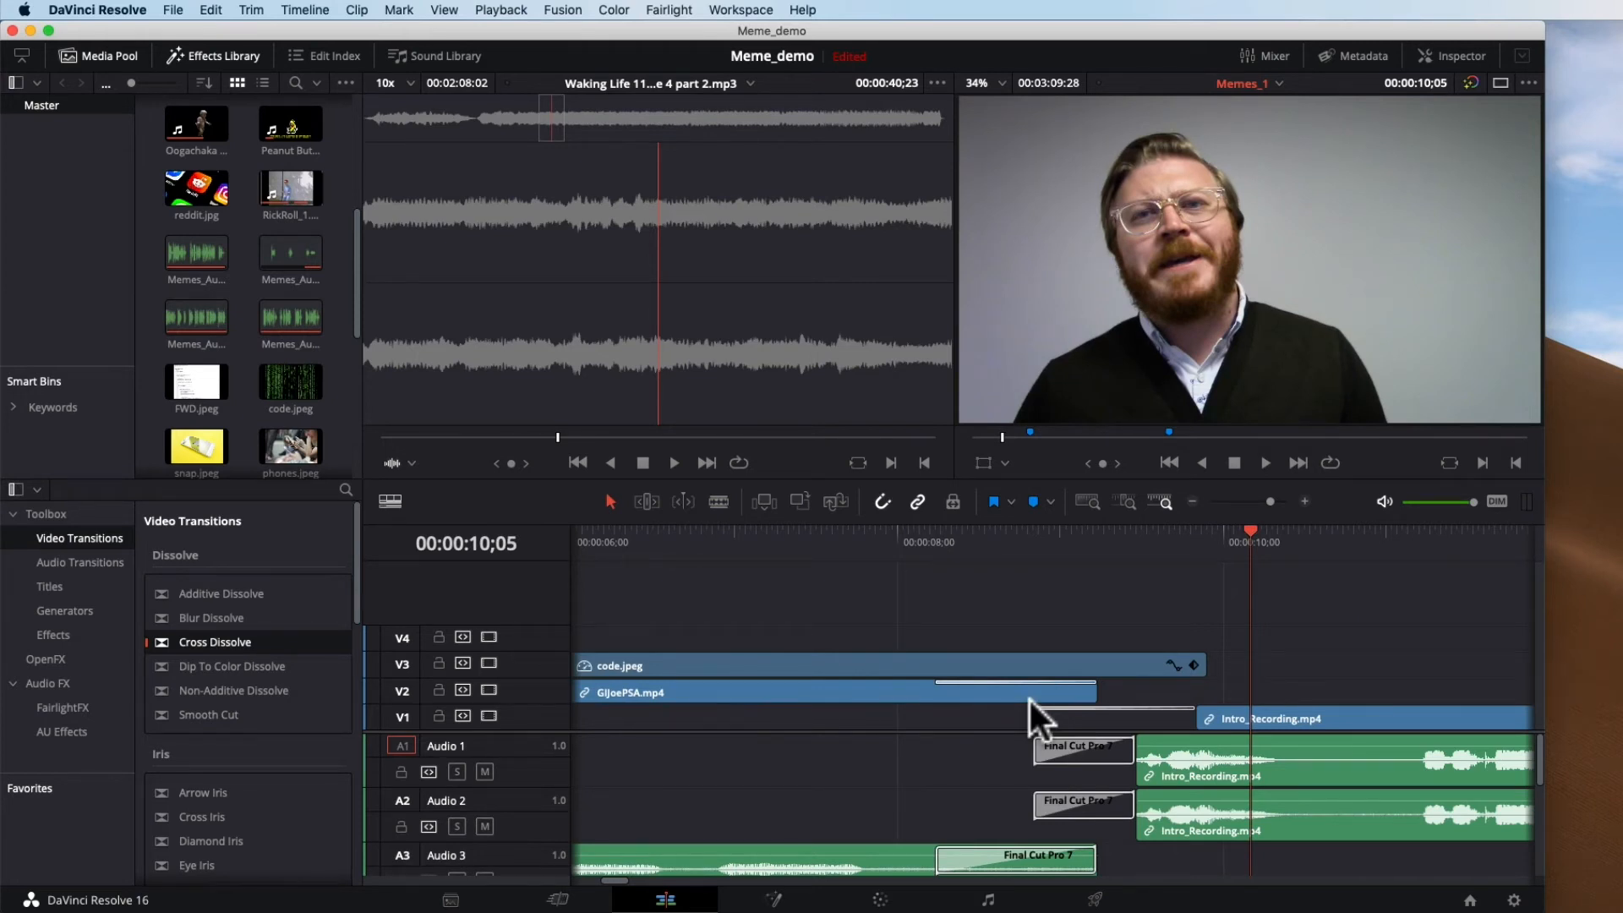
Try the Arrow Iris transition at the cut between Oogachaka Baby.mp4 and Hampster Dance circa 1997.mp4, preview it and remove it
{"action": "left_click", "coordinate": [221, 790]}
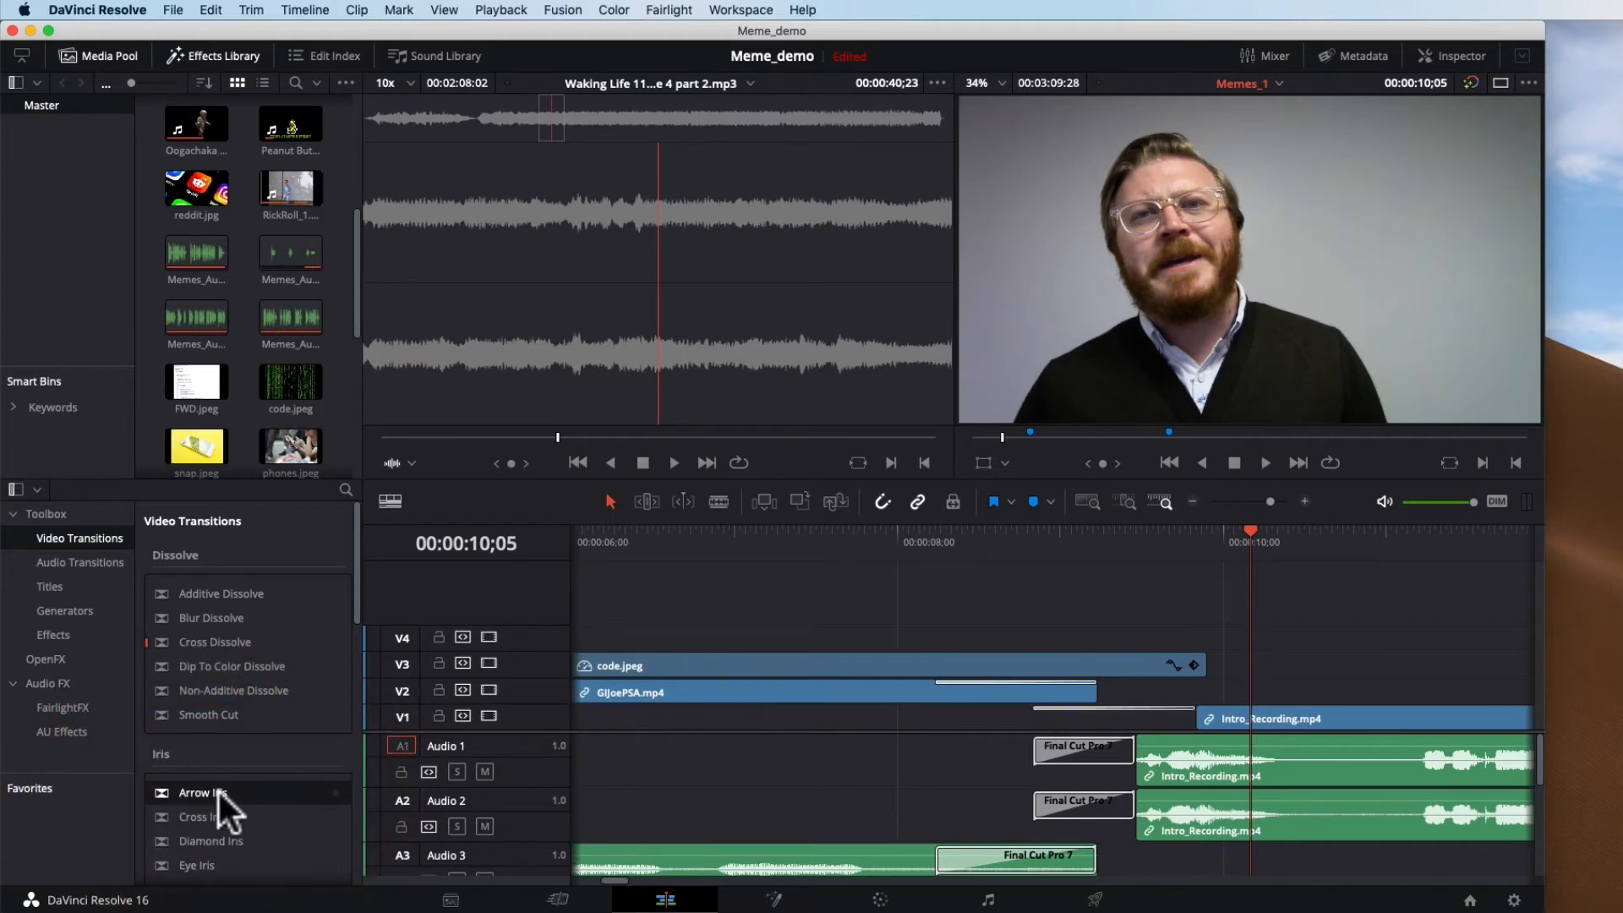
{"action": "scroll", "coordinate": [228, 786], "scroll_direction": "down", "scroll_amount": 5}
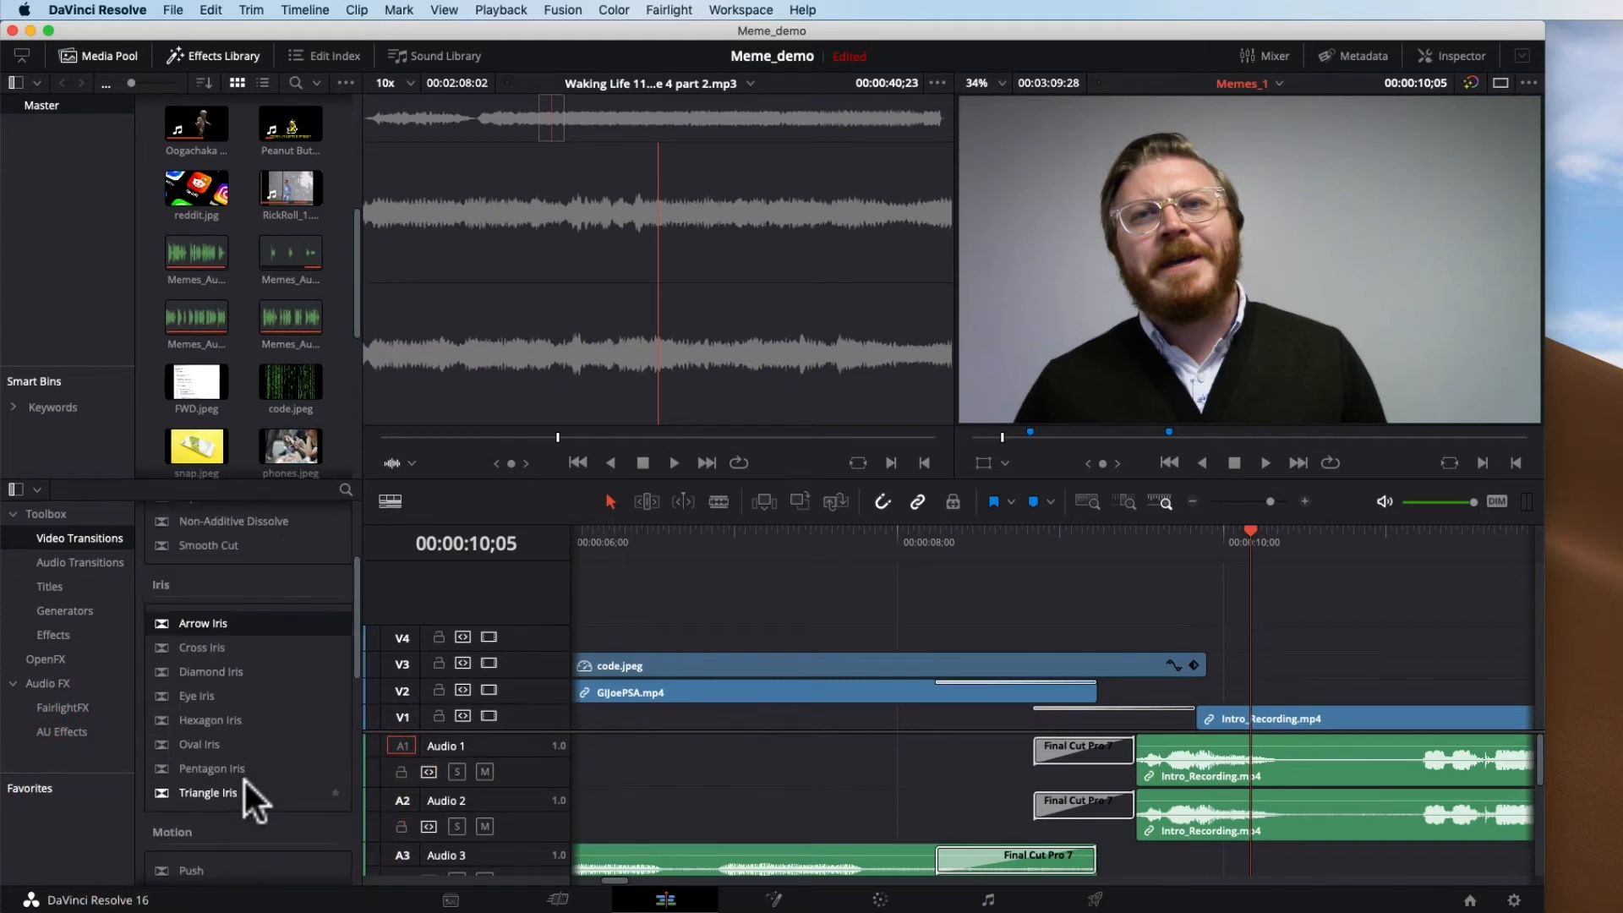
{"action": "left_click_drag", "start_coordinate": [219, 624], "coordinate": [1315, 725]}
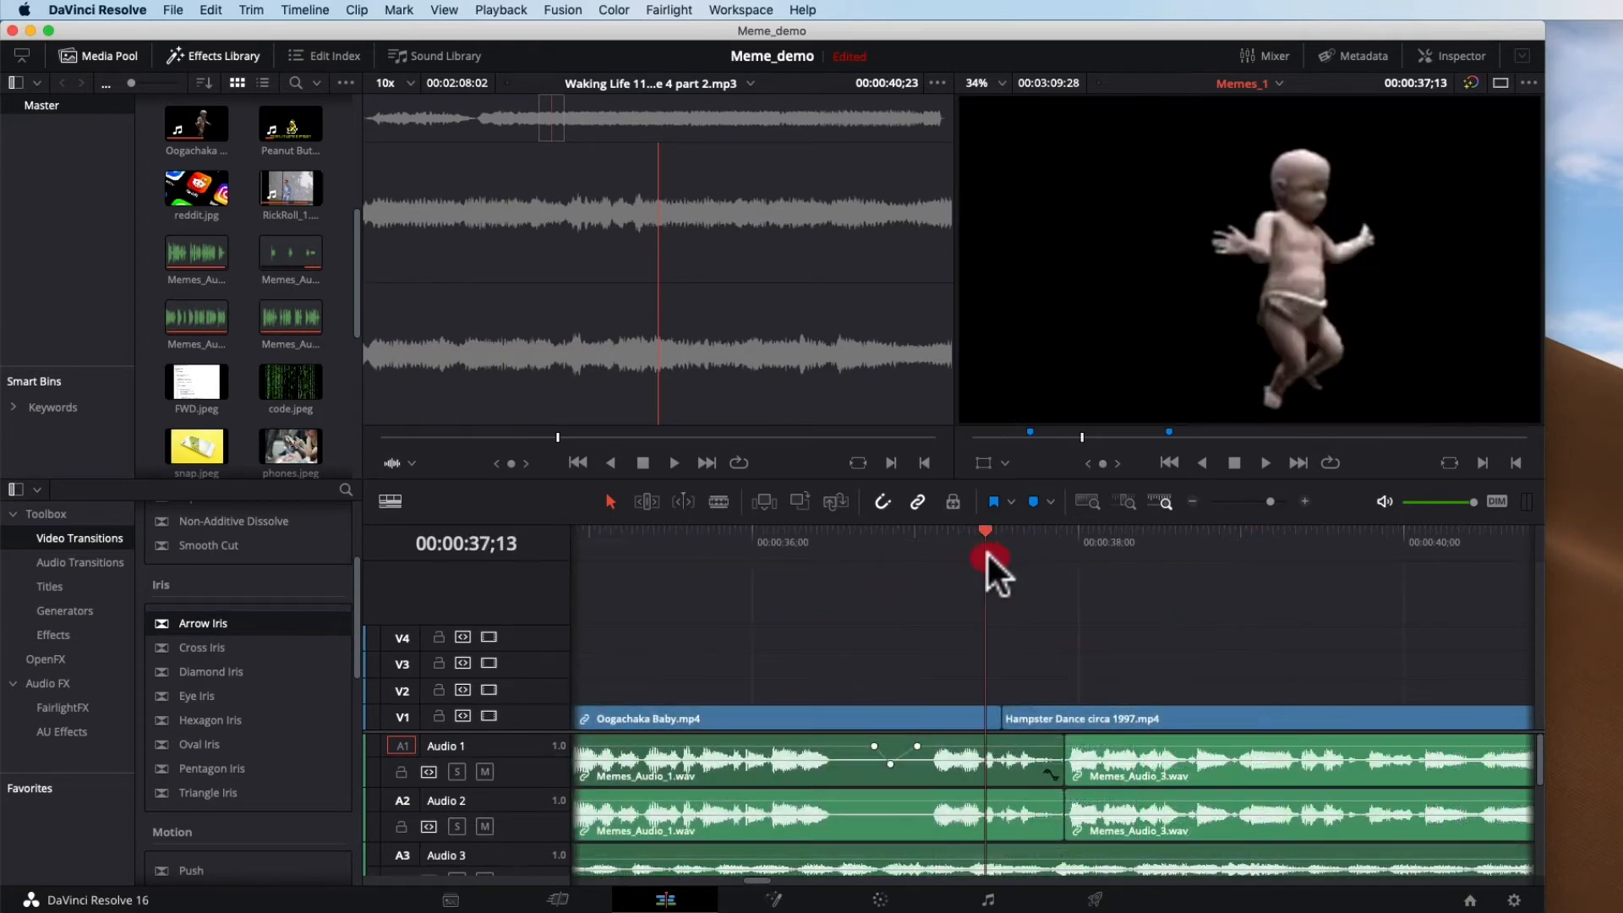
{"action": "mouse_move", "coordinate": [987, 554]}
{"action": "left_mouse_down"}
{"action": "mouse_move", "coordinate": [1045, 556]}
{"action": "mouse_move", "coordinate": [965, 551]}
{"action": "mouse_move", "coordinate": [1004, 550]}
{"action": "mouse_move", "coordinate": [980, 551]}
{"action": "left_mouse_up"}
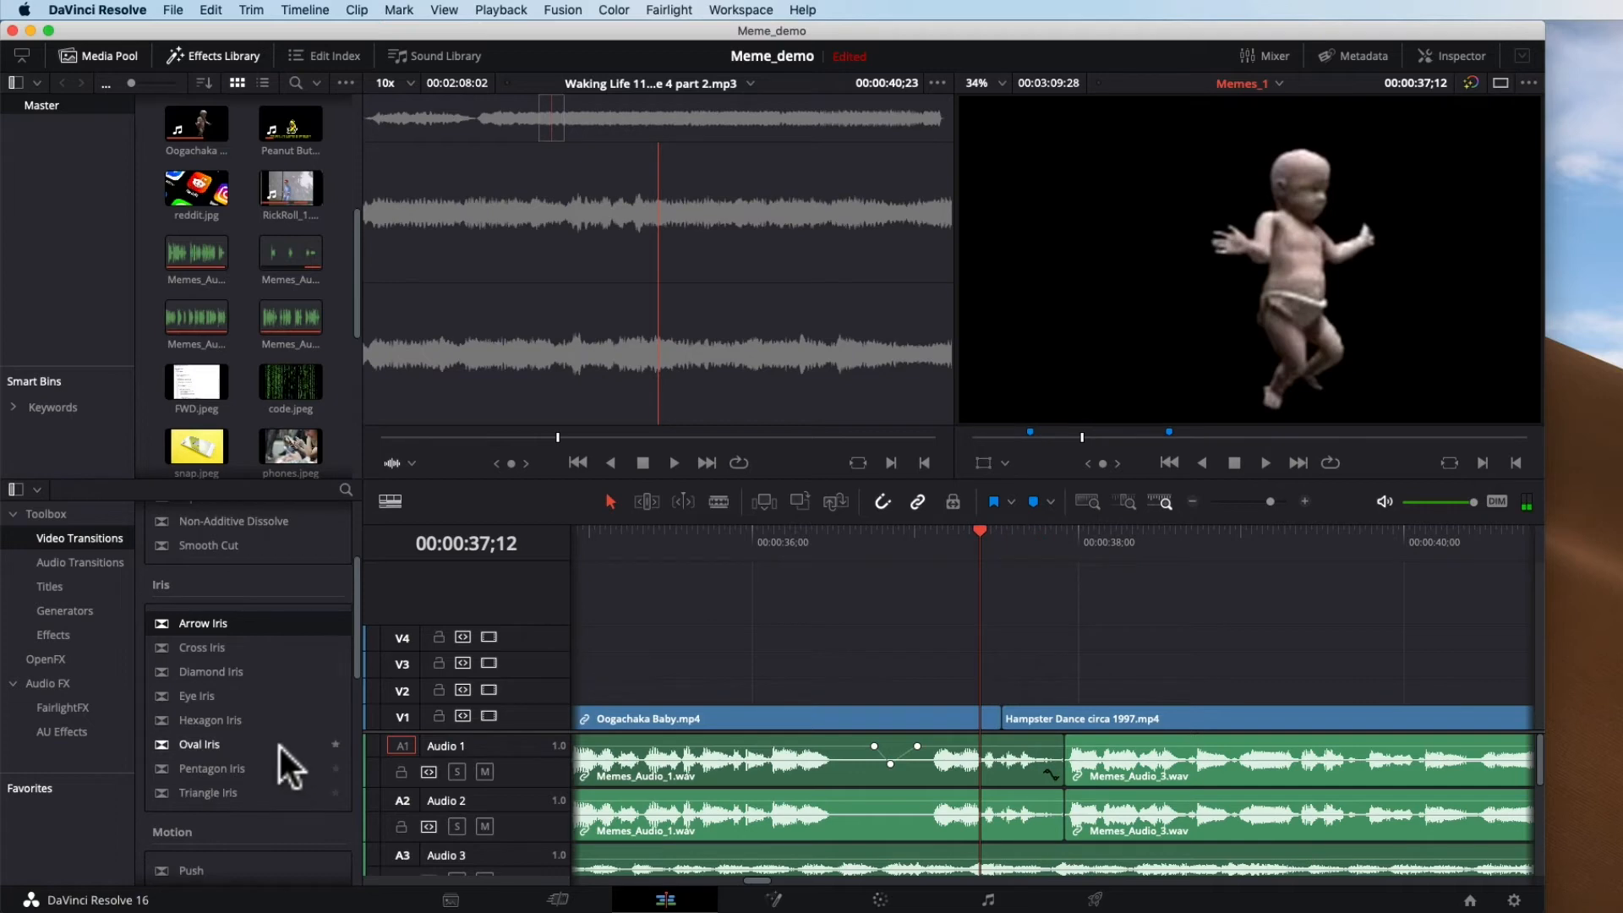
{"action": "left_click_drag", "start_coordinate": [224, 632], "coordinate": [925, 555]}
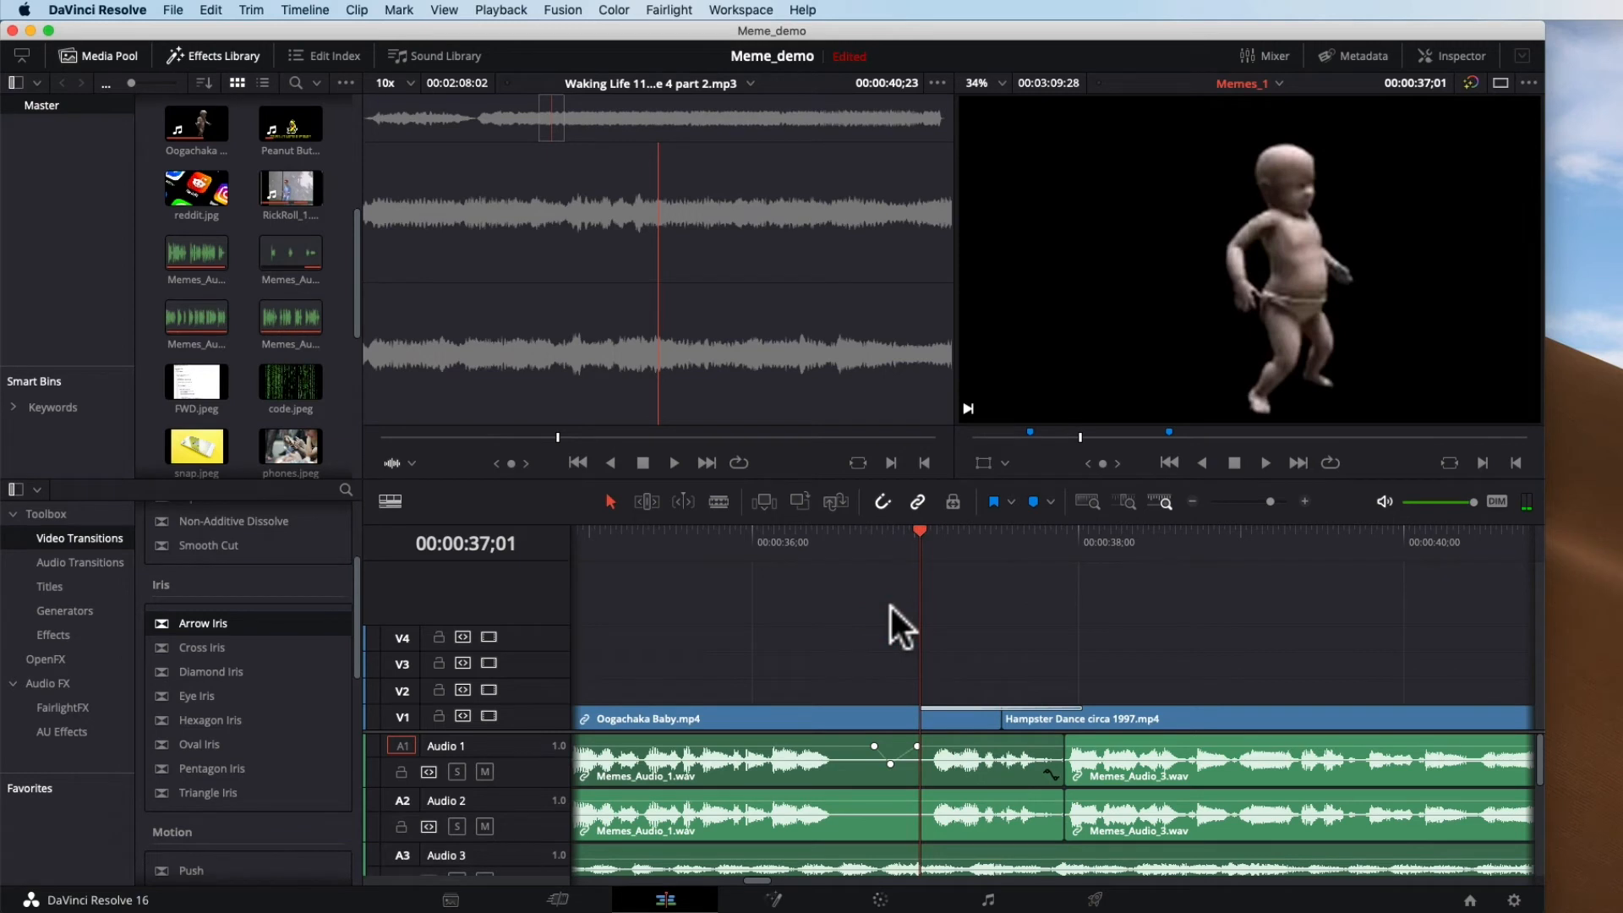
{"action": "left_click", "coordinate": [975, 552]}
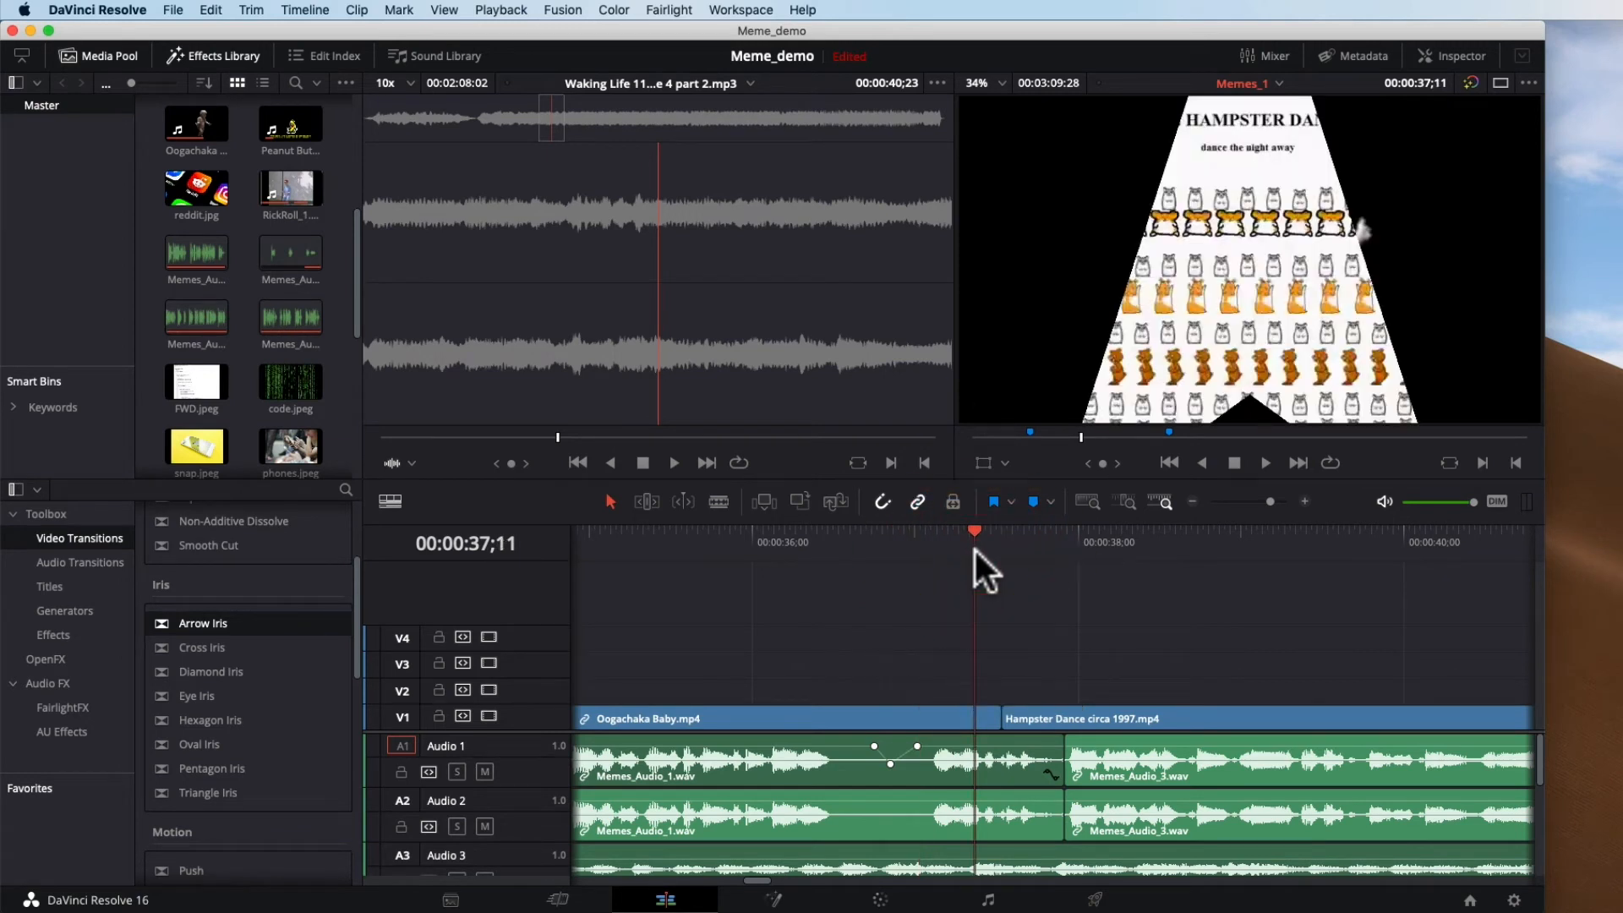
Try the Cross Iris transition at the Oogachaka Baby.mp4 and Hampster Dance cut, preview it and remove it
{"action": "left_click_drag", "start_coordinate": [221, 648], "coordinate": [1068, 707]}
{"action": "mouse_move", "coordinate": [1022, 532]}
{"action": "left_mouse_down"}
{"action": "mouse_move", "coordinate": [986, 534]}
{"action": "mouse_move", "coordinate": [1059, 534]}
{"action": "mouse_move", "coordinate": [1001, 536]}
{"action": "mouse_move", "coordinate": [1056, 531]}
{"action": "mouse_move", "coordinate": [1032, 536]}
{"action": "left_mouse_up"}
{"action": "left_click", "coordinate": [1033, 535]}
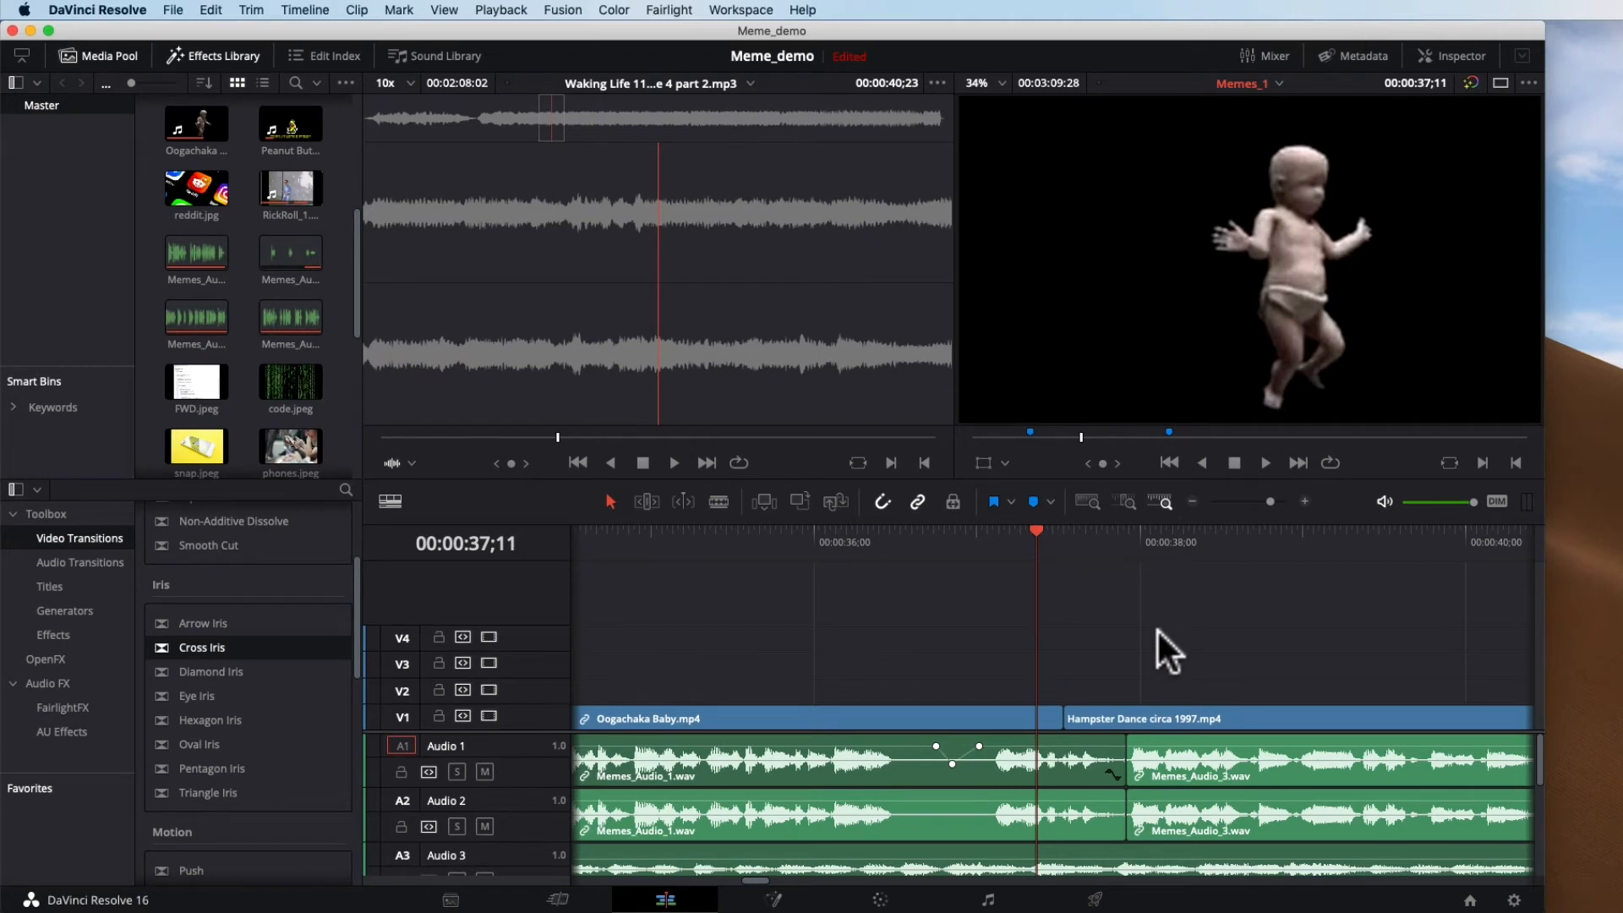
Try a Blur Dissolve at the Oogachaka Baby.mp4 and Hampster Dance cut, scrub through it and delete it
{"action": "scroll", "coordinate": [280, 733], "scroll_direction": "down", "scroll_amount": 5}
{"action": "scroll", "coordinate": [281, 733], "scroll_direction": "up", "scroll_amount": 6}
{"action": "scroll", "coordinate": [288, 640], "scroll_direction": "up", "scroll_amount": 2}
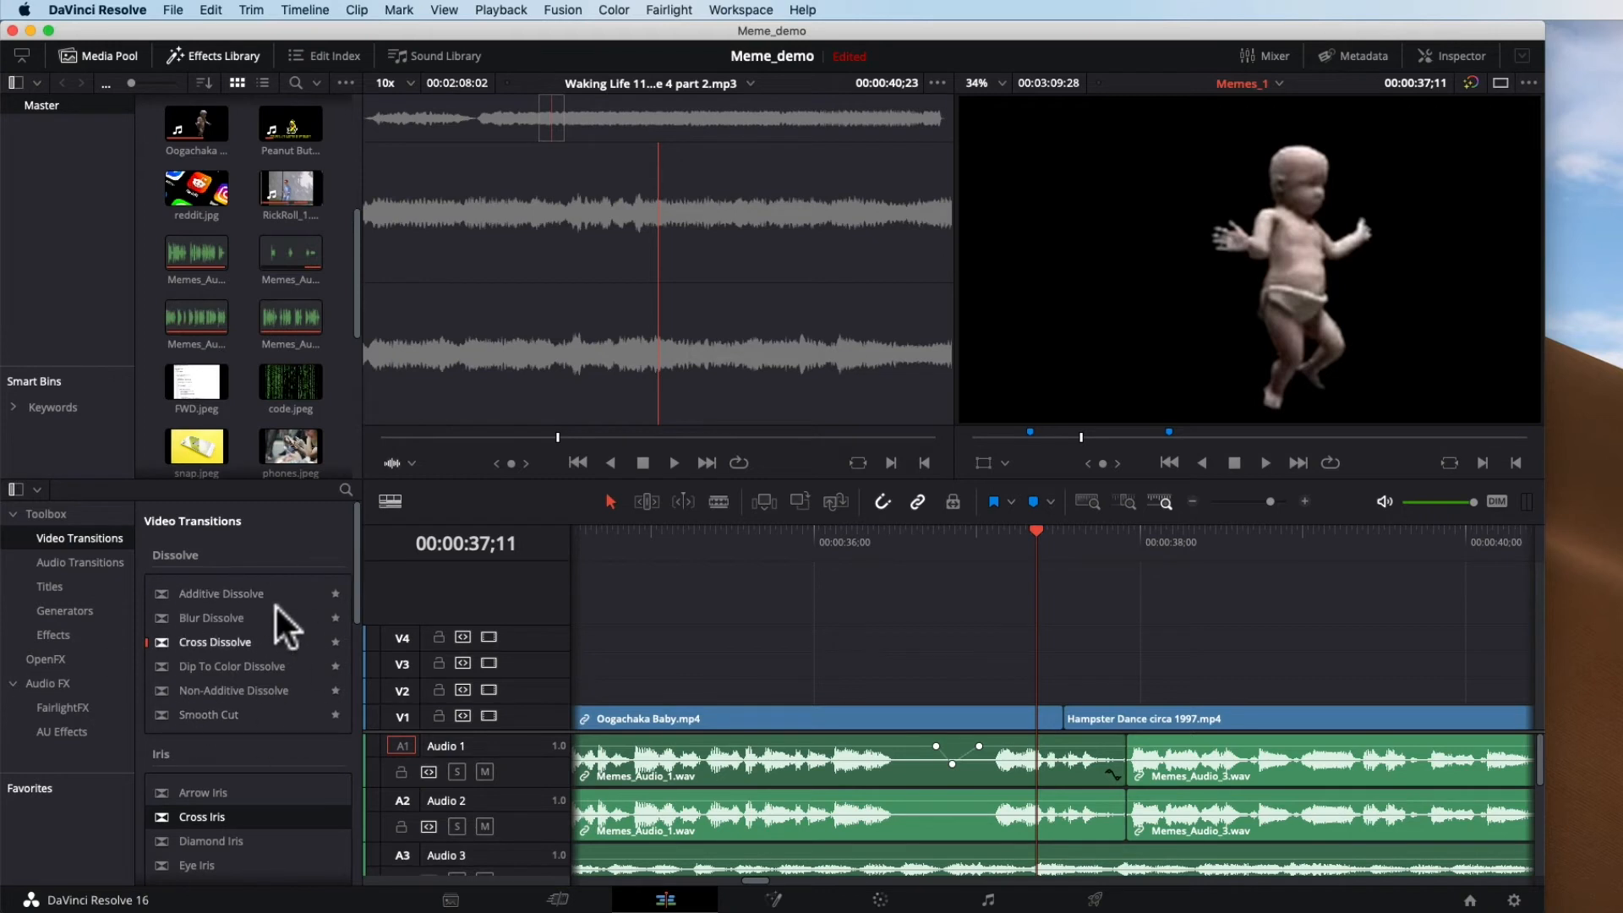
{"action": "left_click_drag", "start_coordinate": [215, 618], "coordinate": [1059, 715]}
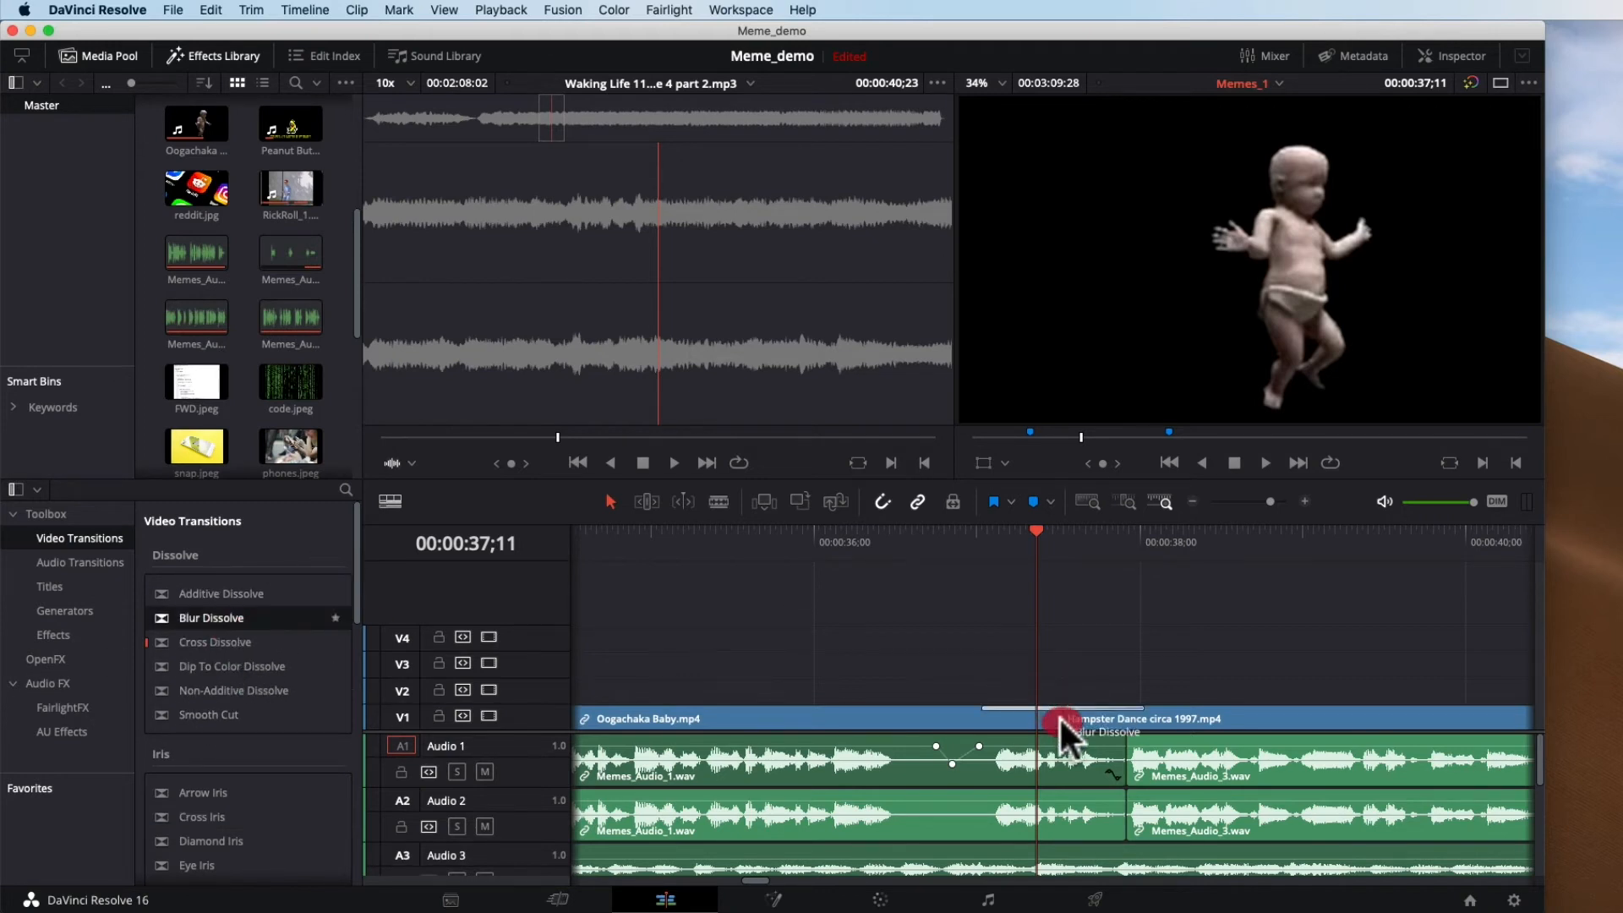
{"action": "left_click_drag", "start_coordinate": [1036, 558], "coordinate": [1164, 541]}
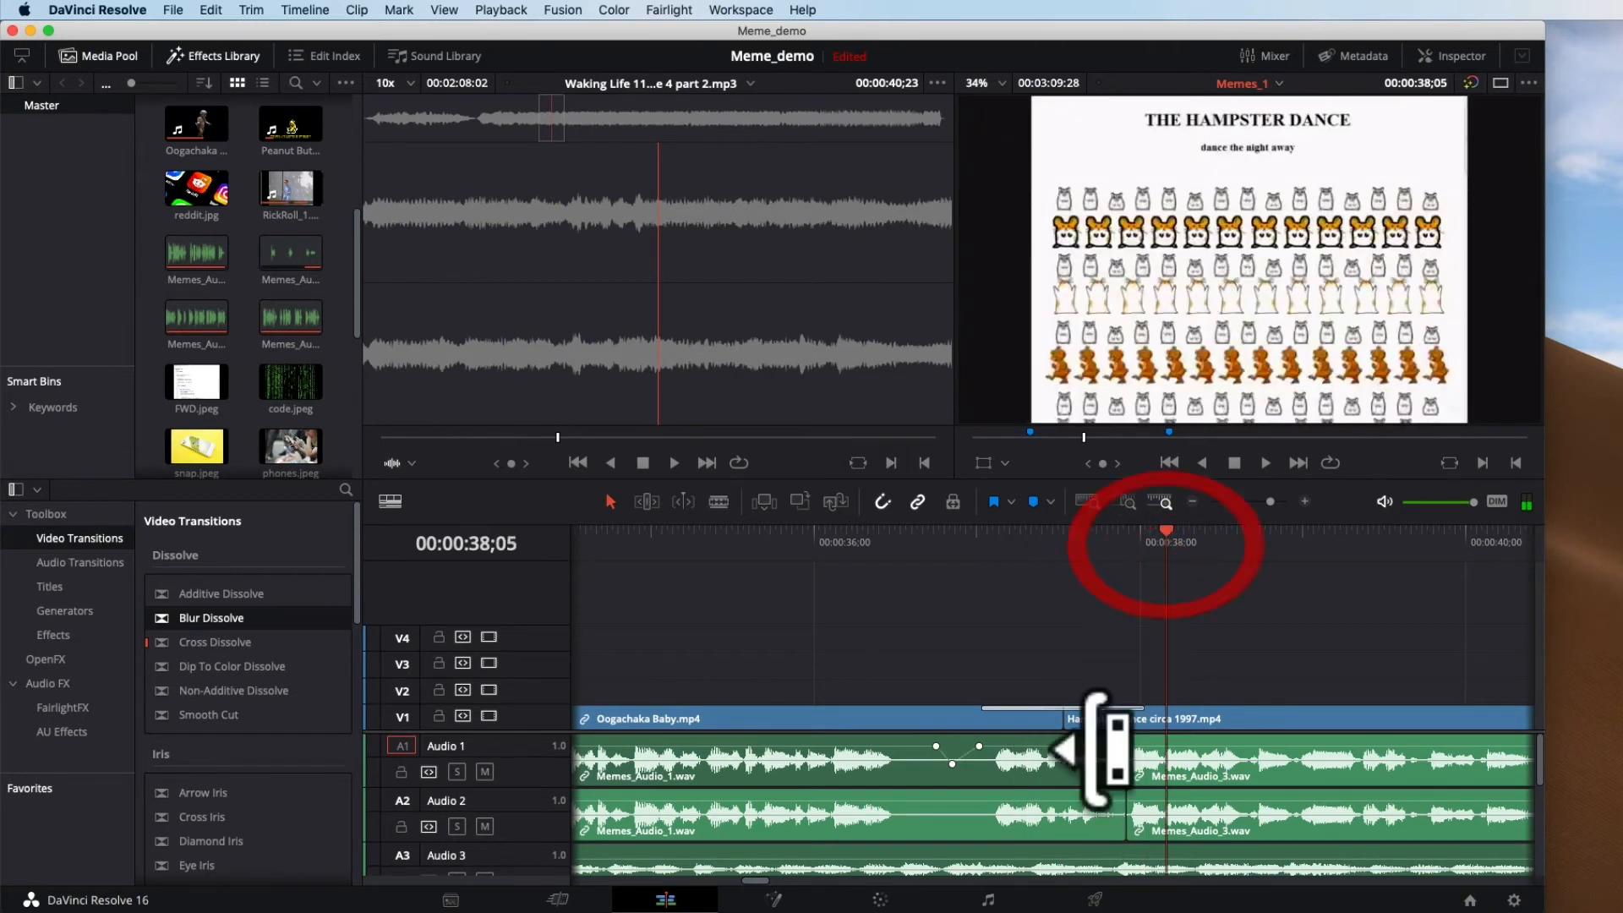
{"action": "left_click", "coordinate": [1048, 706]}
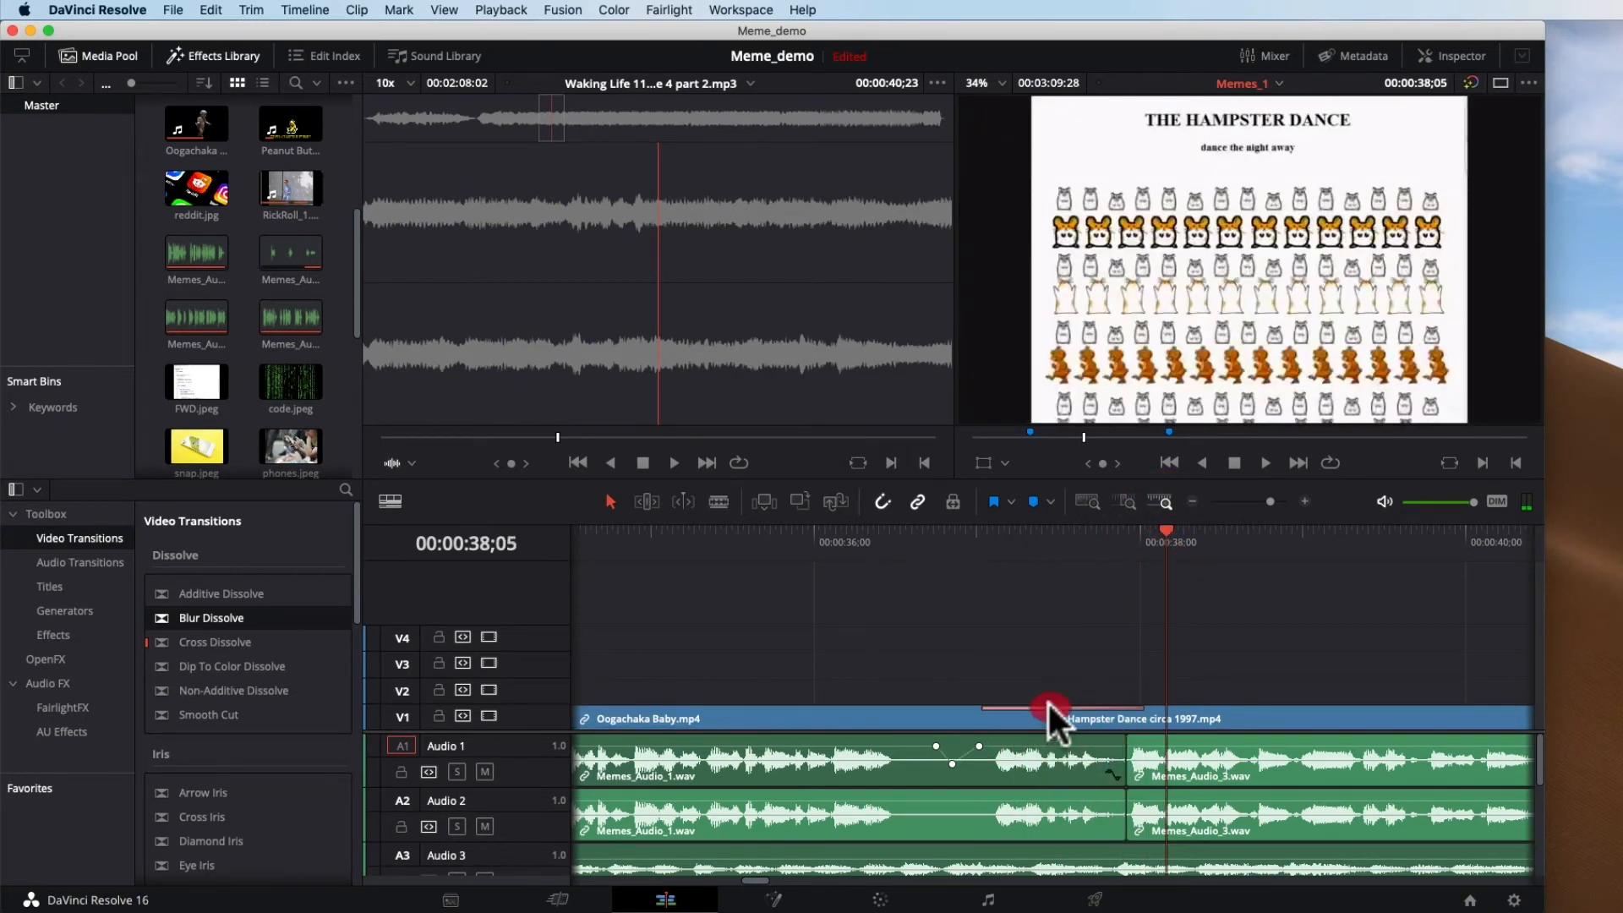
{"action": "key", "text": "Delete"}
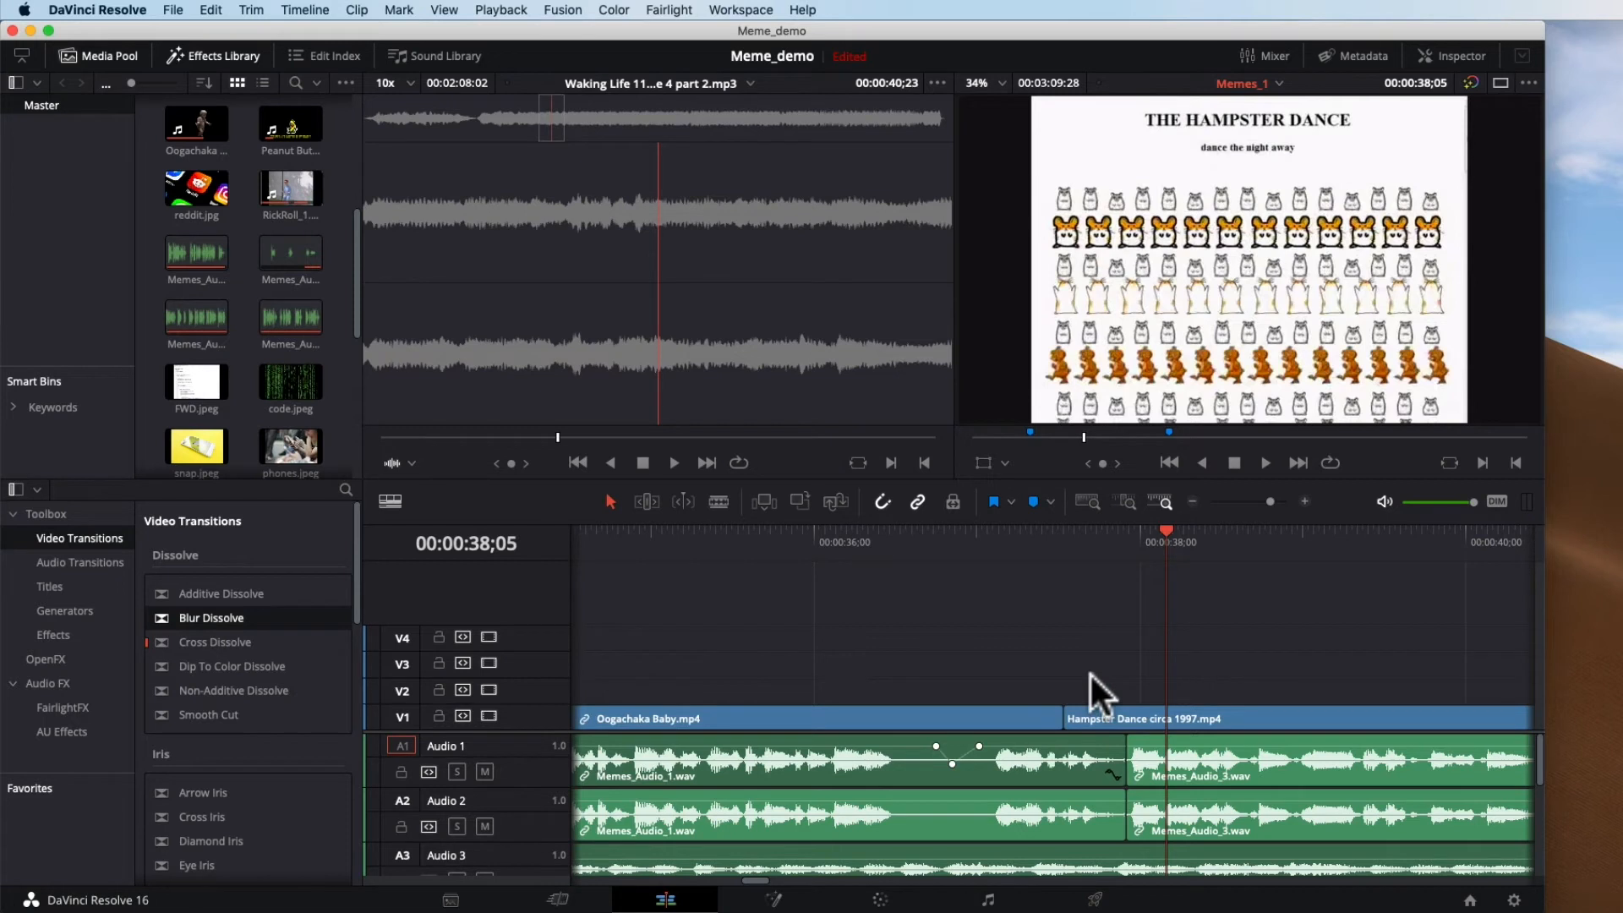
Look through the Shape, Wipe and Fusion categories of the video transitions
{"action": "scroll", "coordinate": [196, 767], "scroll_direction": "down", "scroll_amount": 10}
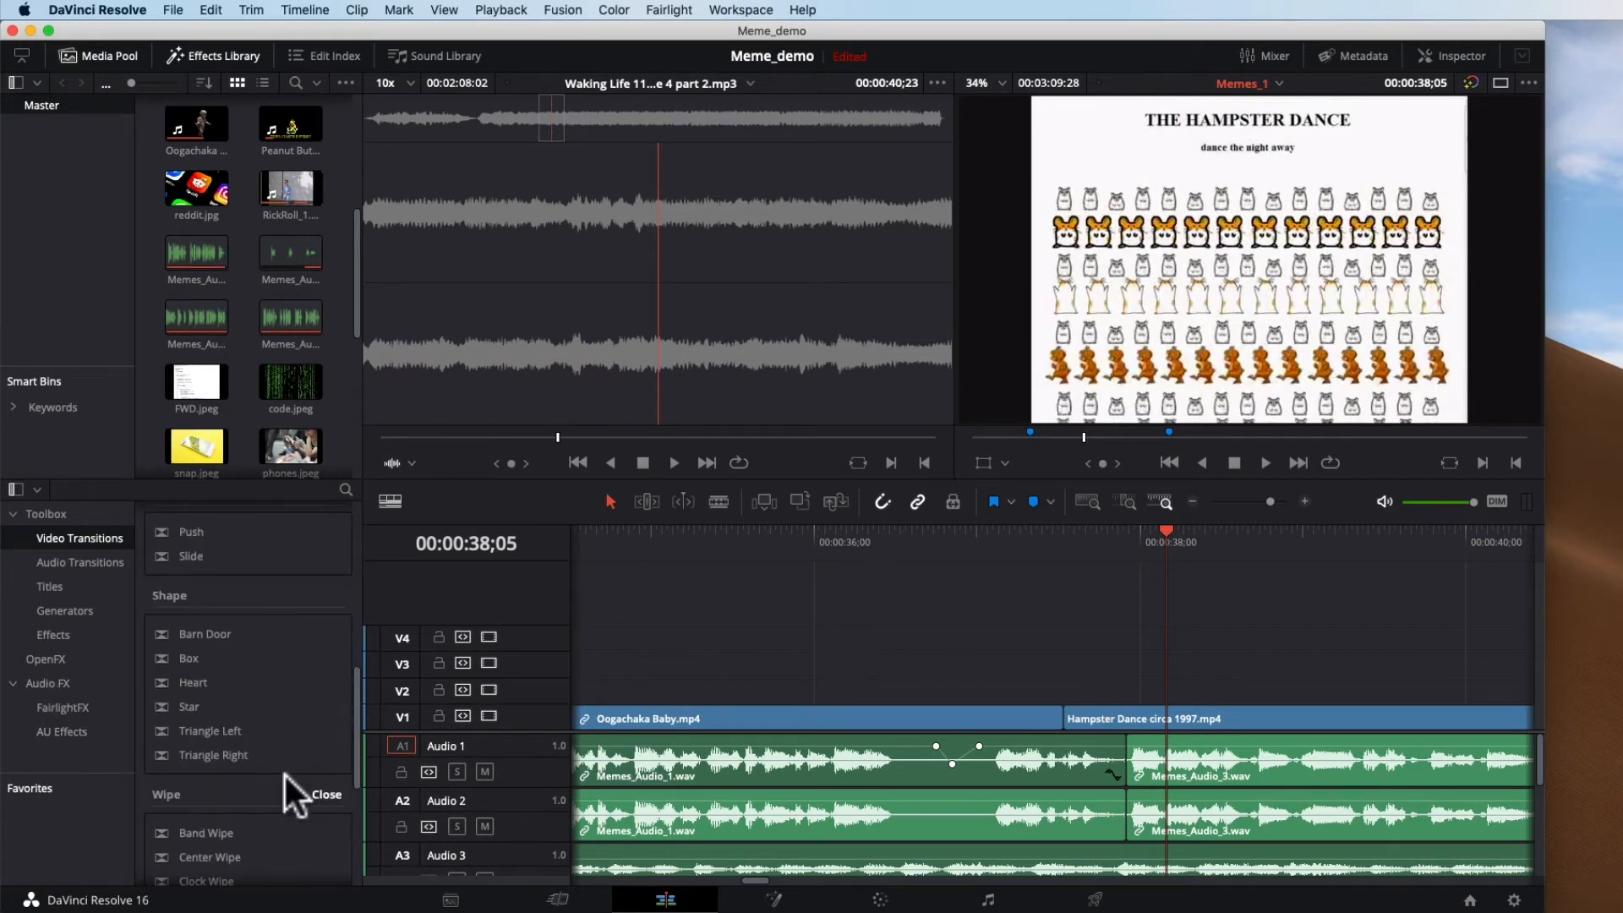
{"action": "scroll", "coordinate": [286, 774], "scroll_direction": "down", "scroll_amount": 5}
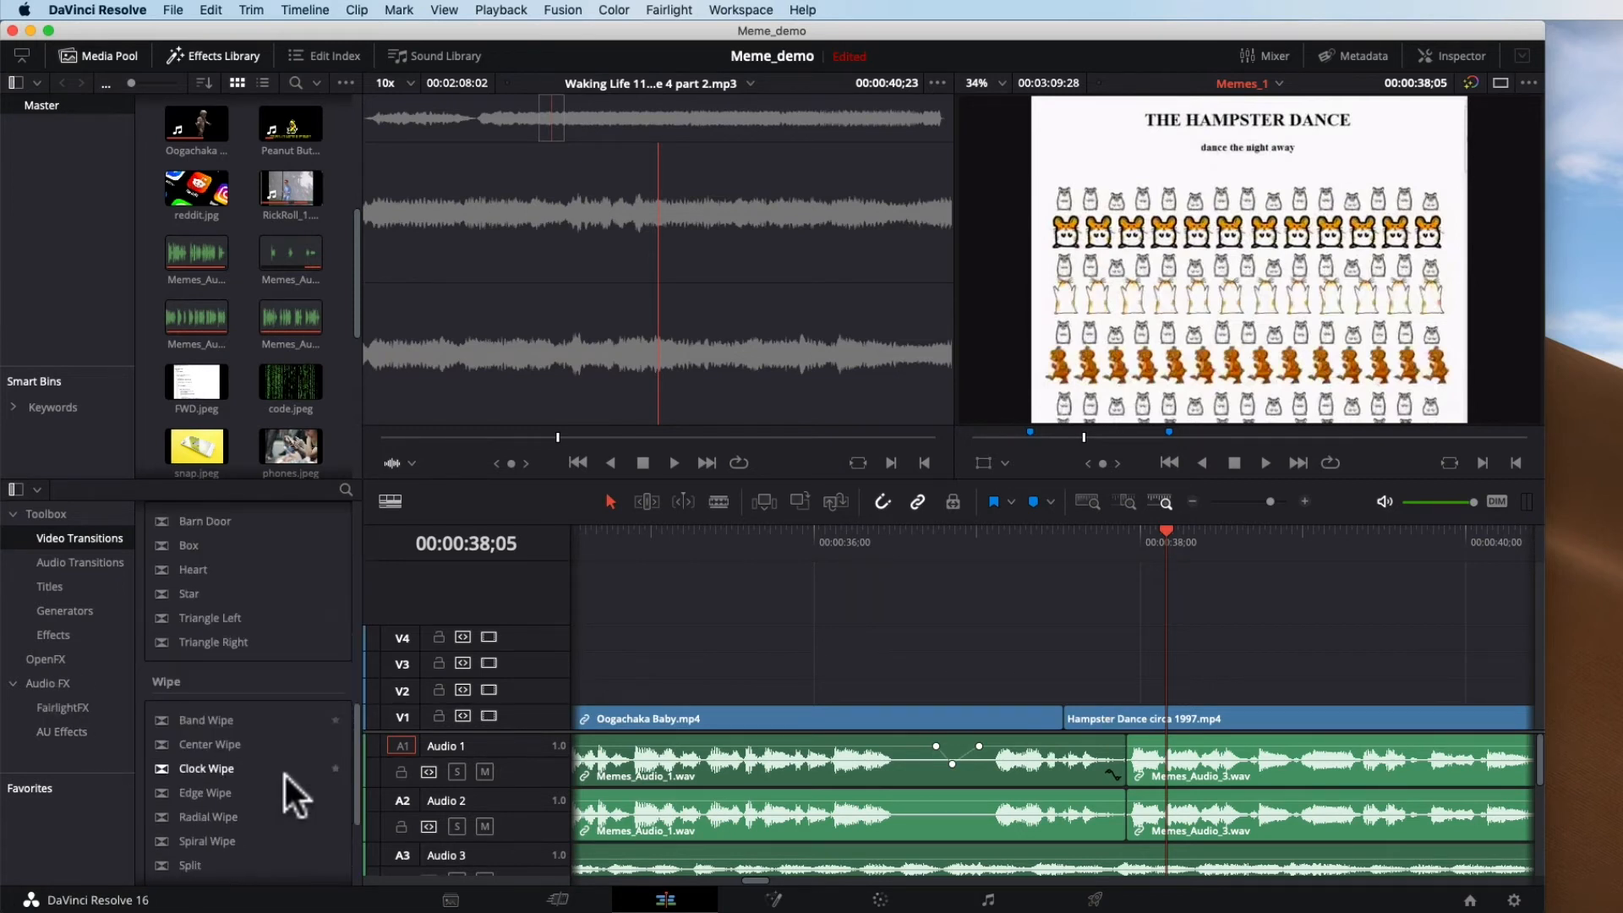
{"action": "scroll", "coordinate": [286, 774], "scroll_direction": "down", "scroll_amount": 2}
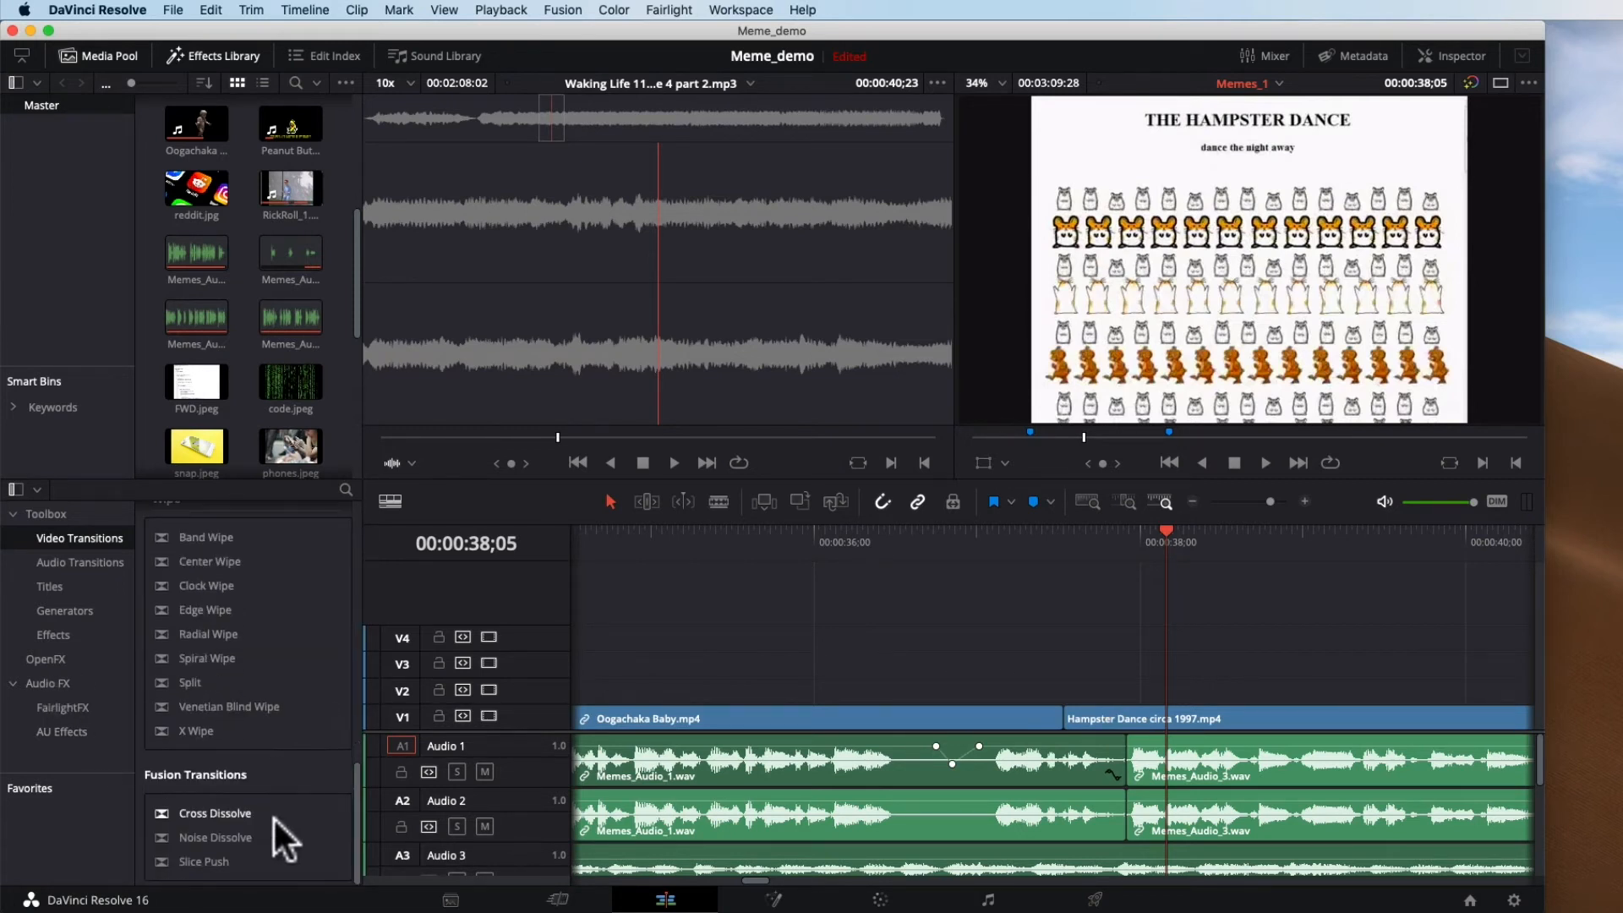
{"action": "scroll", "coordinate": [272, 851], "scroll_direction": "up", "scroll_amount": 6}
{"action": "scroll", "coordinate": [273, 830], "scroll_direction": "down", "scroll_amount": 2}
{"action": "scroll", "coordinate": [272, 830], "scroll_direction": "up", "scroll_amount": 3}
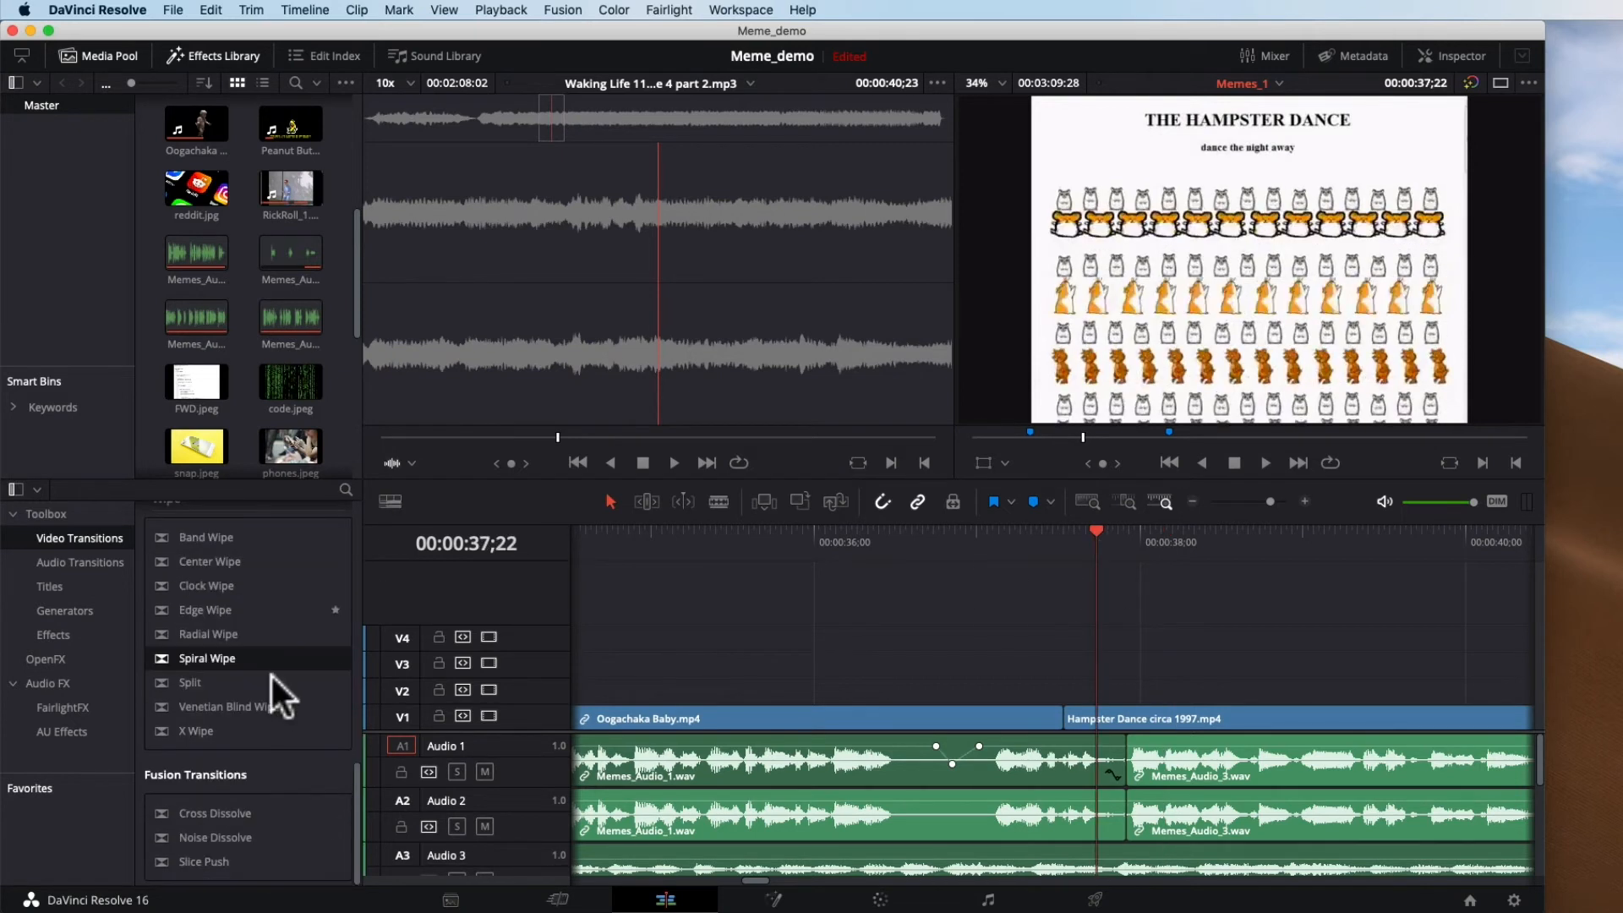
Apply a Cross Dissolve at the cut between Oogachaka Baby.mp4 and Hampster Dance circa 1997.mp4
{"action": "left_click_drag", "start_coordinate": [355, 765], "coordinate": [361, 492]}
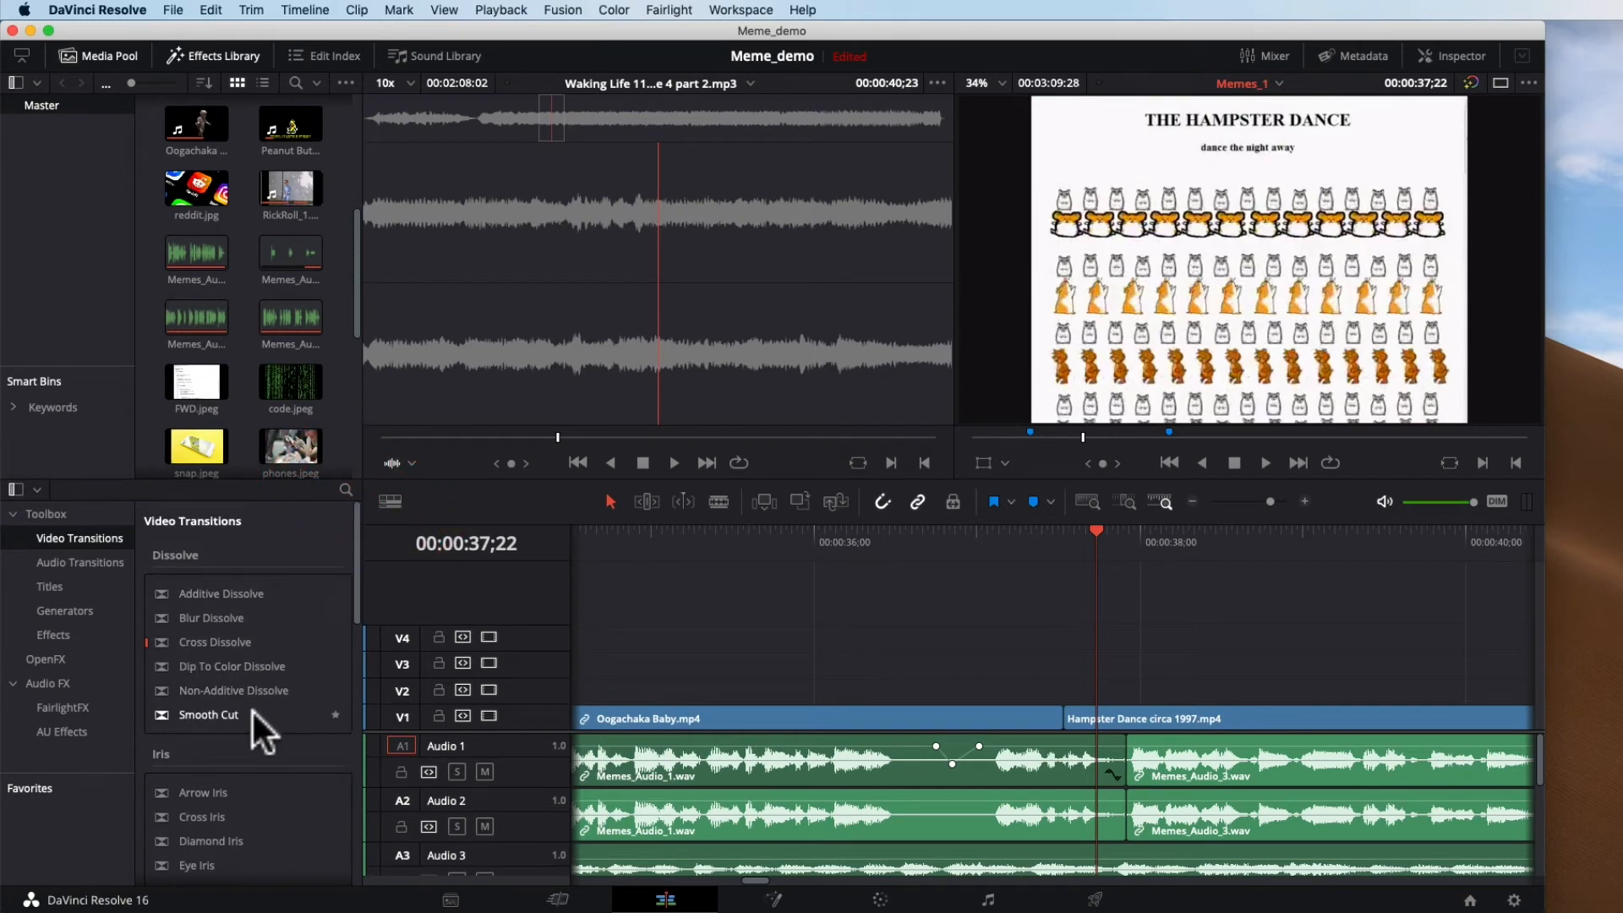
{"action": "left_click_drag", "start_coordinate": [205, 640], "coordinate": [1025, 709]}
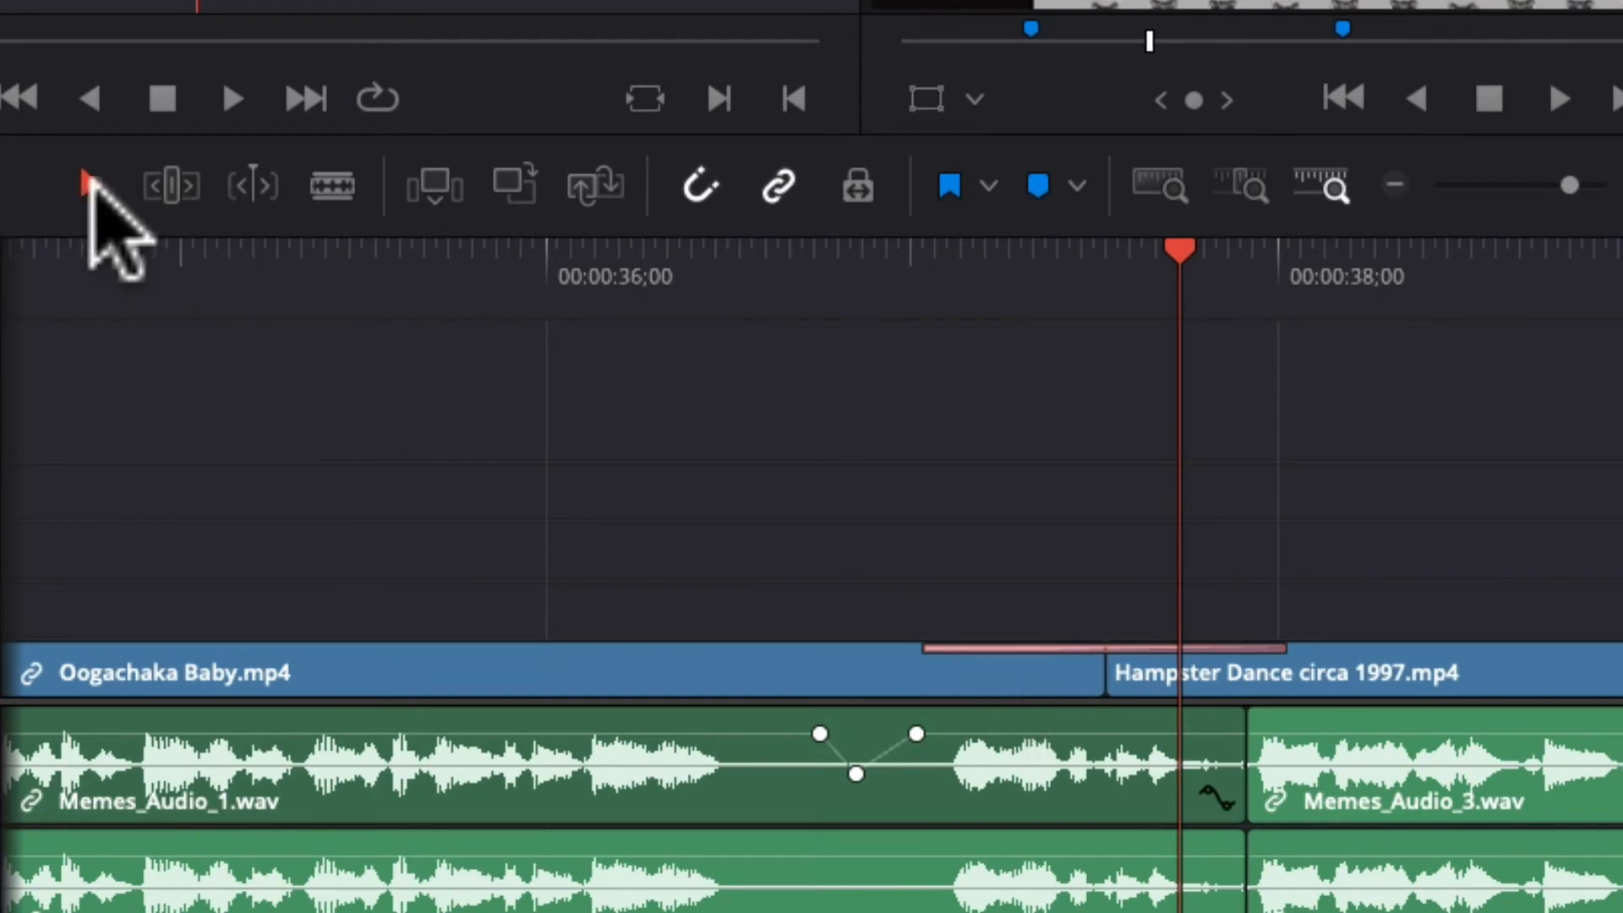
{"action": "left_click_drag", "start_coordinate": [926, 649], "coordinate": [997, 653]}
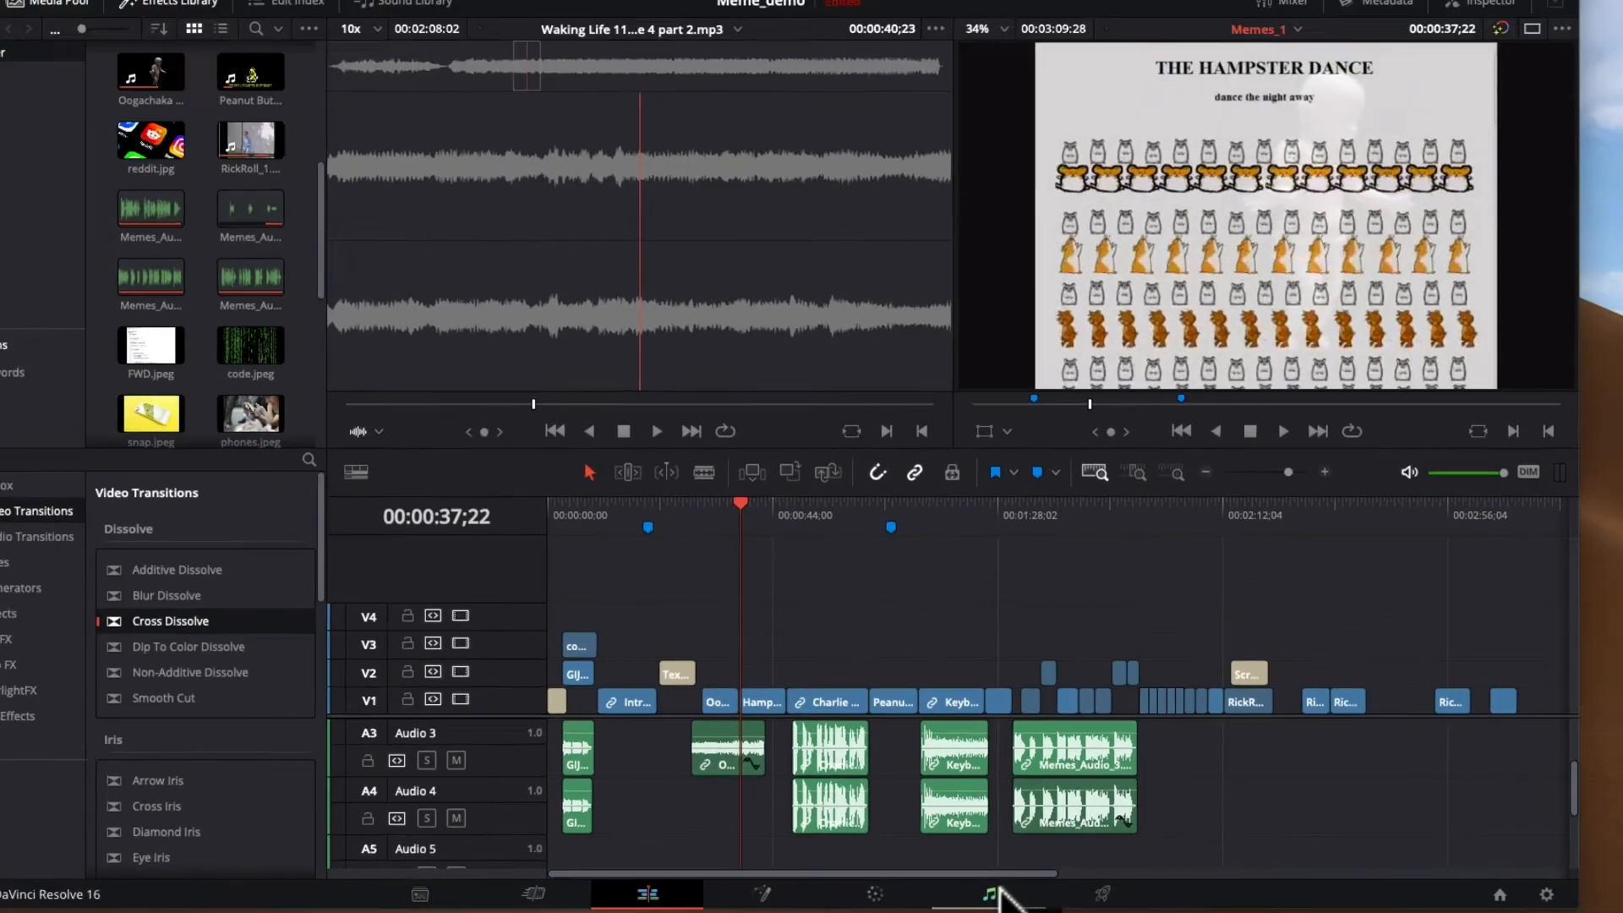
Switch to the Fairlight page and toggle the mixer off and back on
{"action": "left_click", "coordinate": [1002, 782]}
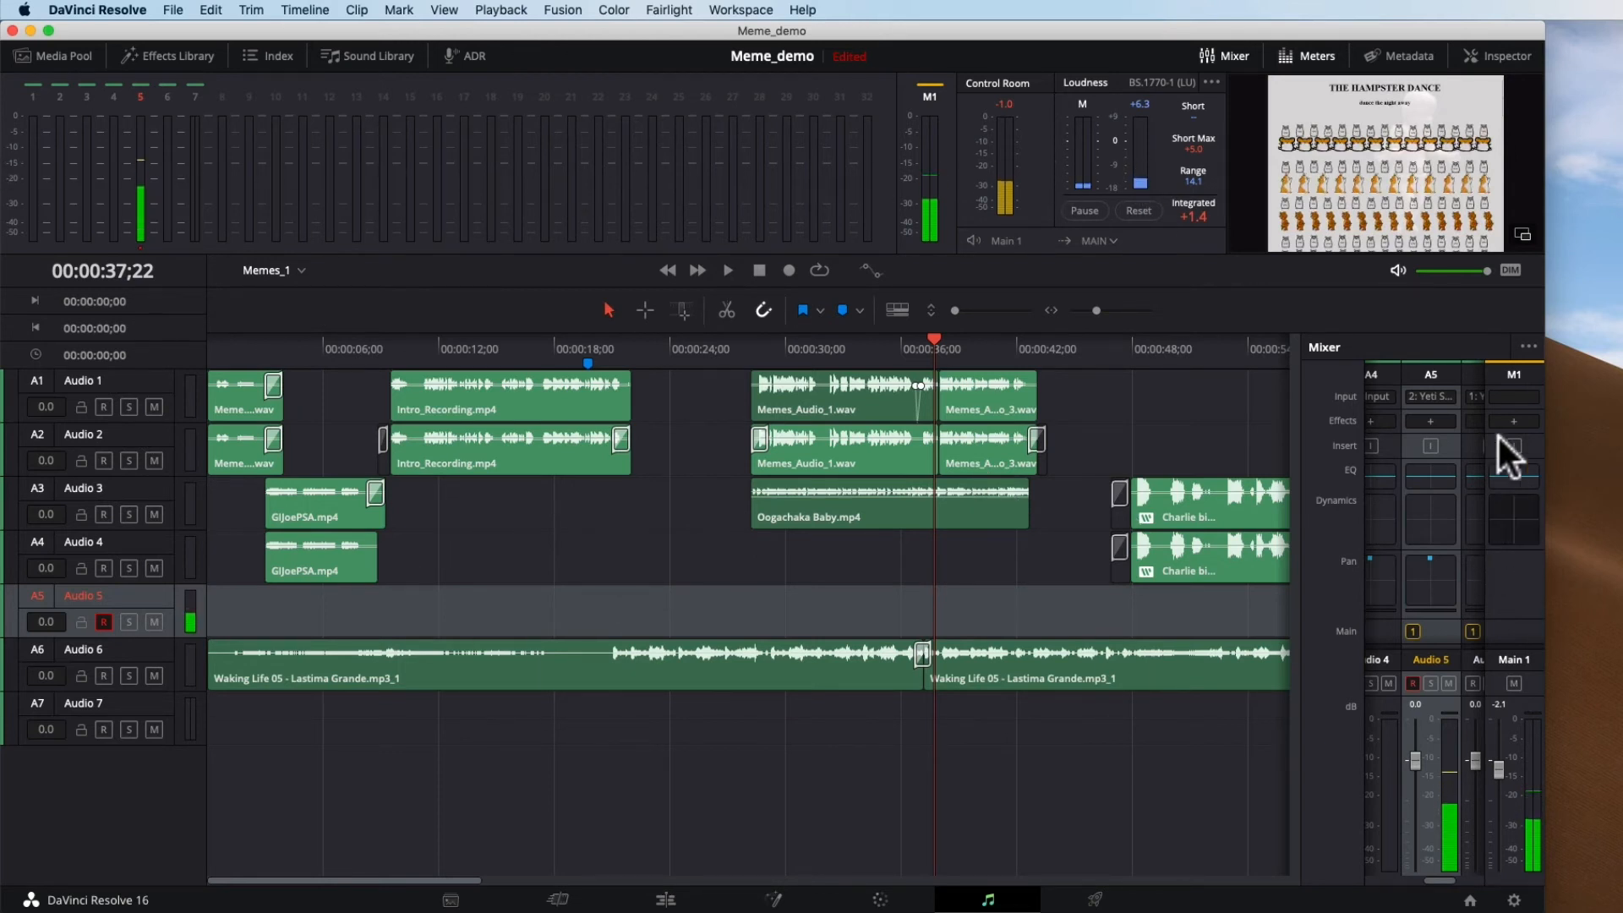
{"action": "left_click", "coordinate": [1223, 51]}
{"action": "left_click", "coordinate": [1217, 56]}
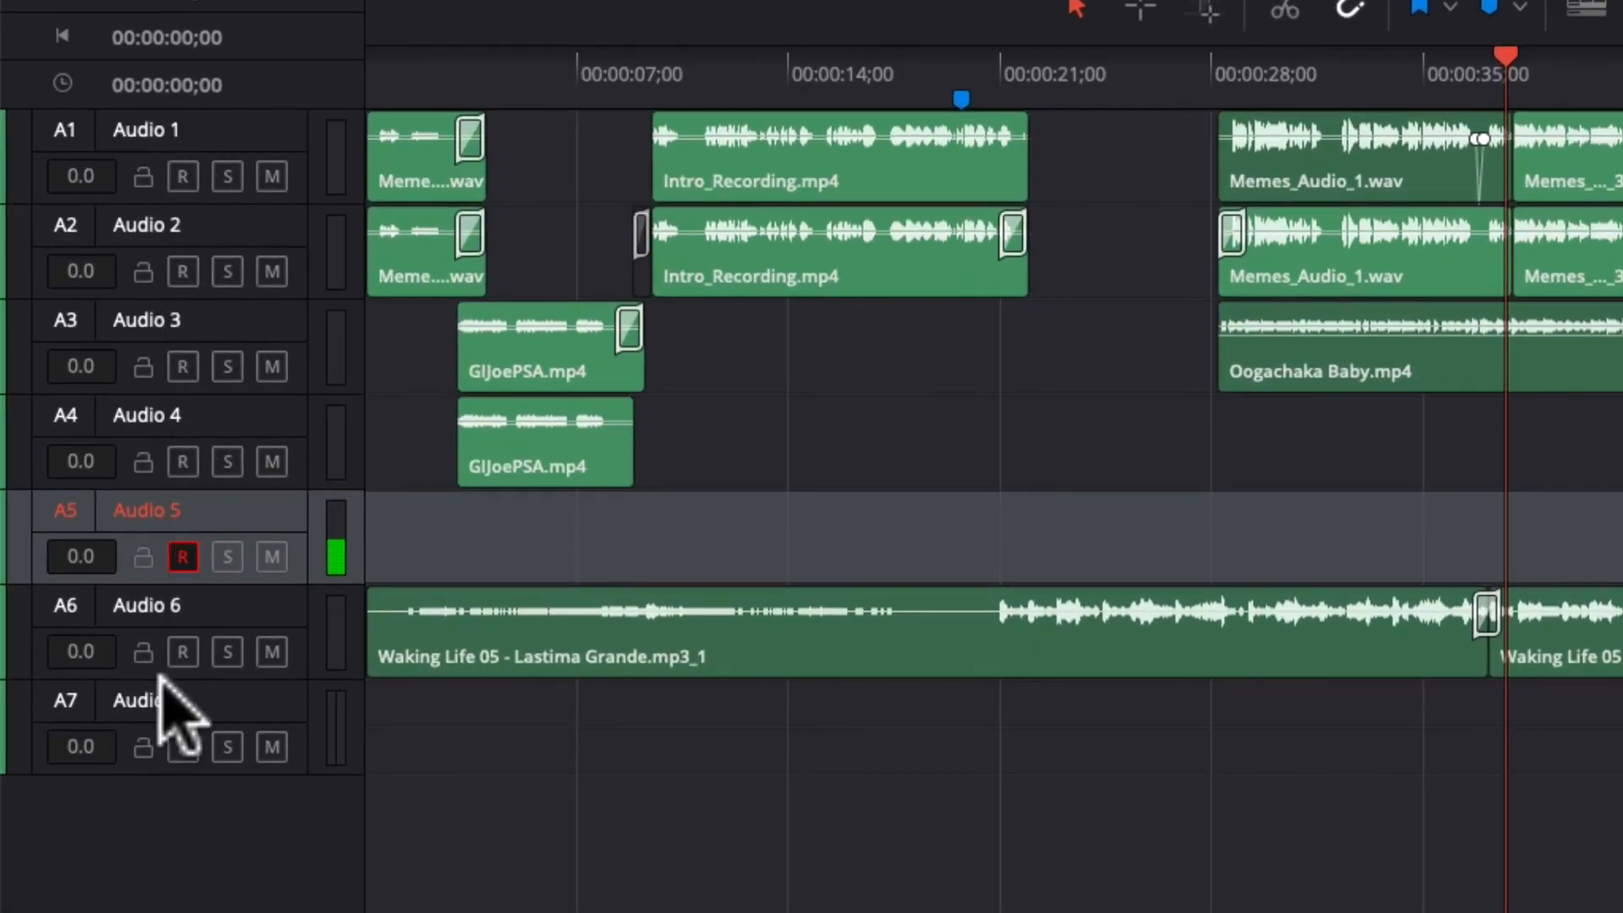
Disarm Audio 5, place the playhead at the end of Intro_Recording.mp4 at 00:00:21;29, and arm Audio 5 for recording
{"action": "left_click", "coordinate": [180, 556]}
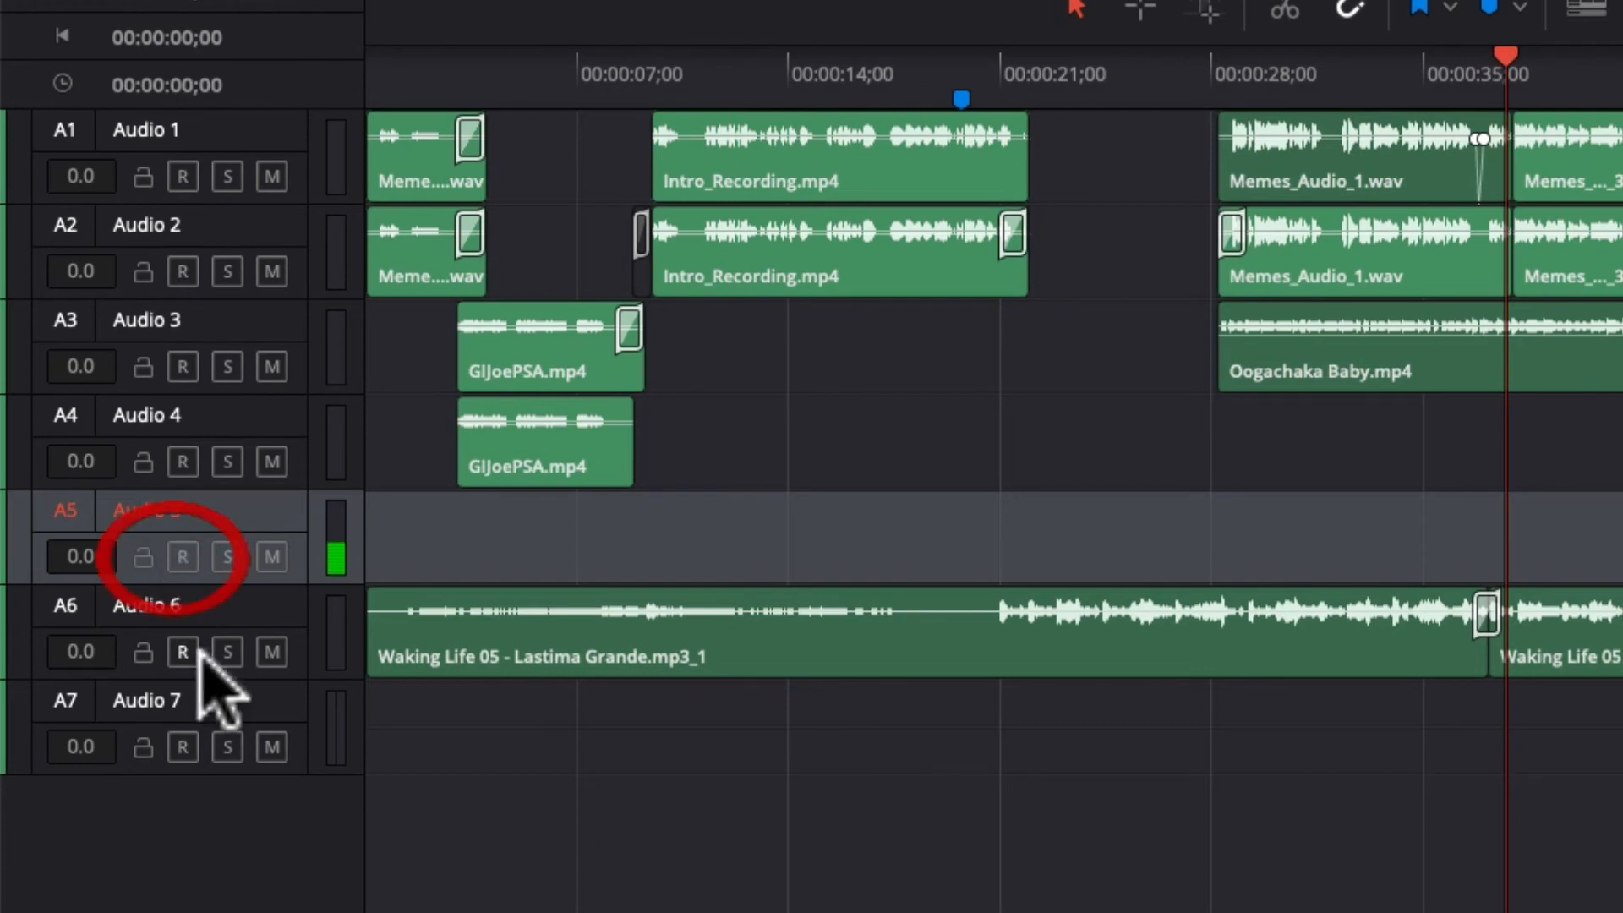
{"action": "left_click", "coordinate": [621, 811]}
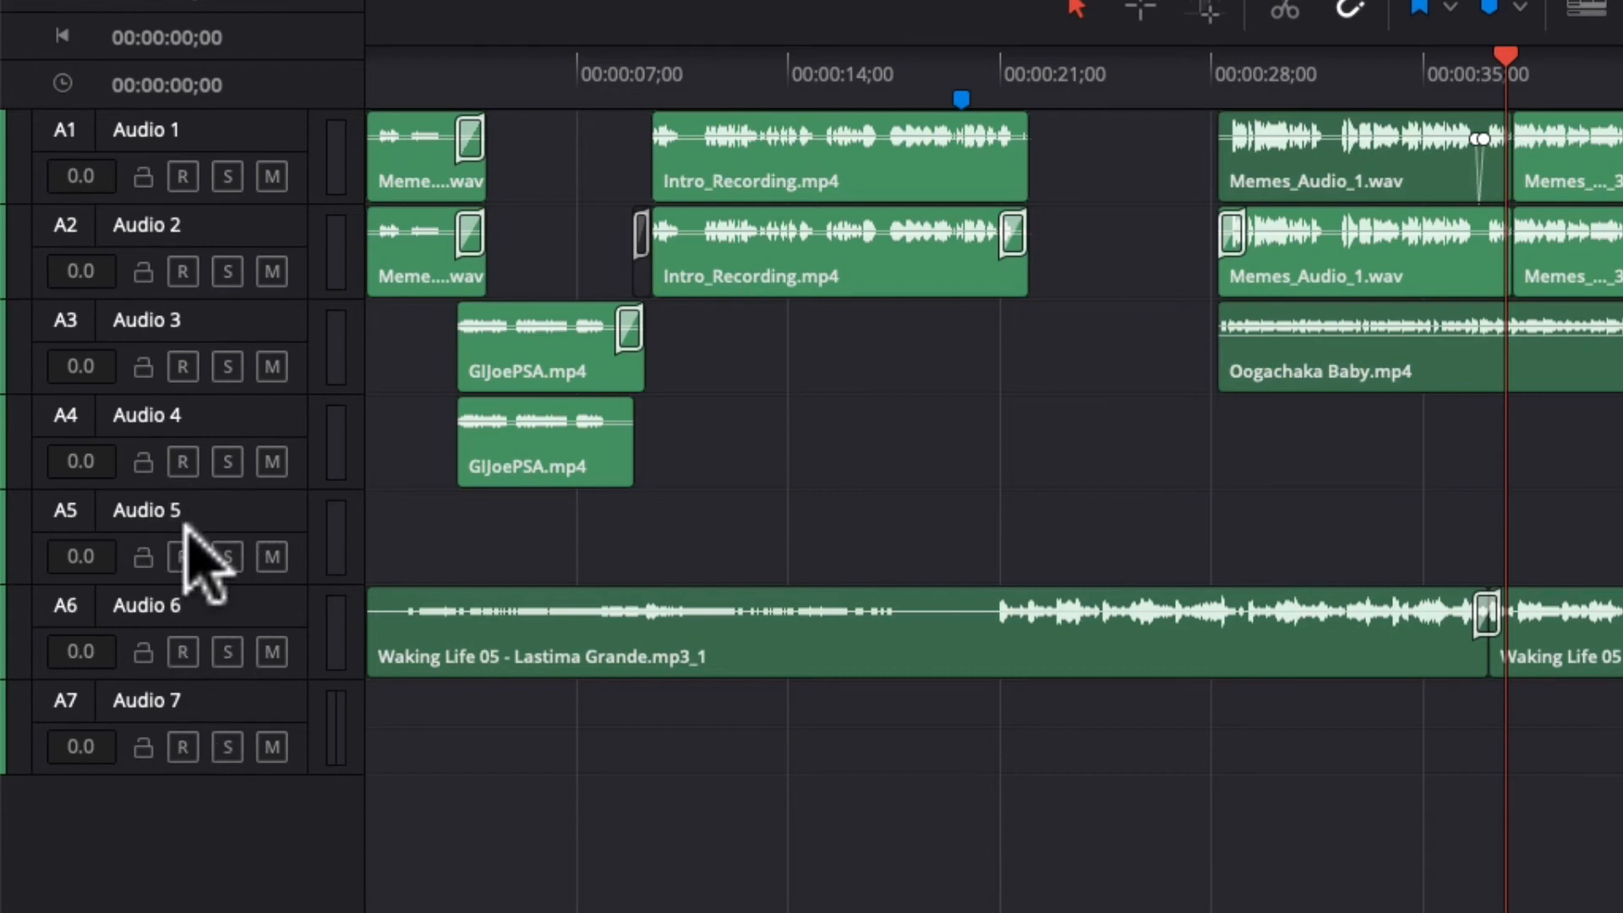
{"action": "left_click", "coordinate": [1024, 67]}
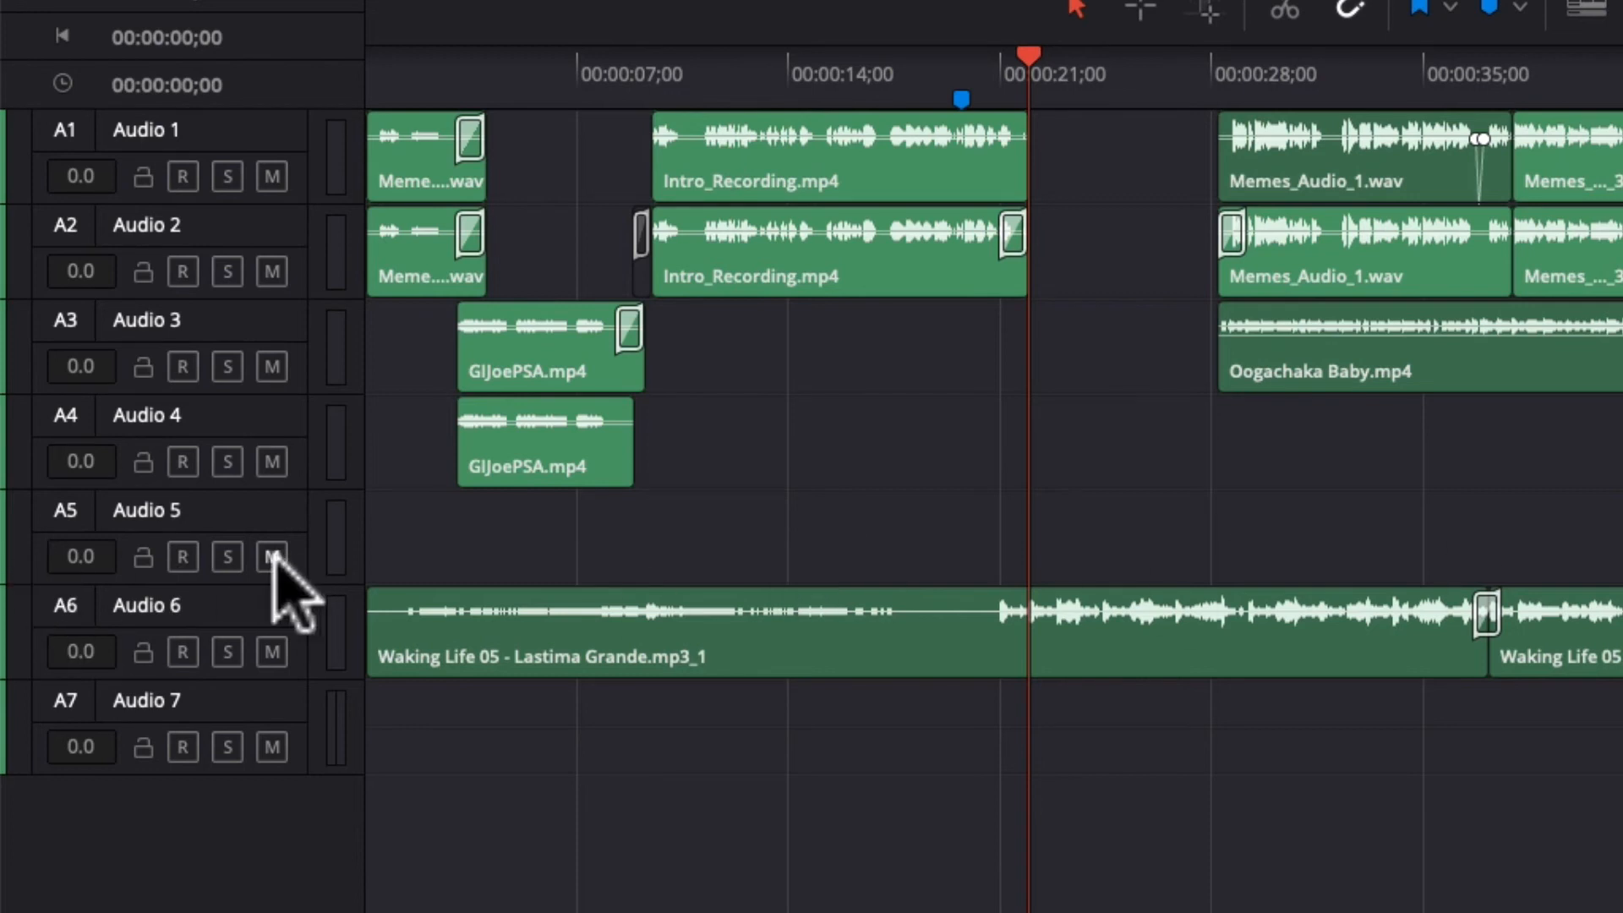
{"action": "left_click", "coordinate": [182, 556]}
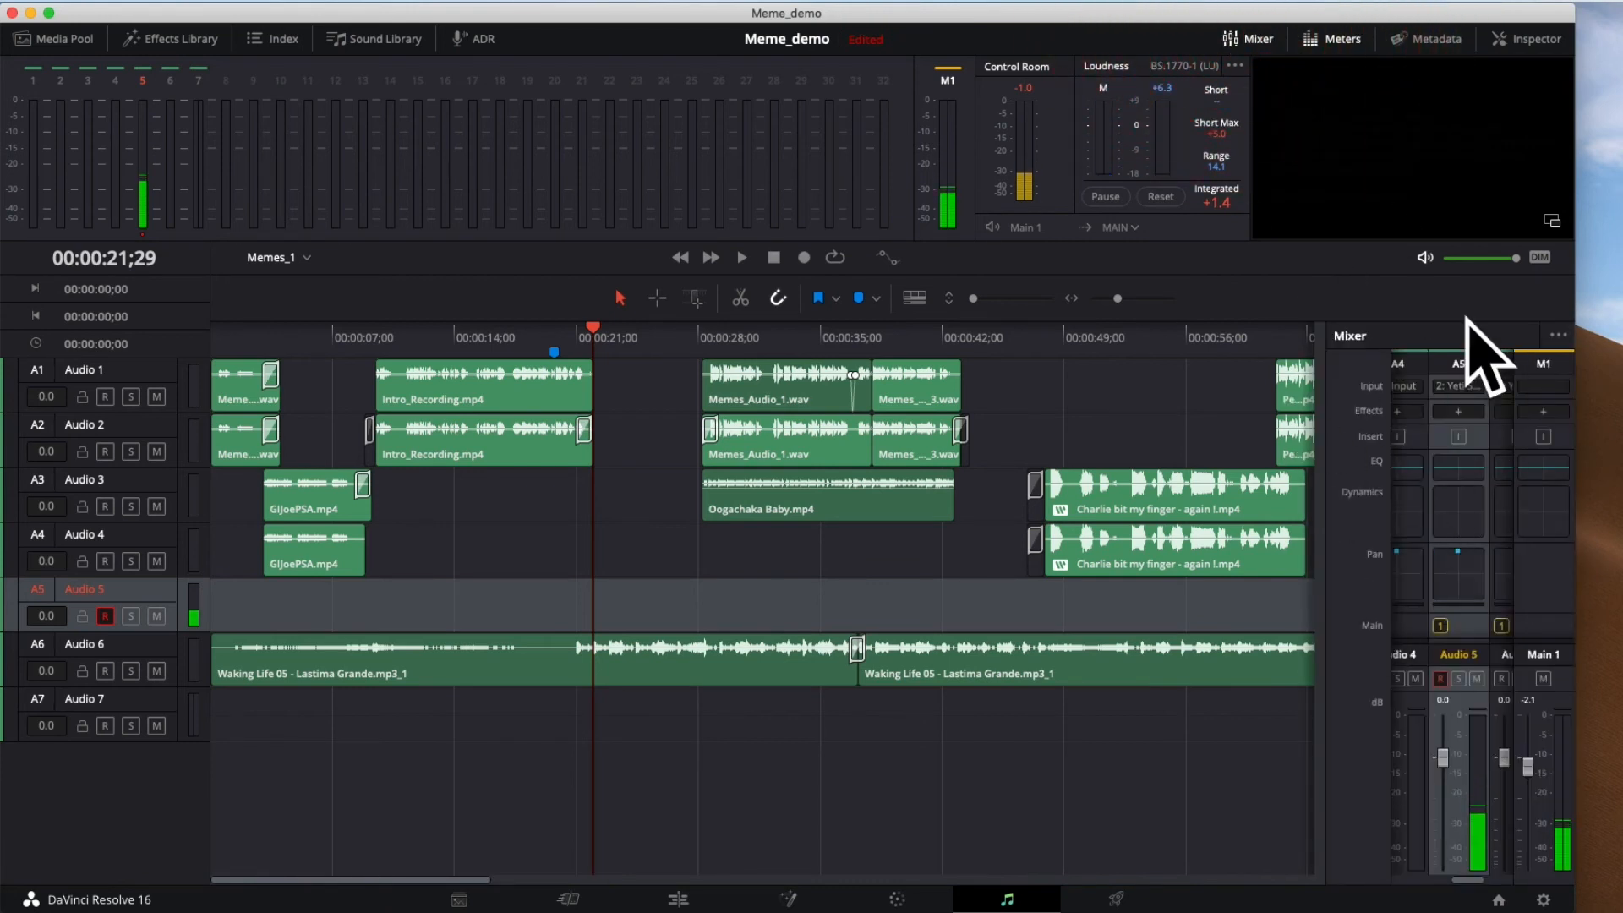
Open the input/output patching for the Audio 5 track's input in the mixer
{"action": "left_click_drag", "start_coordinate": [1466, 884], "coordinate": [1468, 882]}
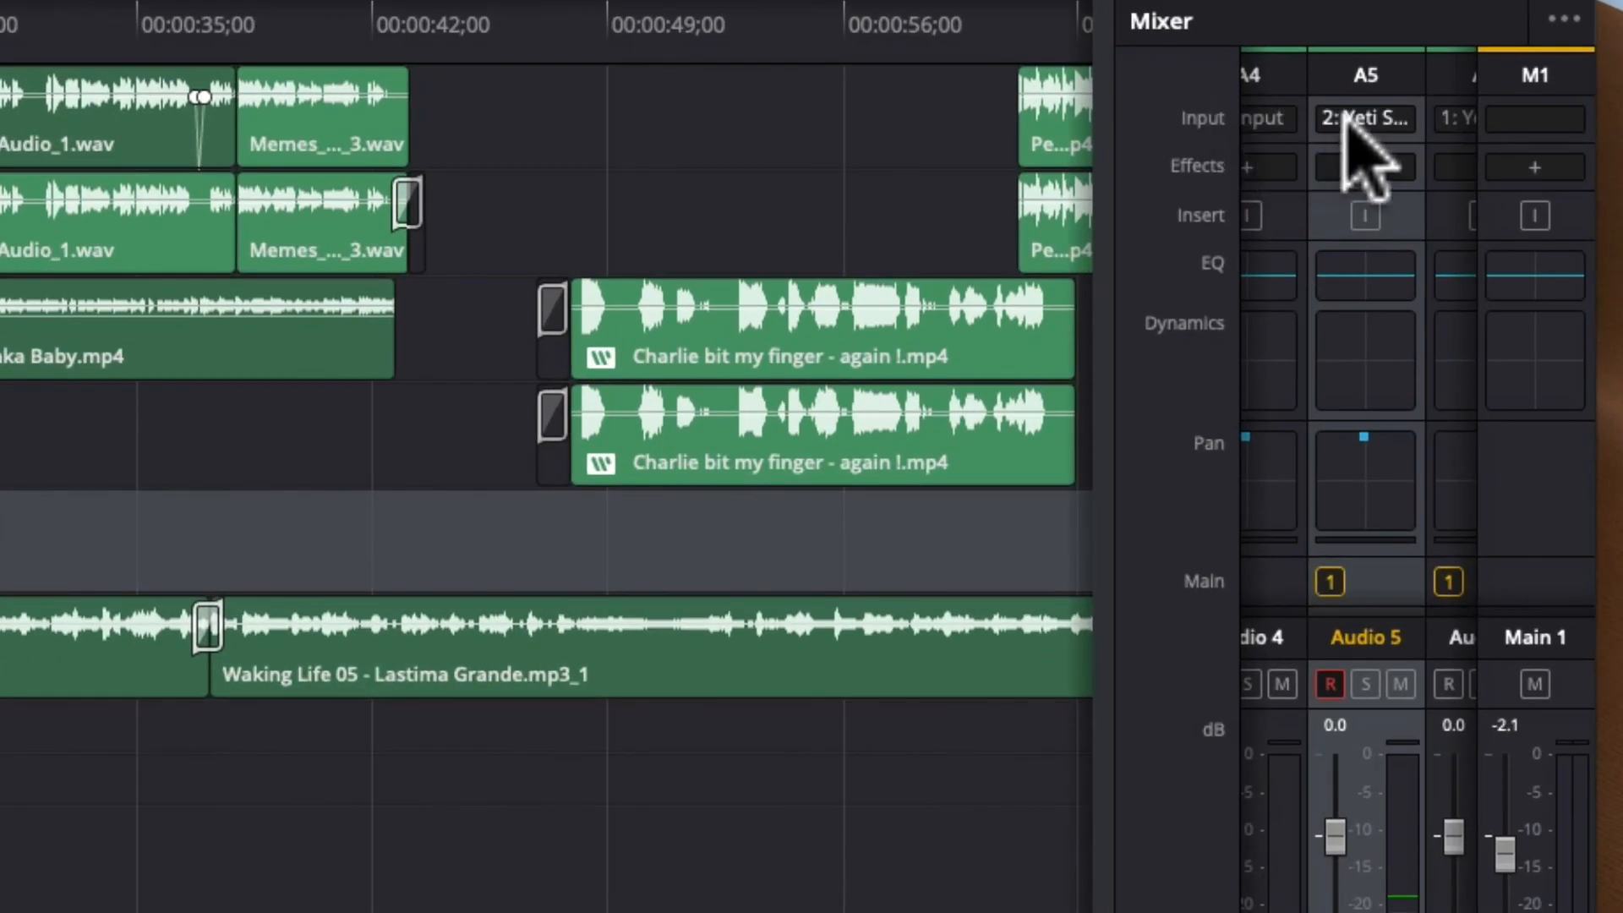
{"action": "left_click", "coordinate": [1359, 152]}
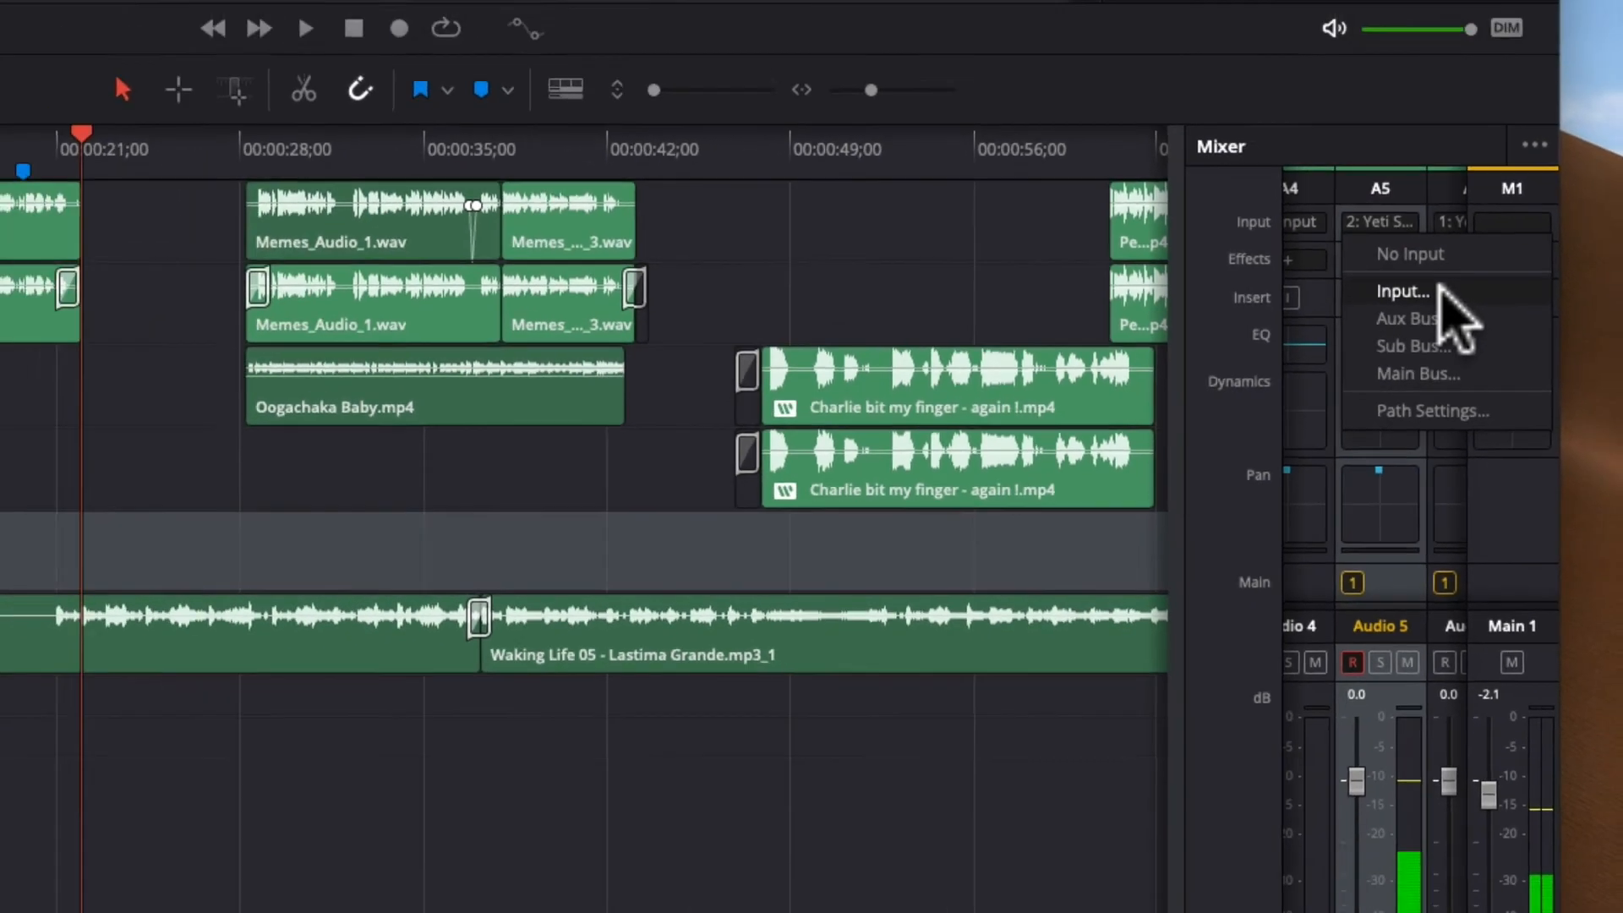
{"action": "left_click", "coordinate": [1403, 207]}
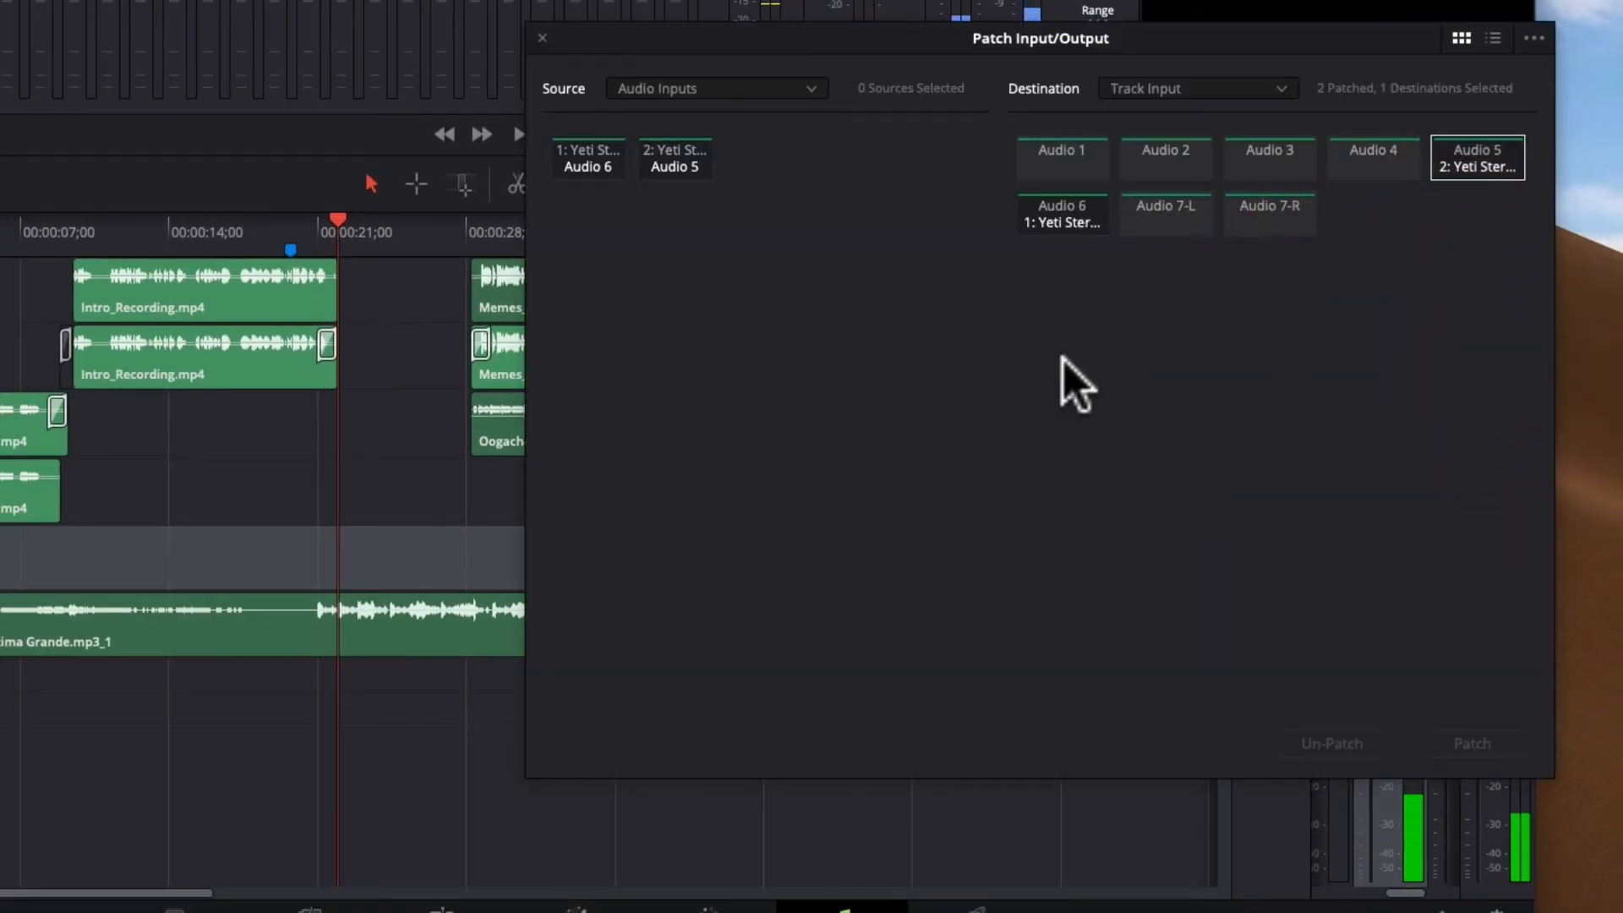
{"action": "left_click", "coordinate": [676, 162]}
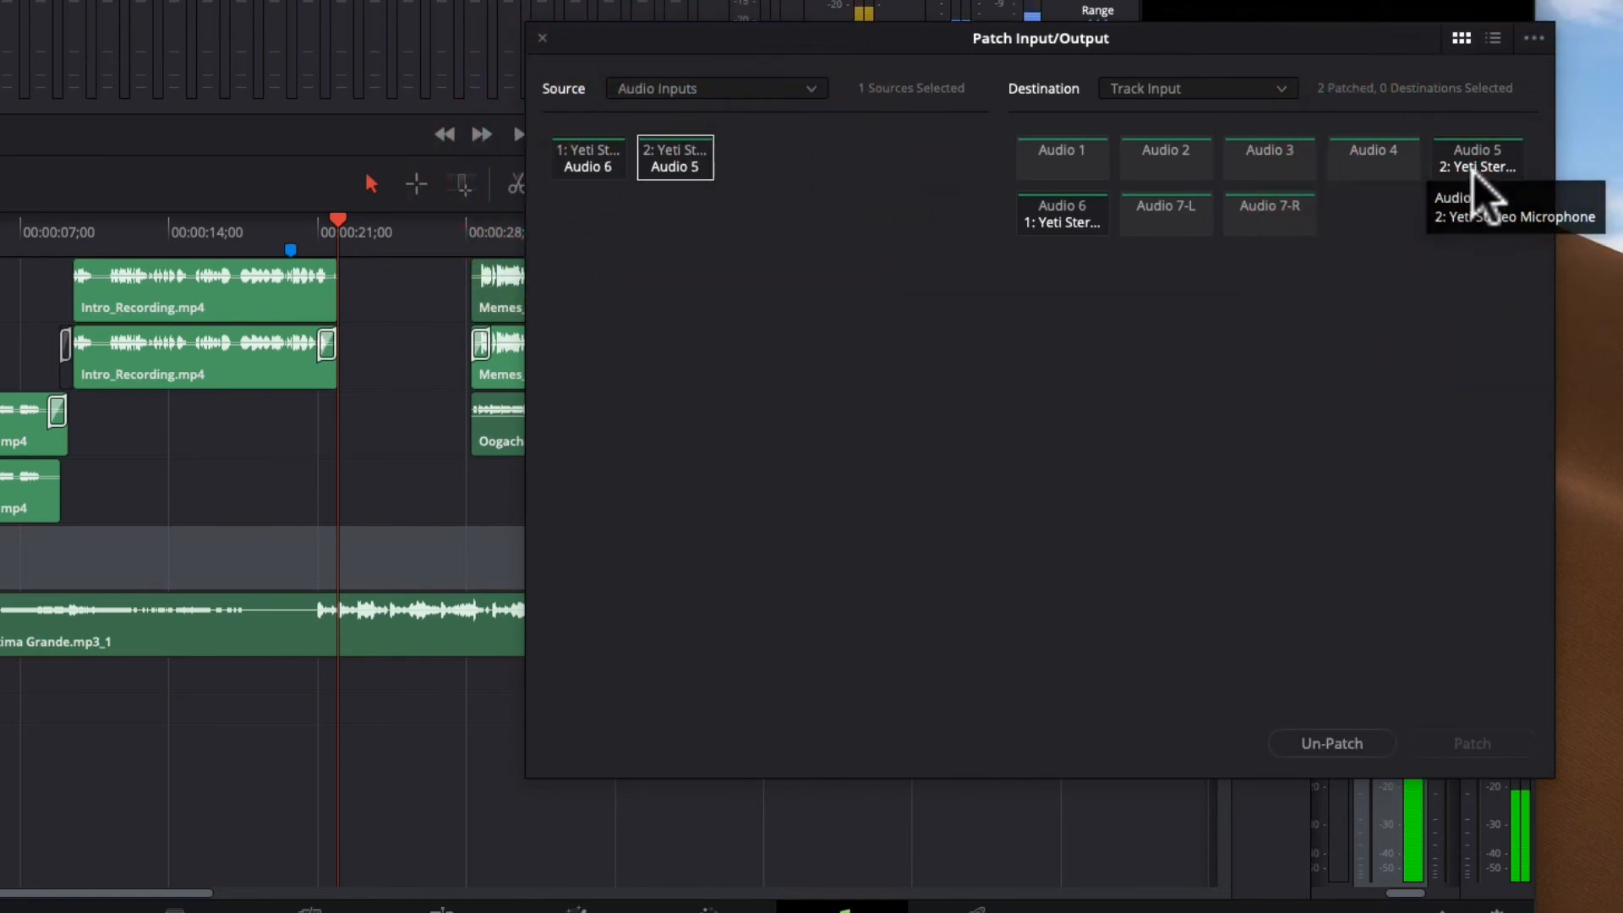
{"action": "left_click", "coordinate": [588, 160]}
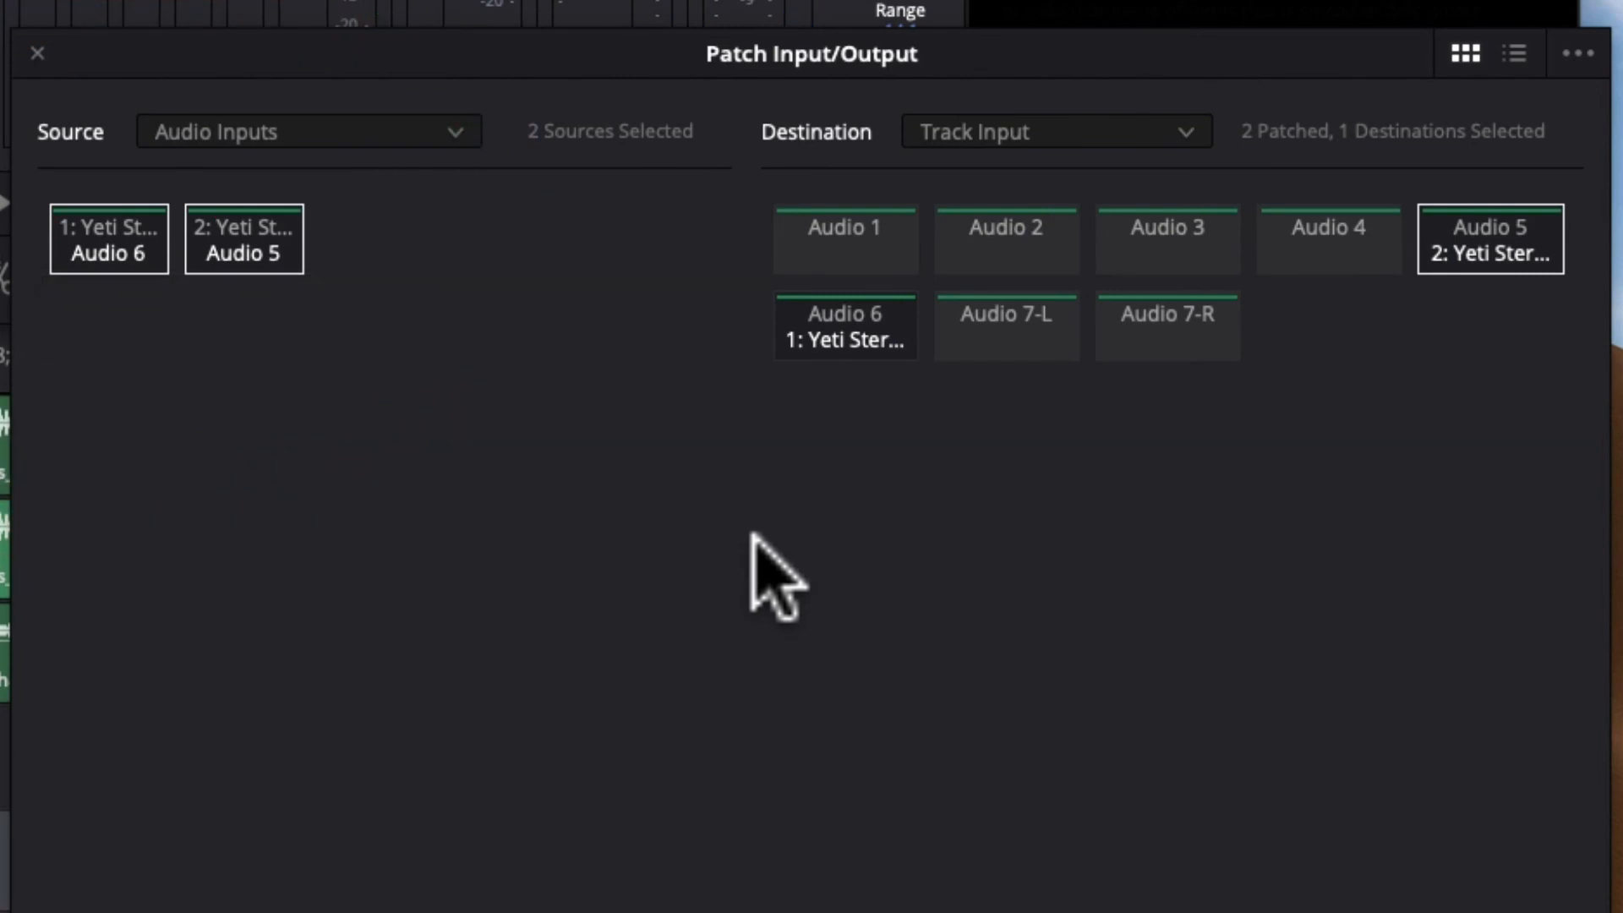
{"action": "left_click", "coordinate": [1352, 247]}
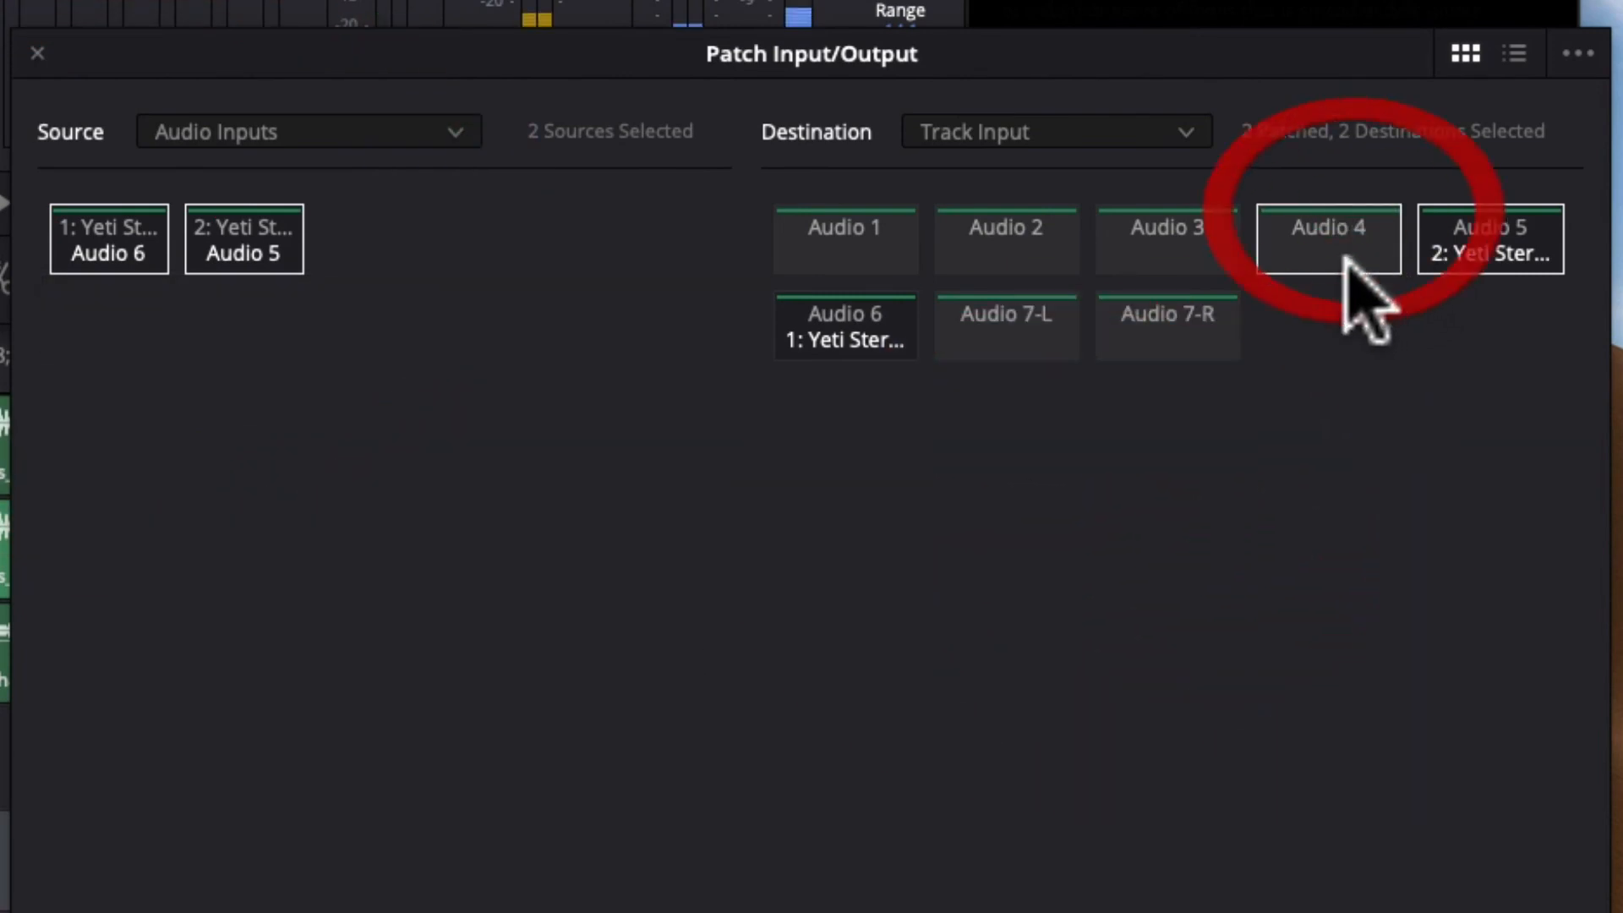
{"action": "left_click", "coordinate": [1490, 245]}
{"action": "left_click", "coordinate": [108, 245]}
{"action": "left_click", "coordinate": [244, 245]}
{"action": "left_click", "coordinate": [1395, 409]}
Patch the Yeti Stereo Microphone's input 2 to Audio 4 and close the patching window
{"action": "left_click", "coordinate": [1336, 243]}
{"action": "left_click", "coordinate": [1337, 240]}
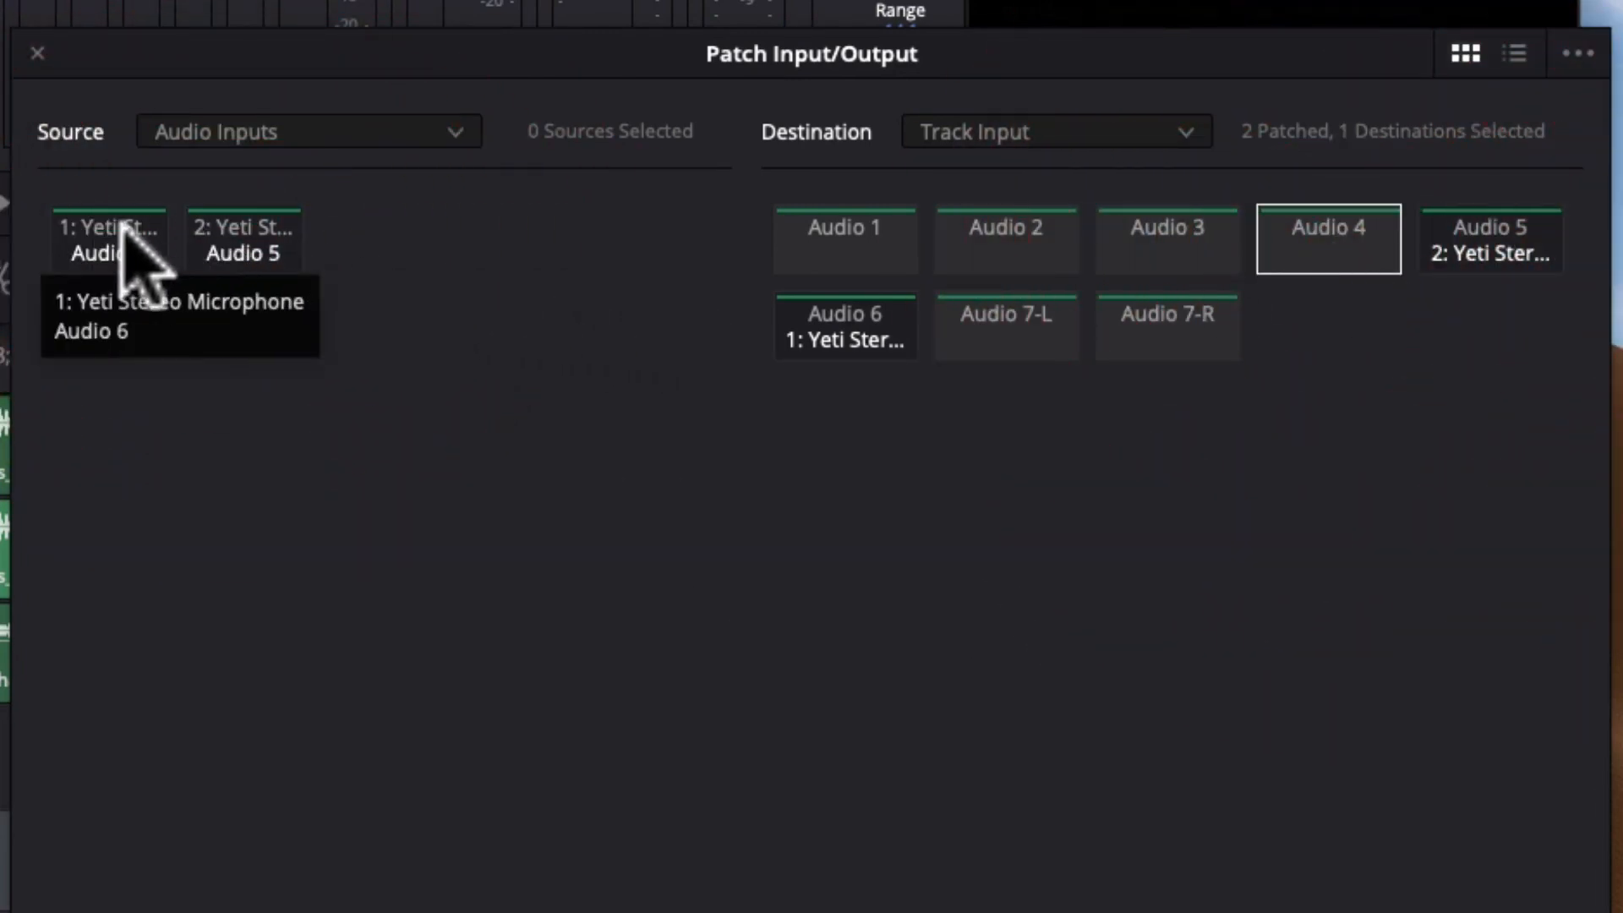
{"action": "left_click", "coordinate": [196, 230]}
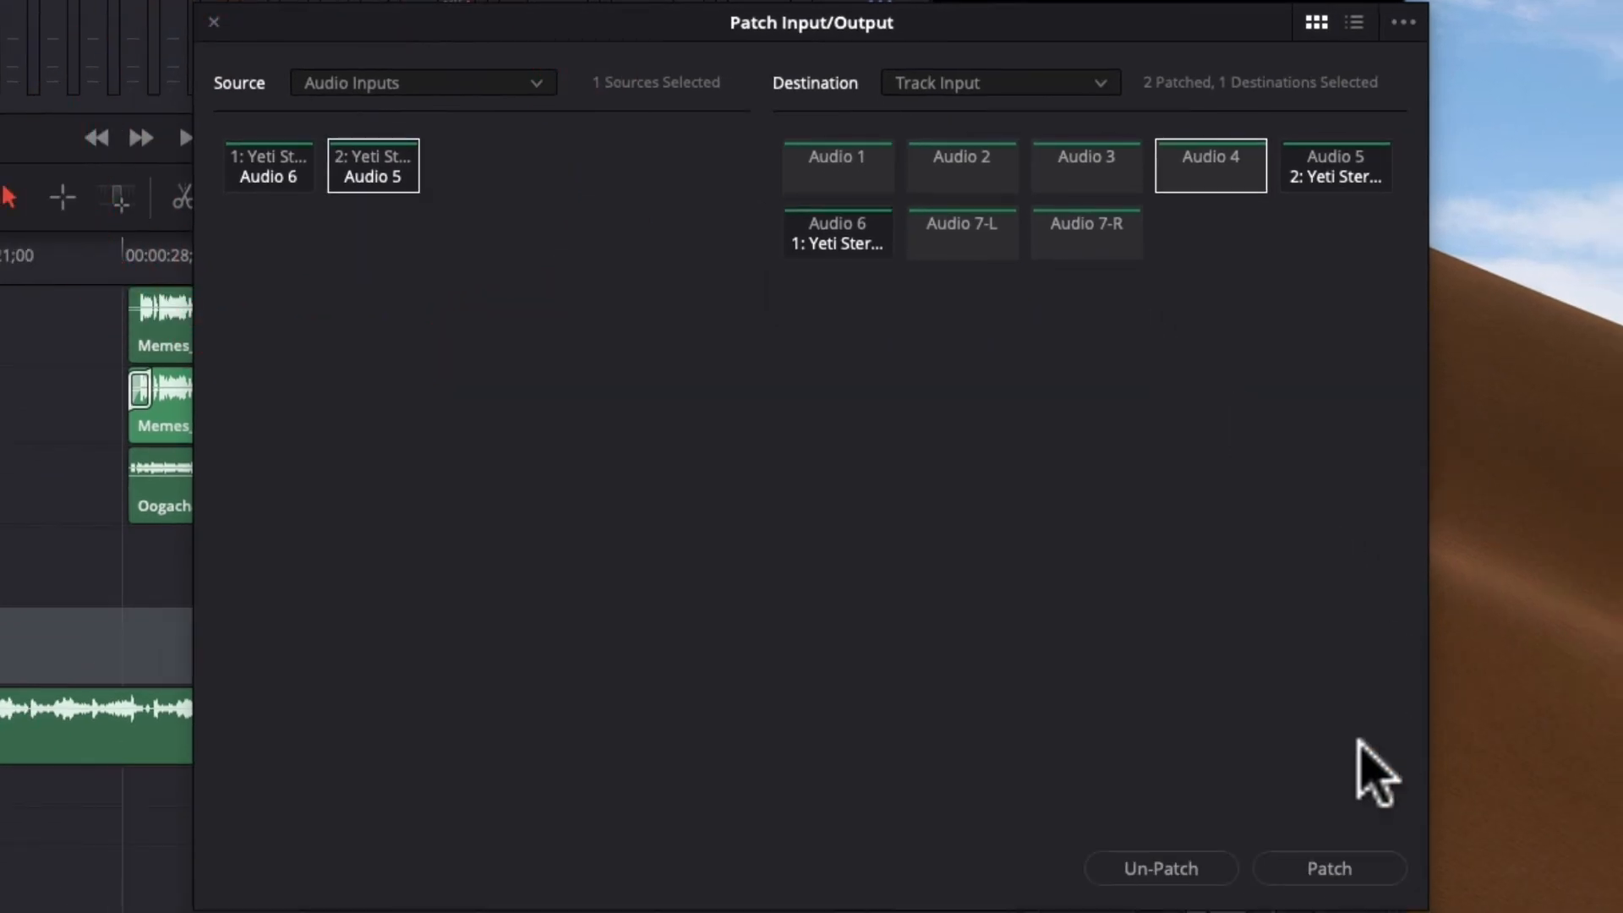
{"action": "left_click", "coordinate": [1317, 868]}
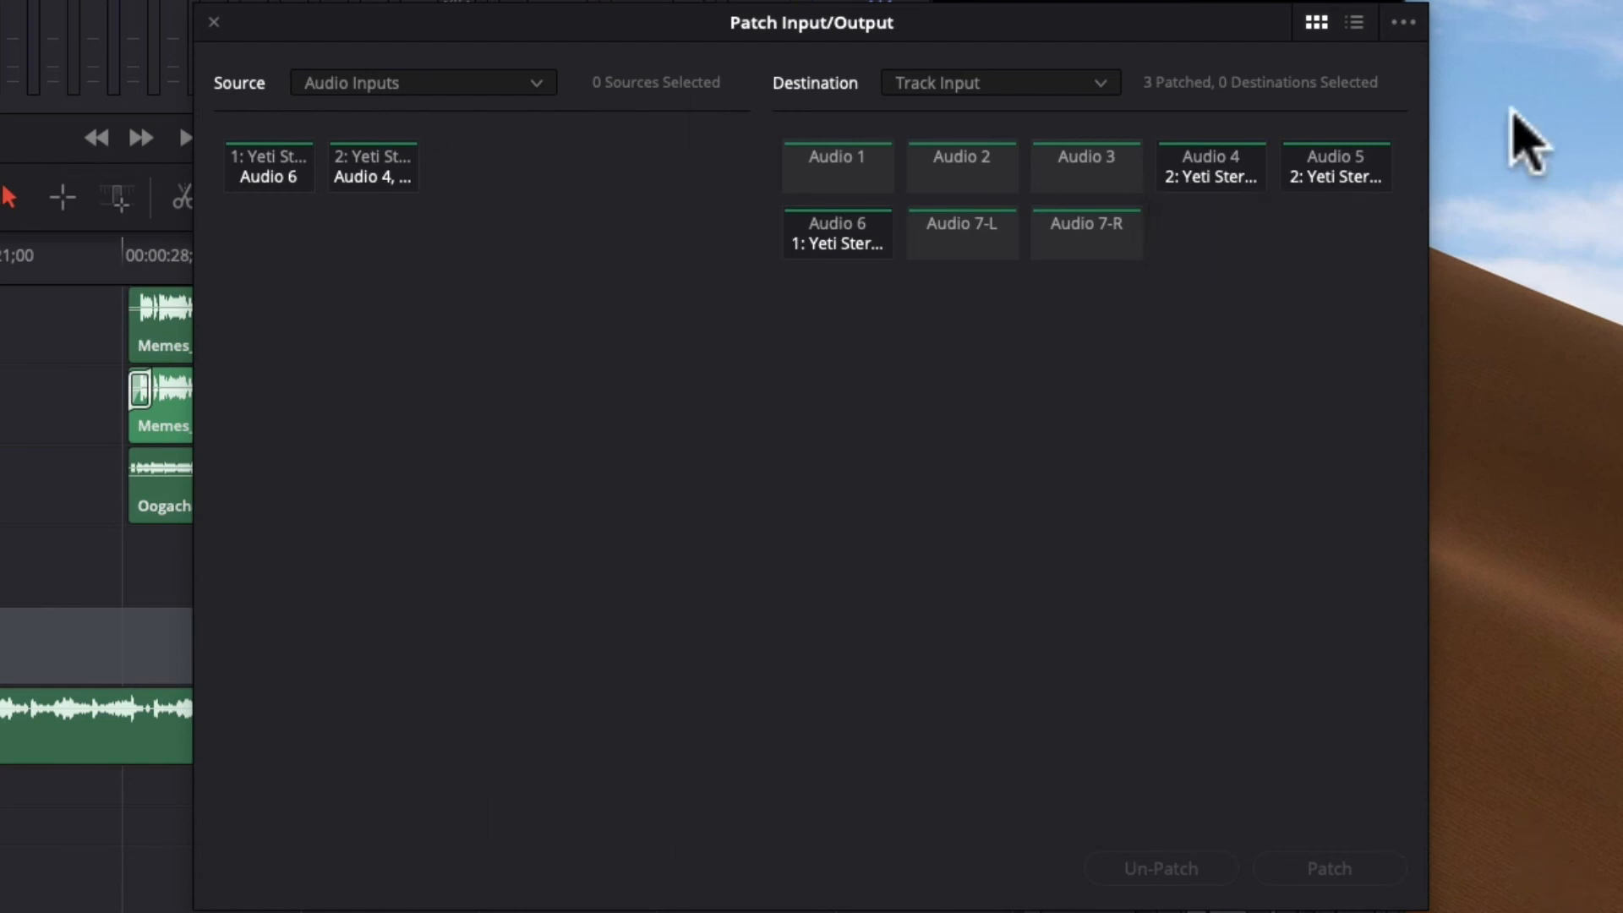
{"action": "left_click", "coordinate": [213, 20]}
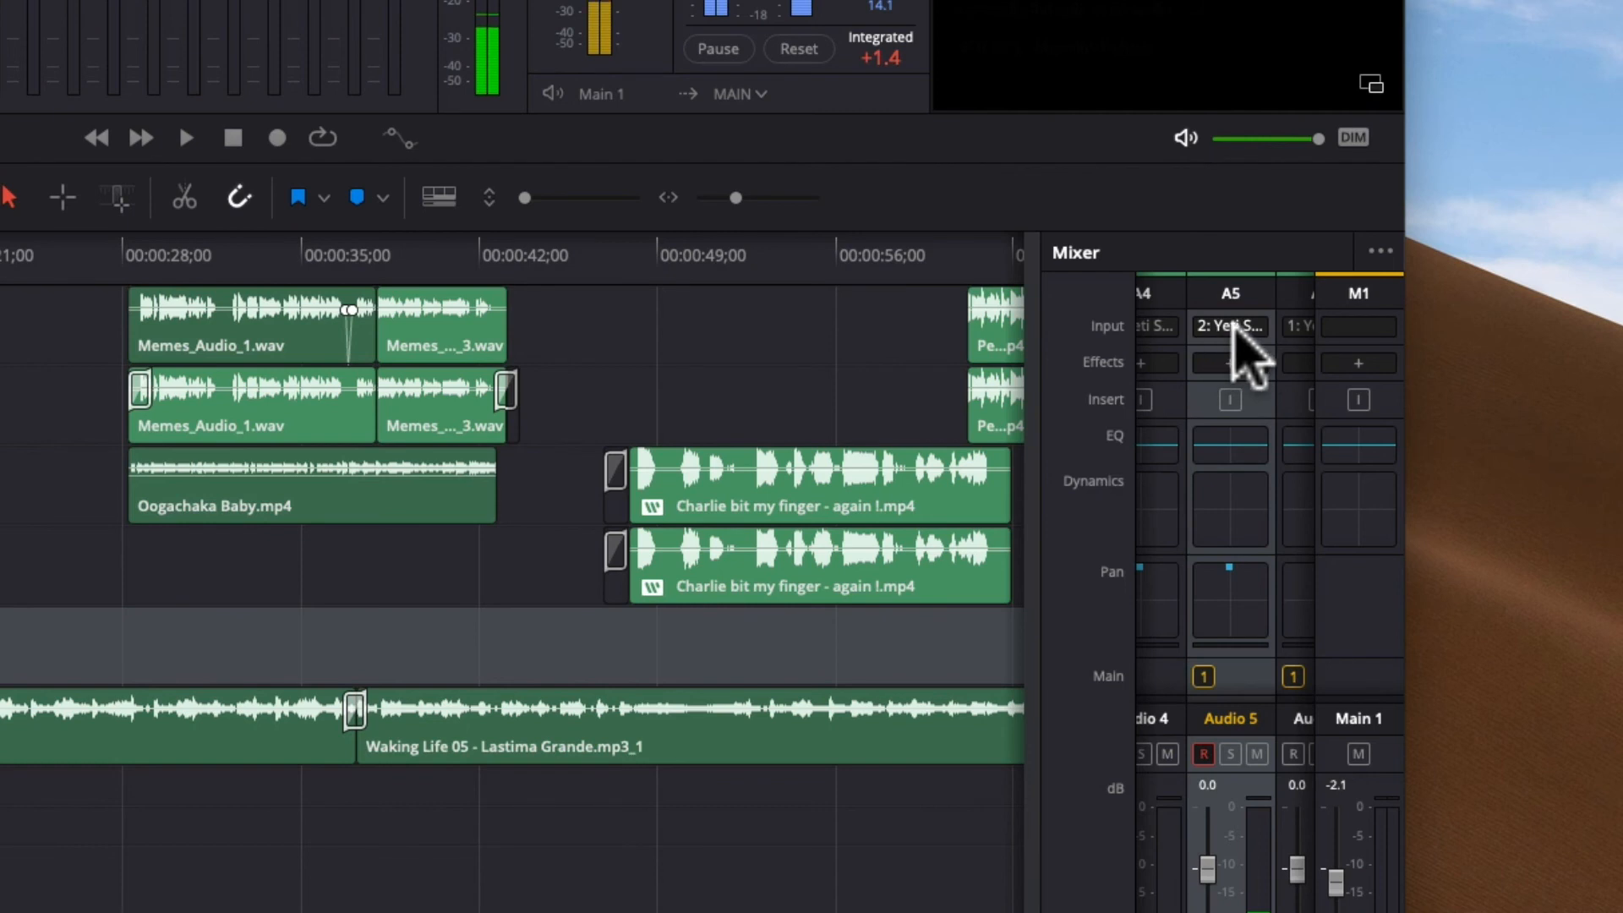
Record a voiceover about 6 seconds long on Audio 5 from 00:00:21;29, and move the playhead to 00:00:07;01
{"action": "left_click", "coordinate": [1234, 326]}
{"action": "left_click", "coordinate": [1234, 325]}
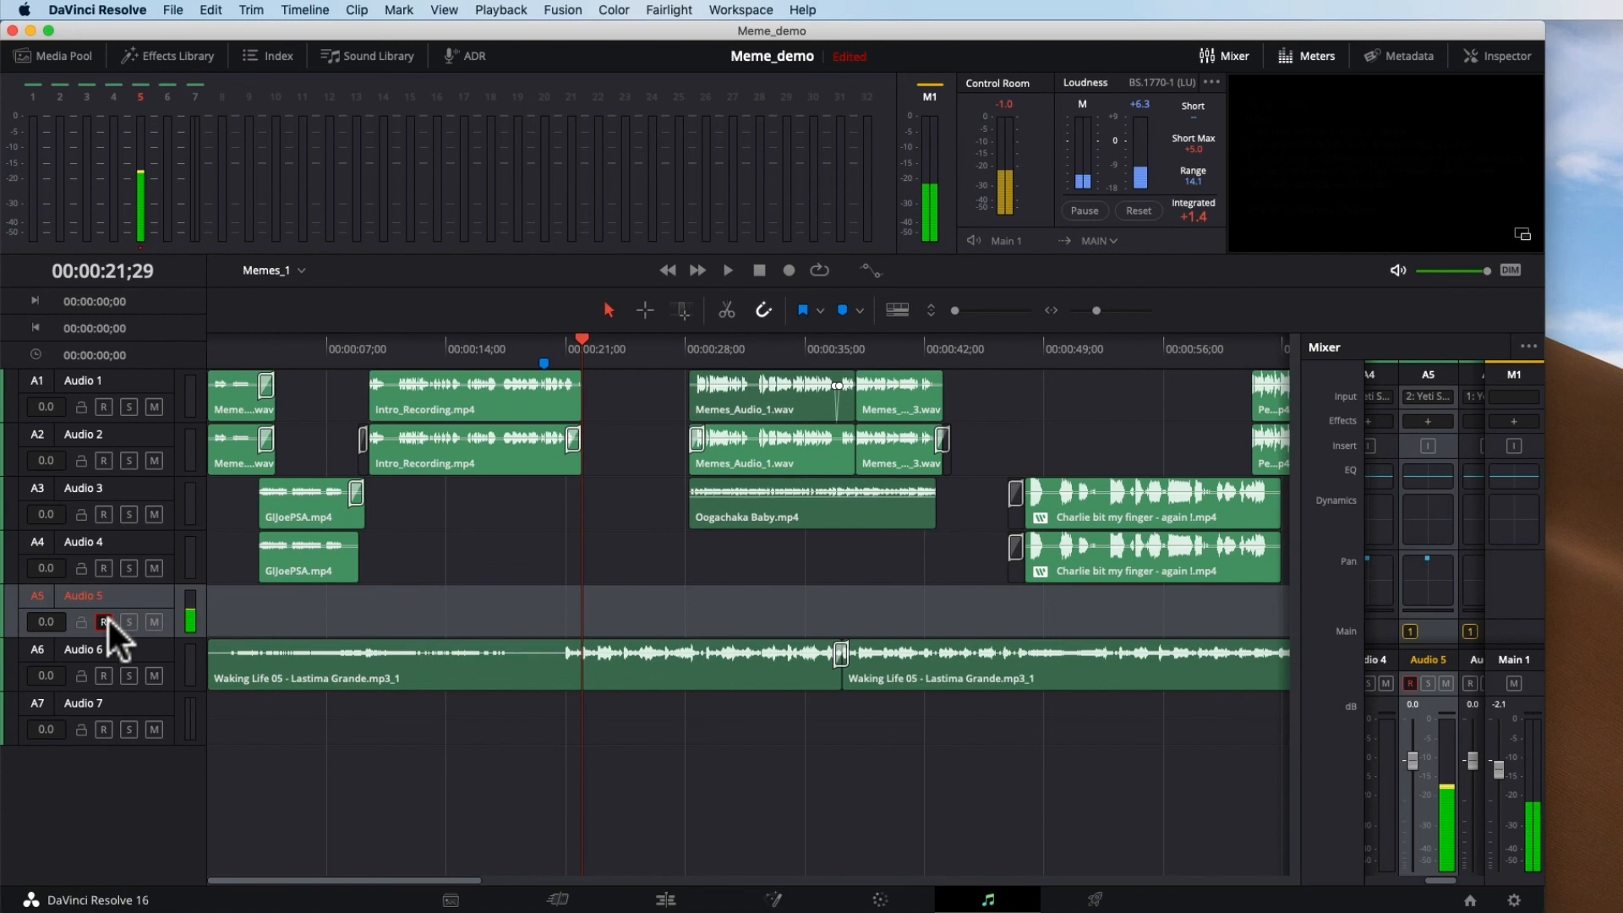
{"action": "left_click", "coordinate": [788, 271]}
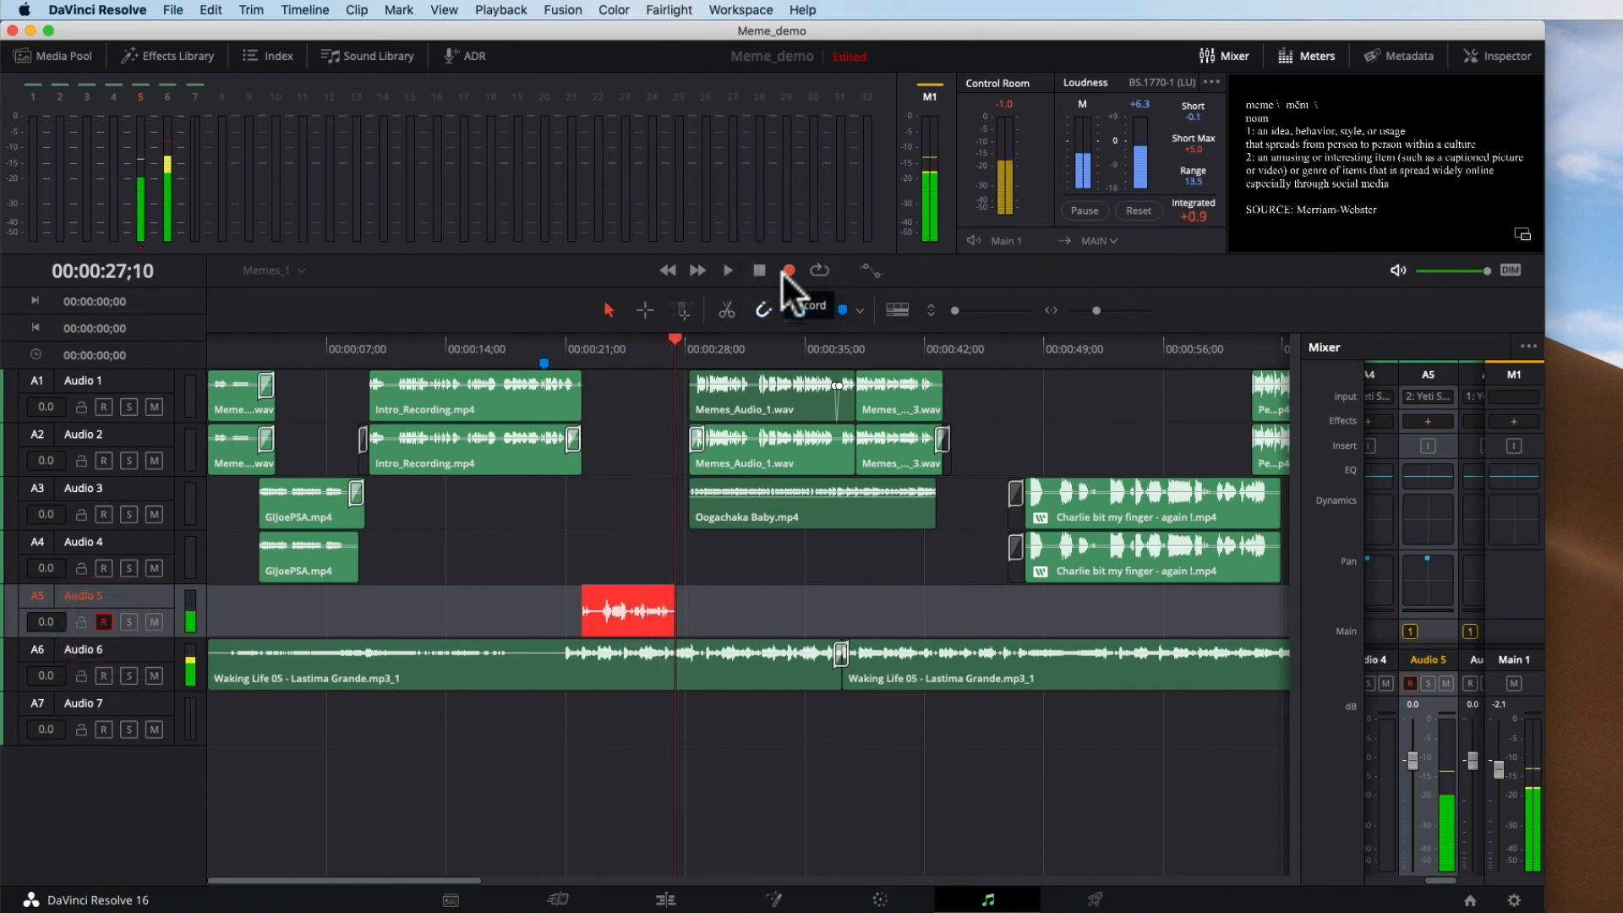
{"action": "left_click", "coordinate": [763, 271]}
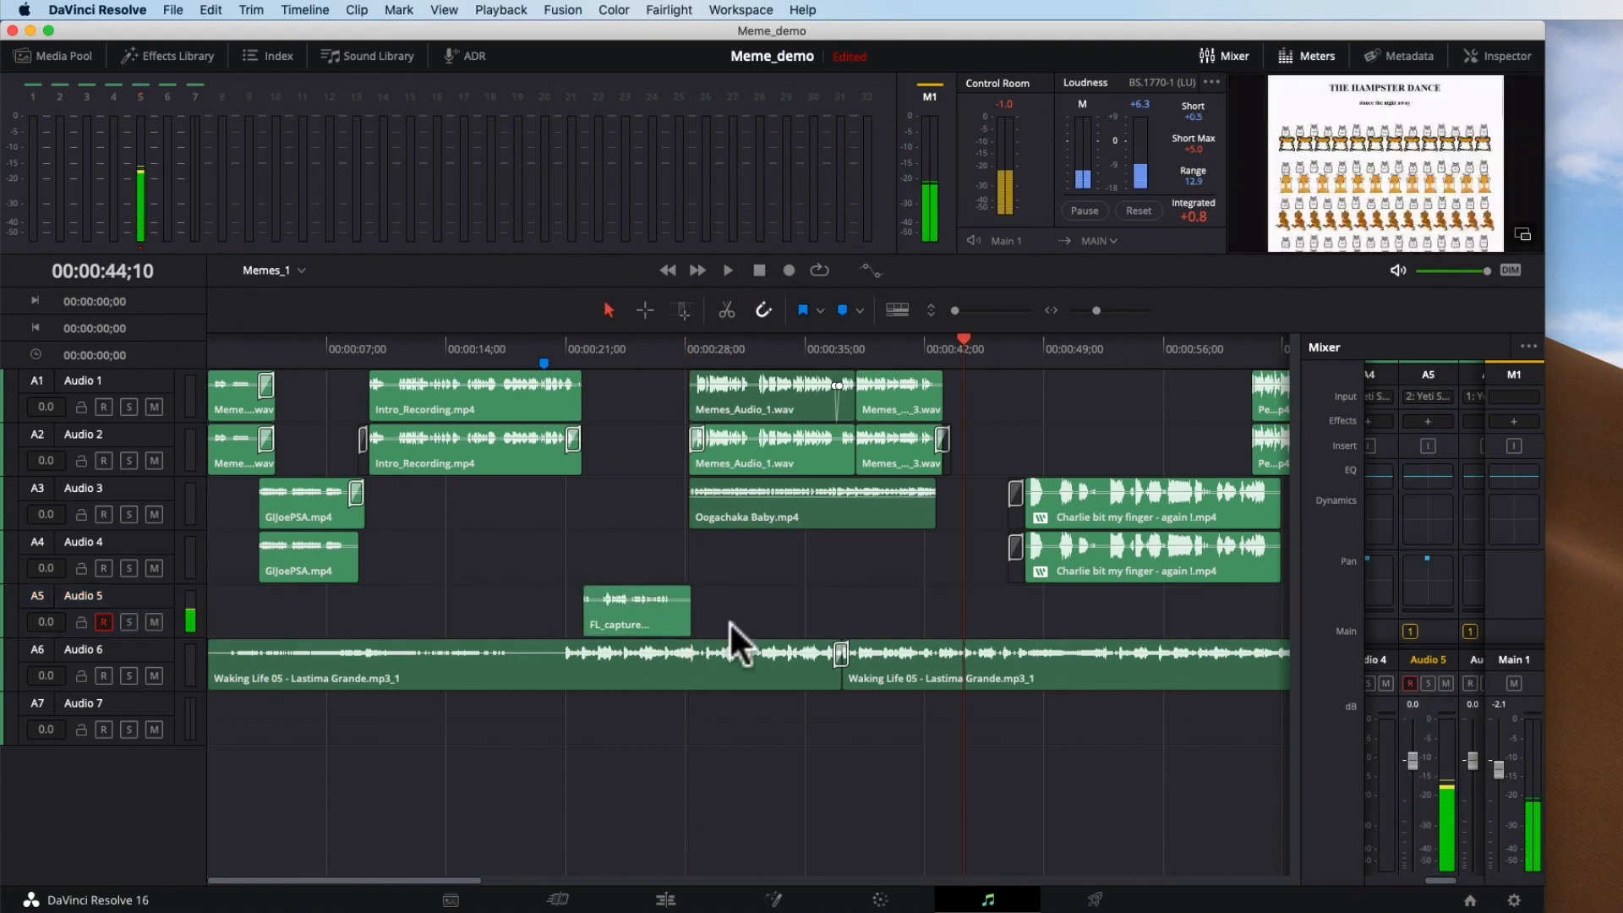
{"action": "left_click", "coordinate": [704, 521]}
{"action": "left_click_drag", "start_coordinate": [590, 352], "coordinate": [328, 362]}
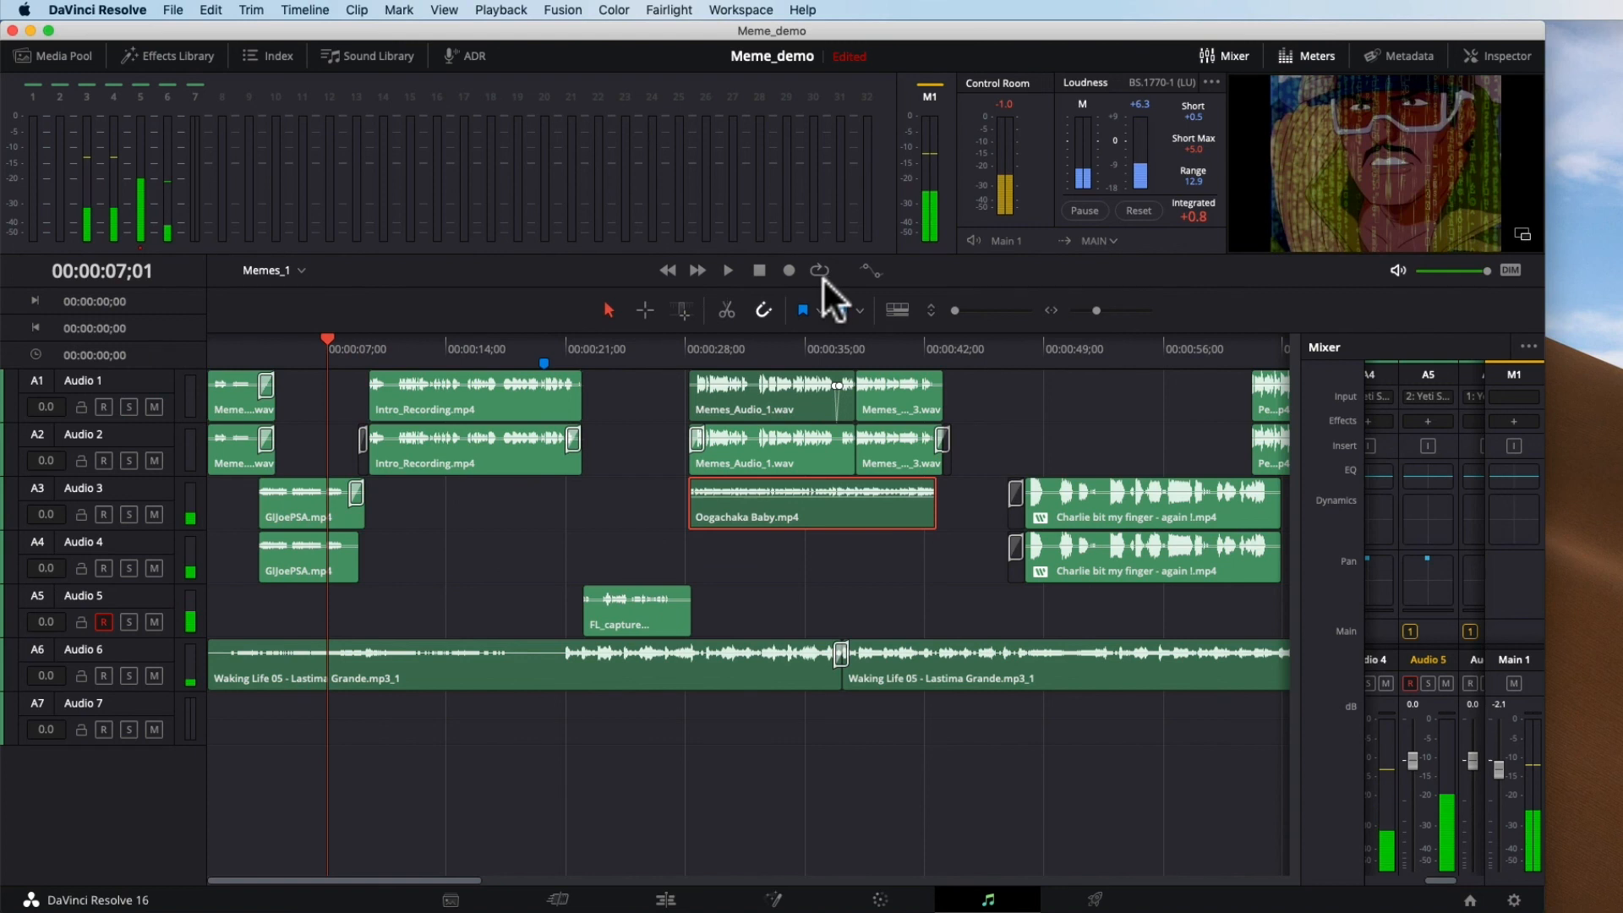